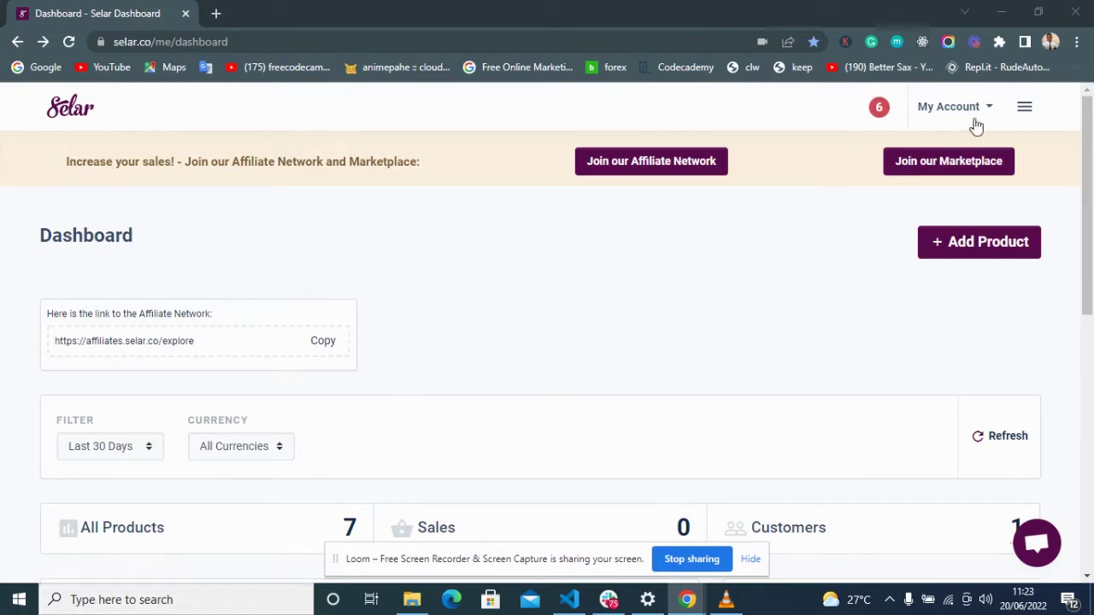
Step: Open the Landing Pages section and start creating a page from the Blank Template
click(1024, 106)
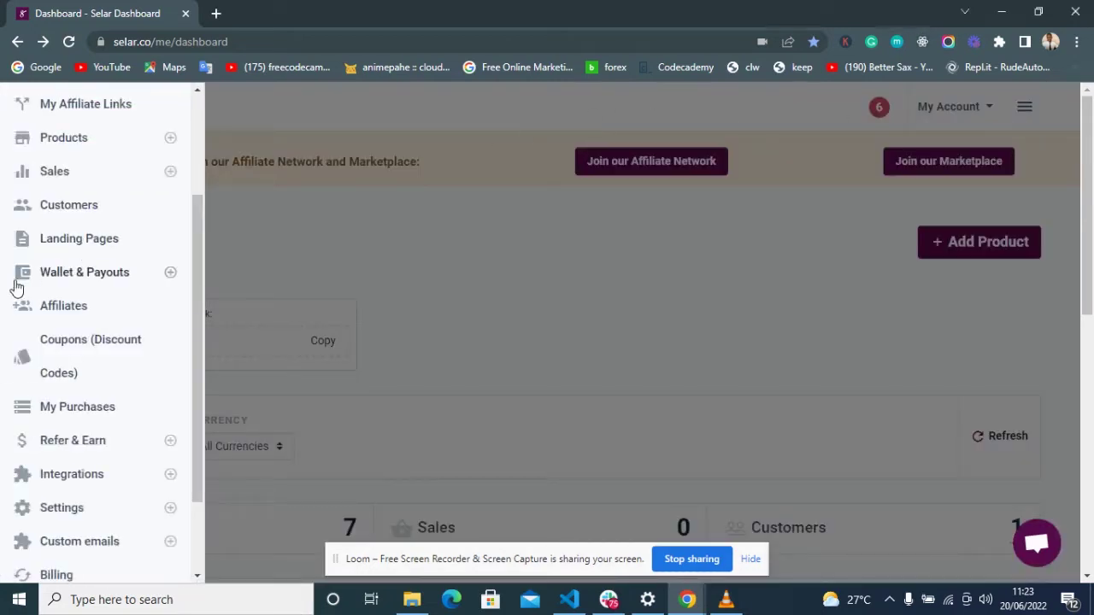
scroll(39, 286, up, 2)
click(101, 402)
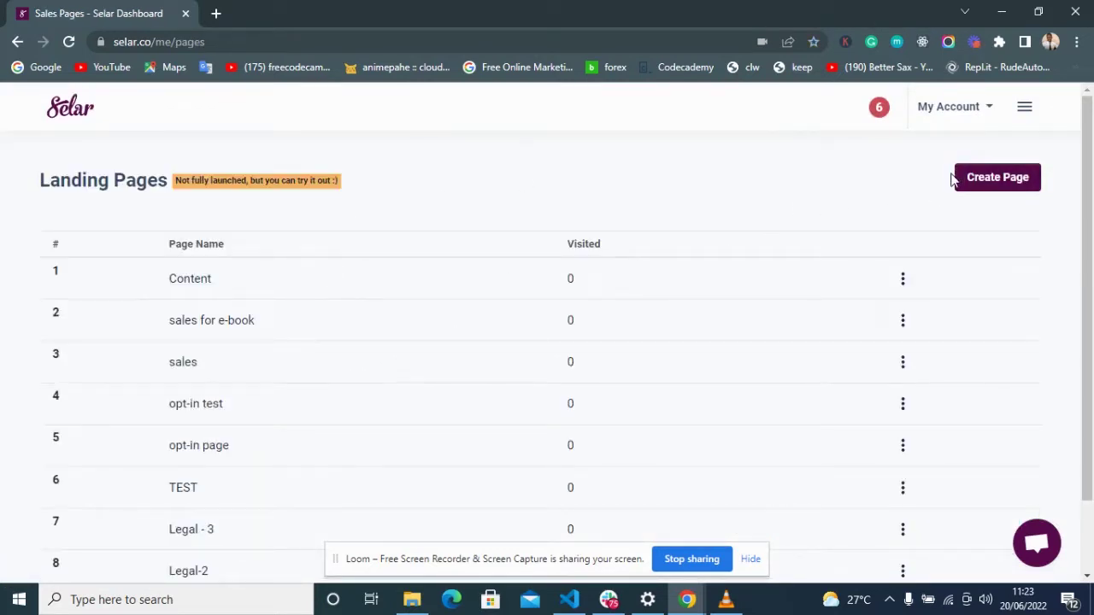
click(989, 179)
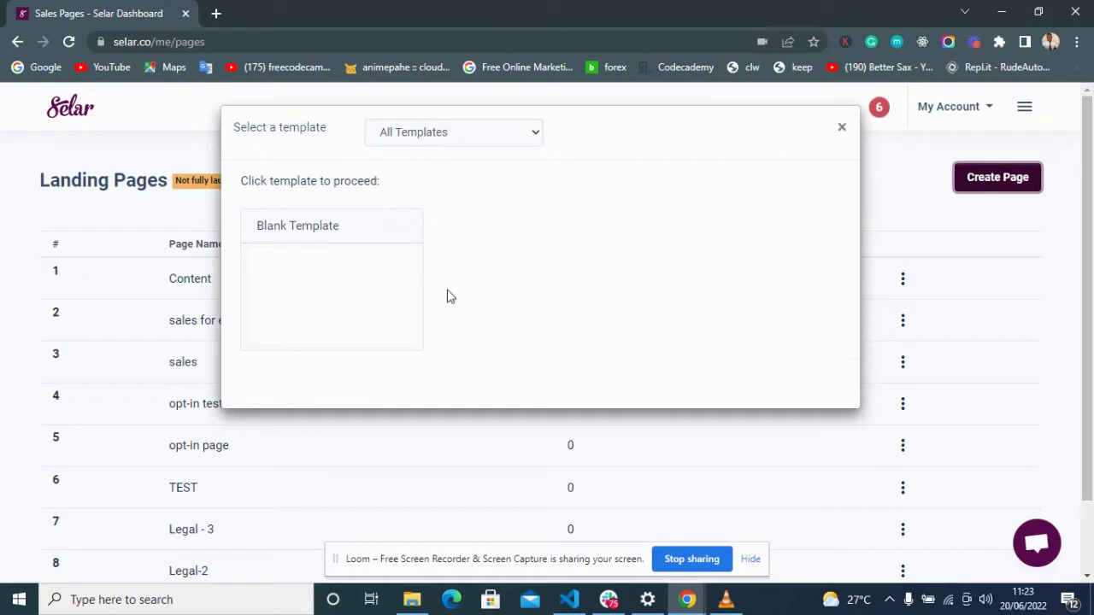
click(340, 300)
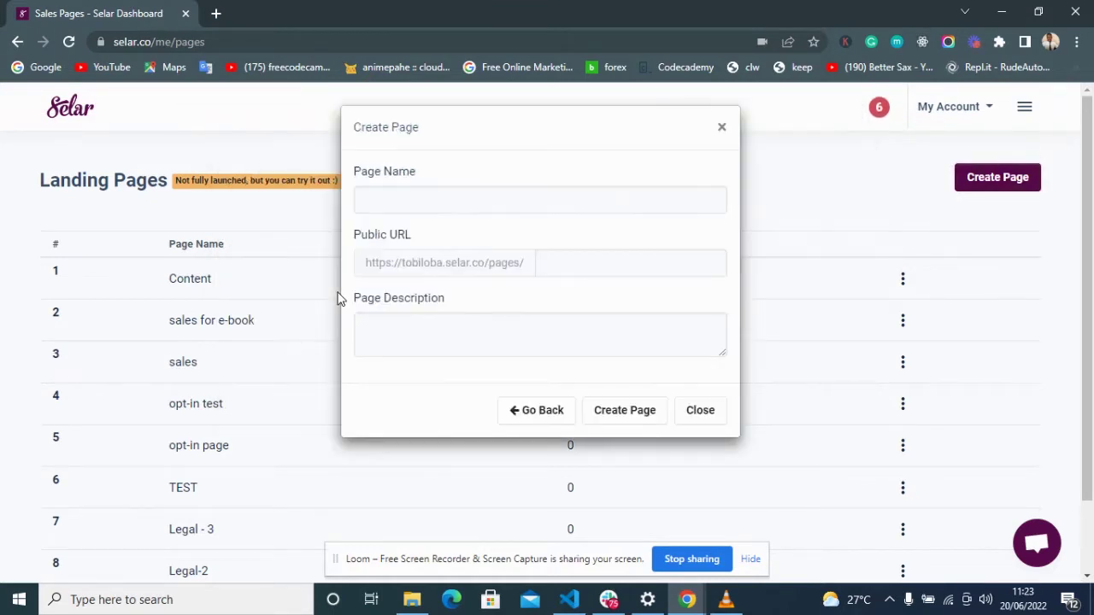
Step: Create the page with TESTING as its page name, public URL ending and page description
click(434, 204)
text(TESTING)
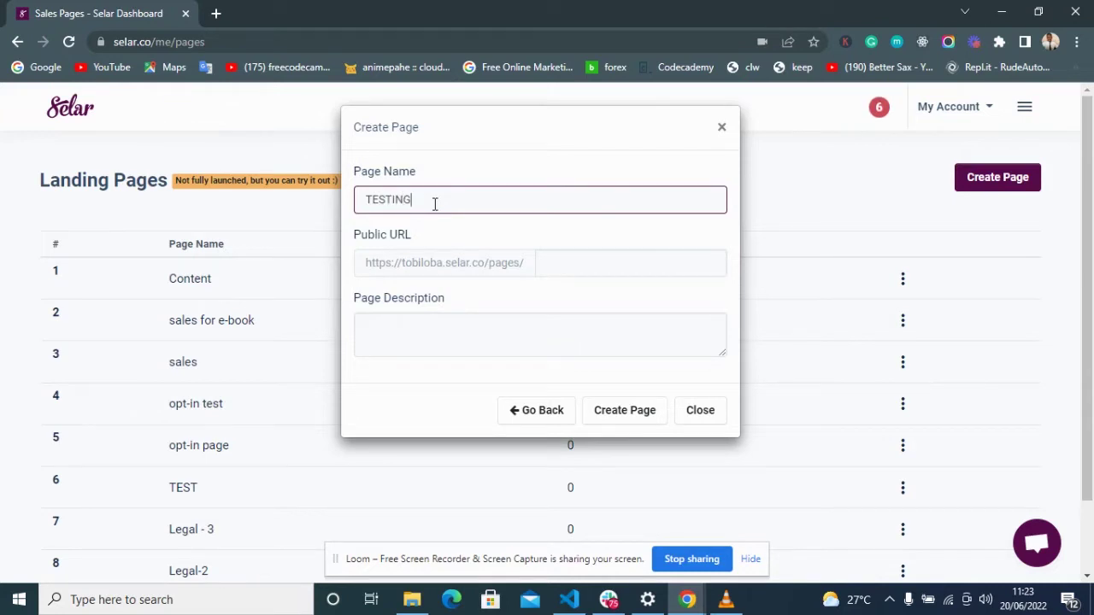
key(Tab)
text(T)
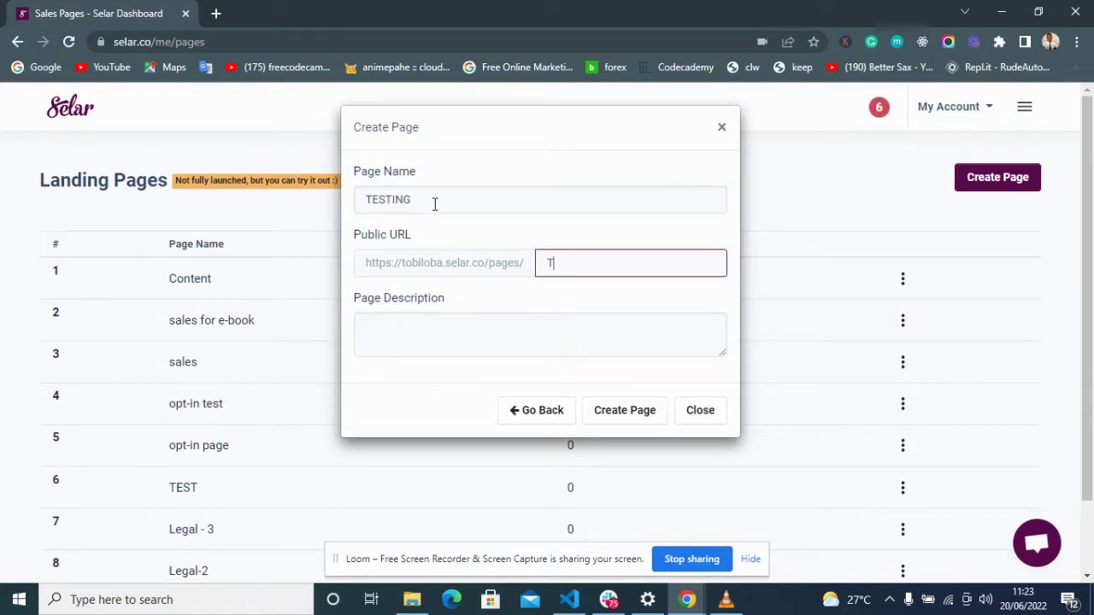
text(ESTING)
key(Tab)
text(TES)
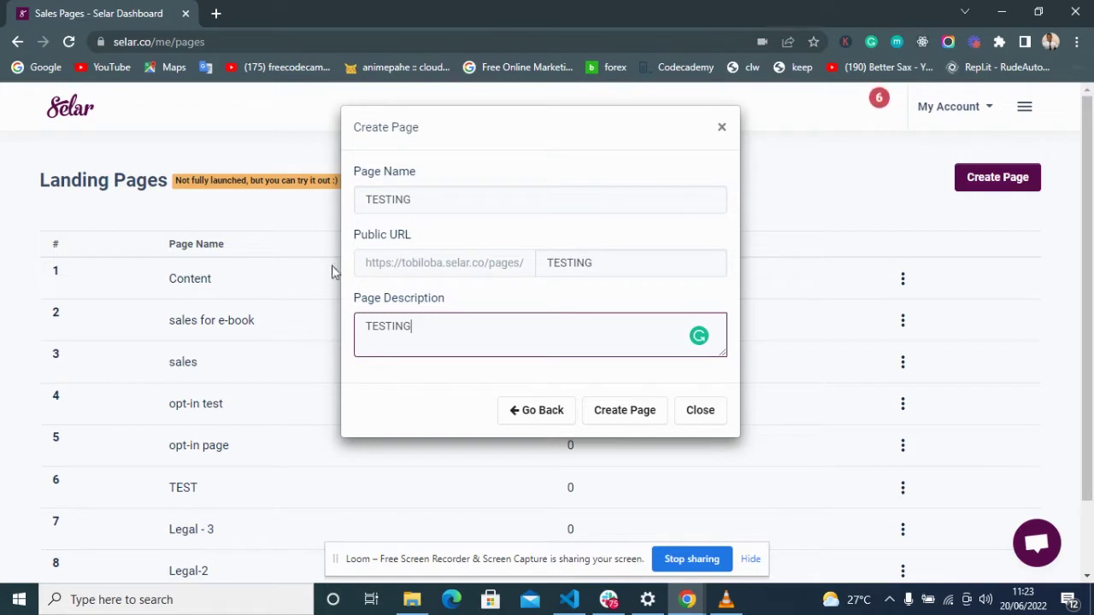
click(633, 414)
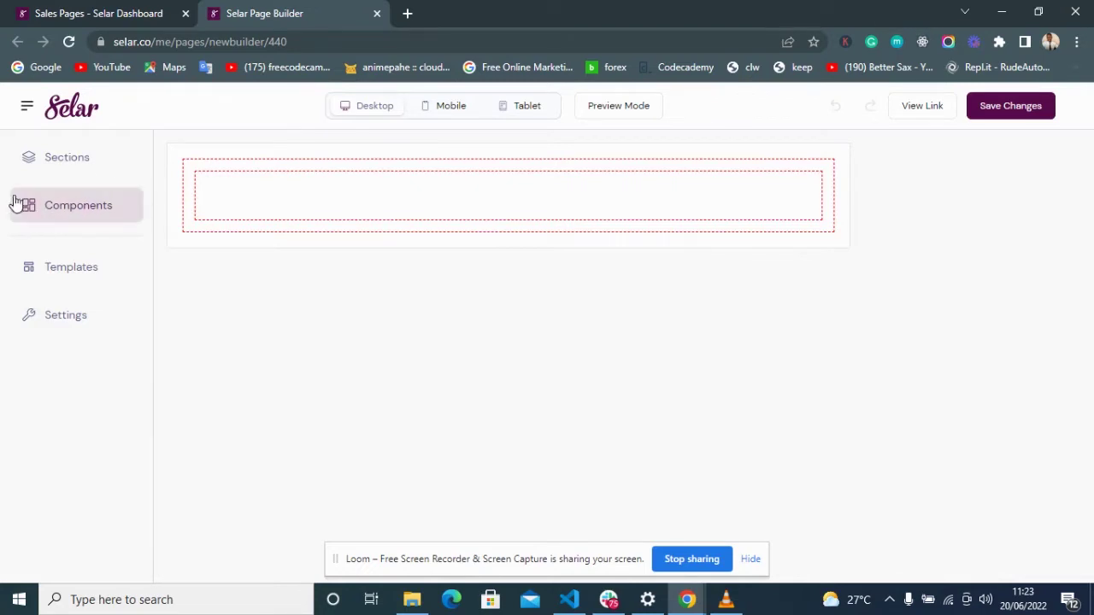
Step: Add a paragraph text component to the page below the empty container row
click(112, 211)
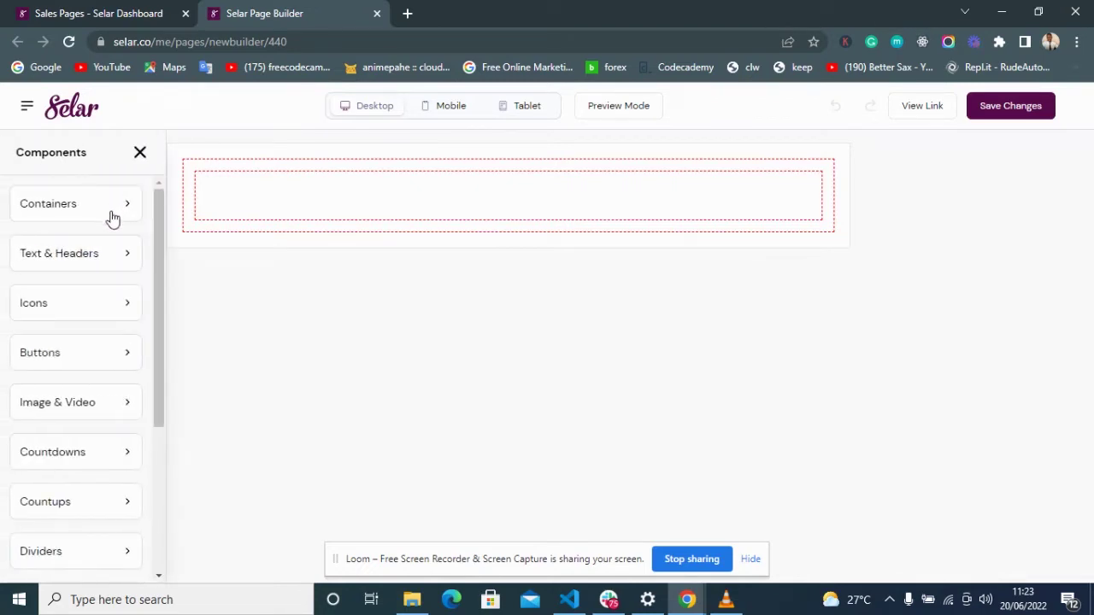
scroll(94, 220, down, 3)
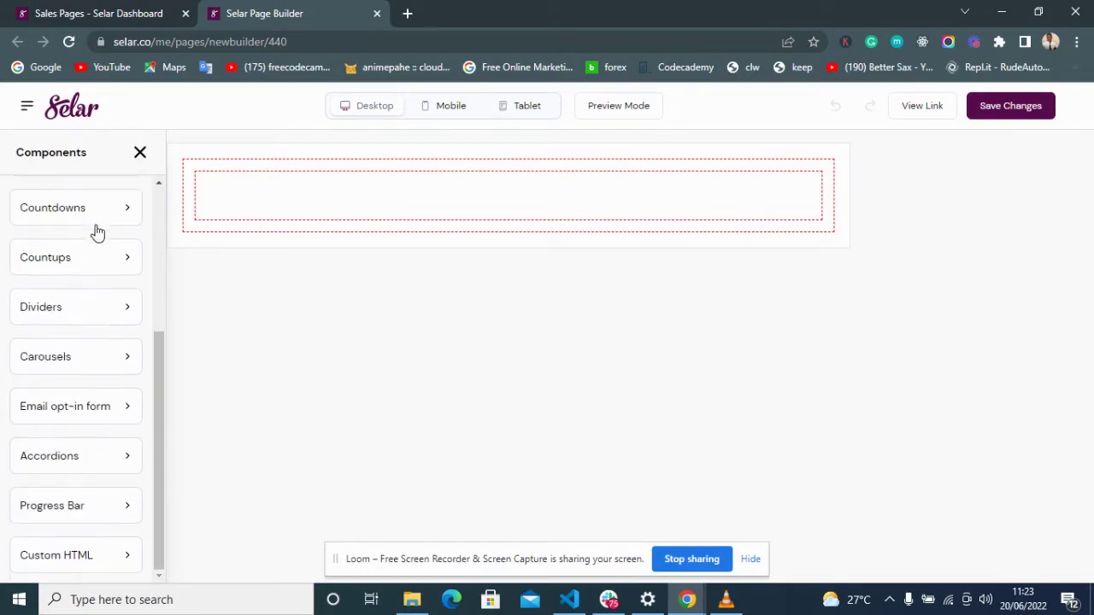
scroll(89, 283, up, 3)
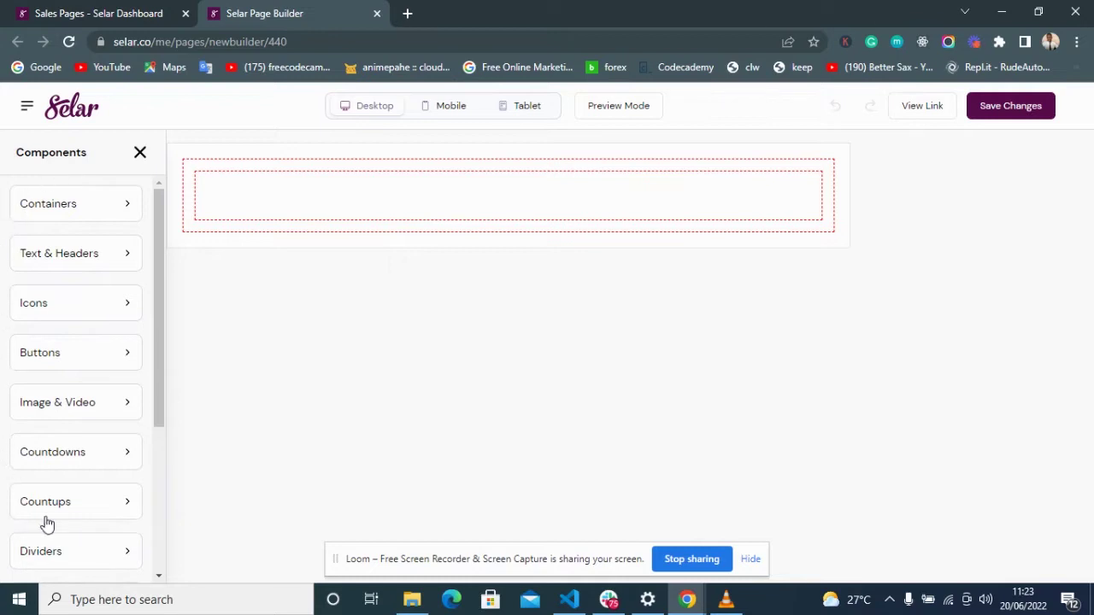
click(58, 263)
drag(58, 210, 476, 247)
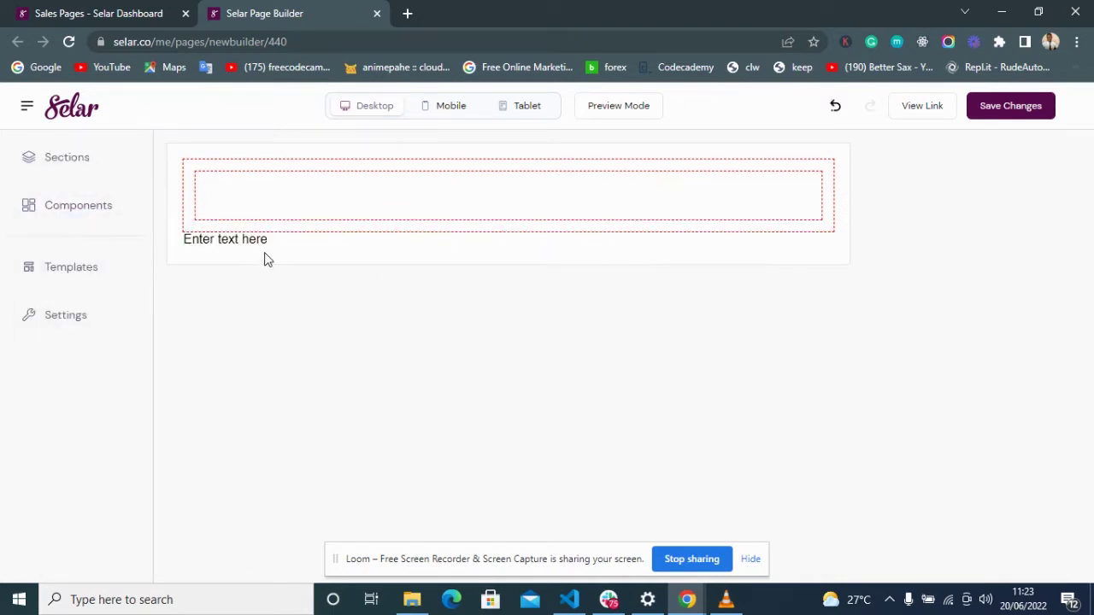
Step: Replace the new paragraph's placeholder content with "Welcome to this tutorial"
click(270, 240)
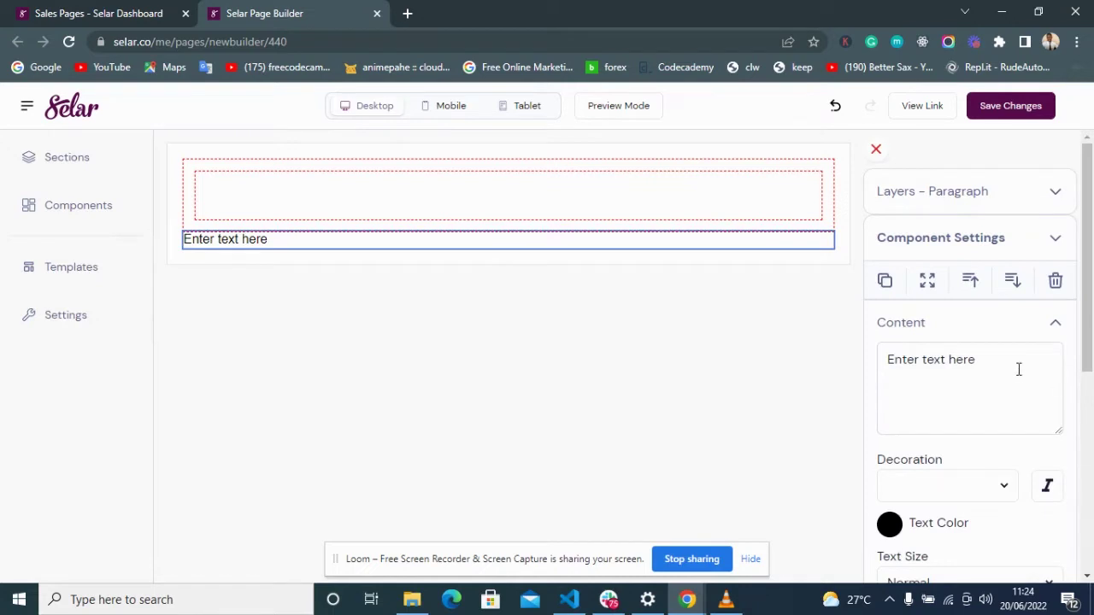
scroll(969, 350, down, 5)
scroll(935, 410, up, 5)
scroll(915, 404, down, 5)
scroll(965, 216, up, 5)
click(996, 346)
key(ctrl+a)
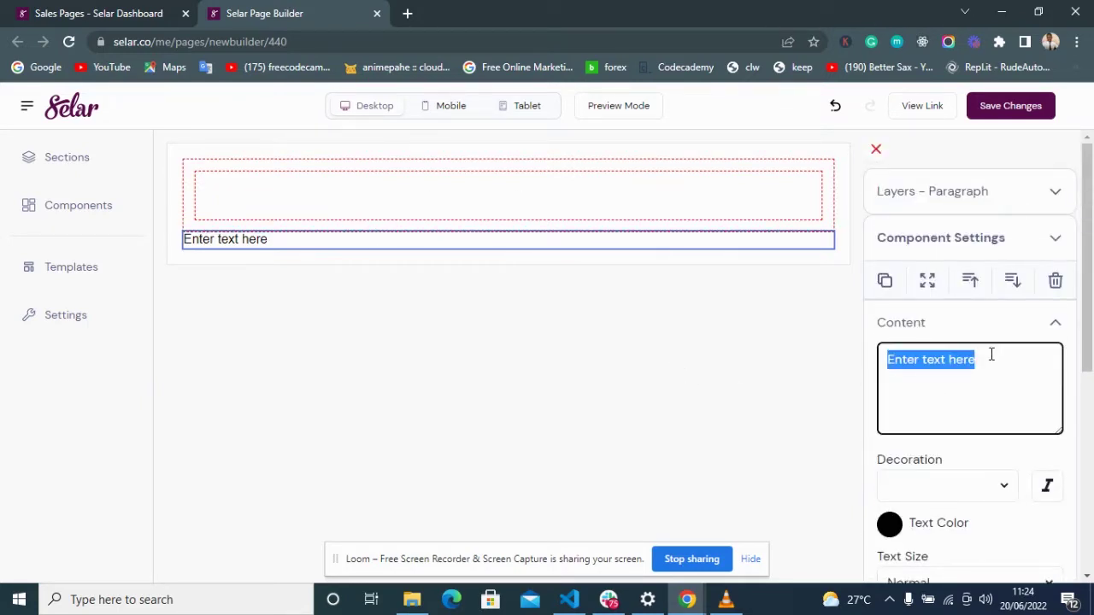
text(WElcome to this tutorial)
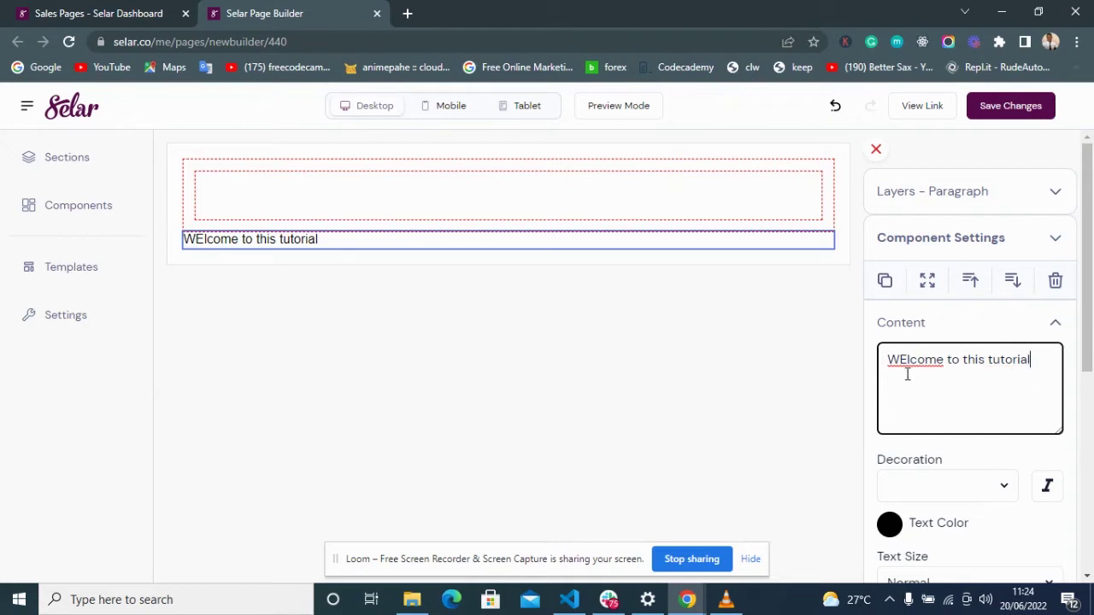
key(BackSpace)
text(e)
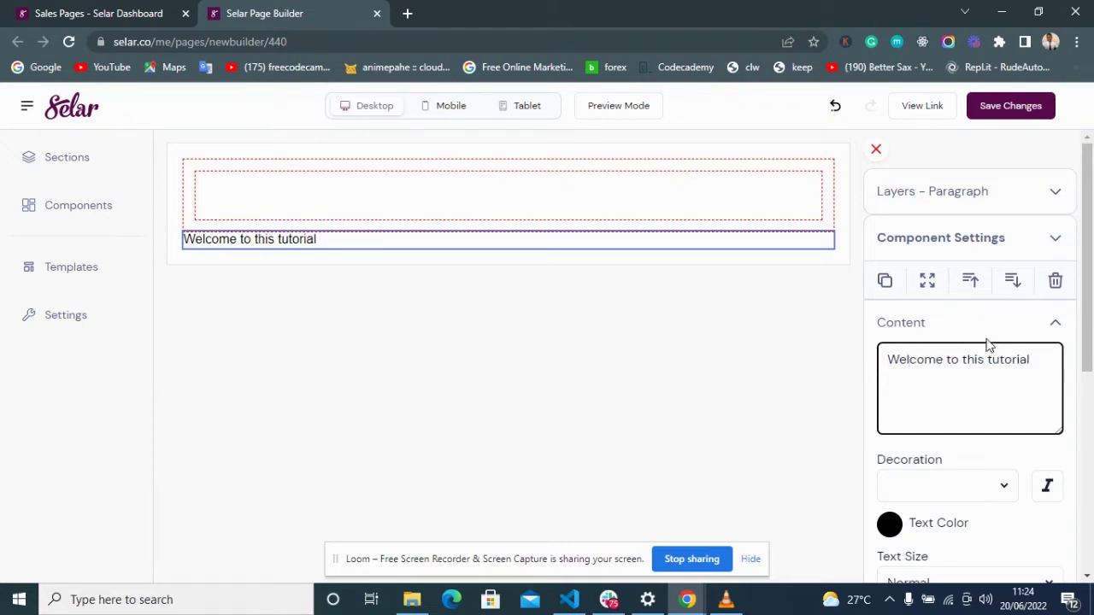
Step: Duplicate the "Welcome to this tutorial" paragraph
scroll(947, 337, down, 3)
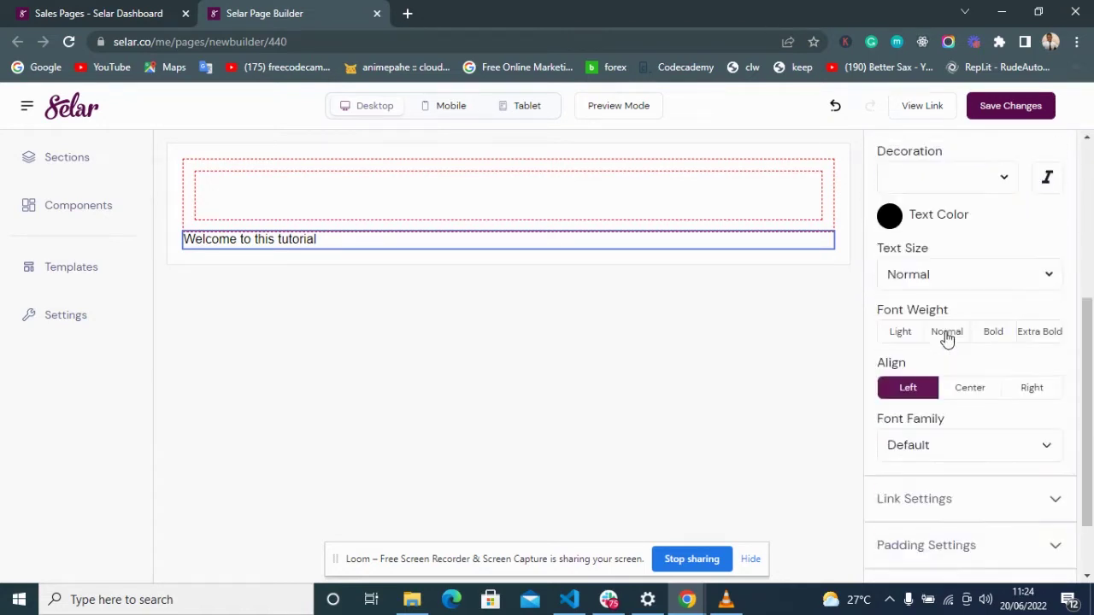
scroll(947, 338, up, 4)
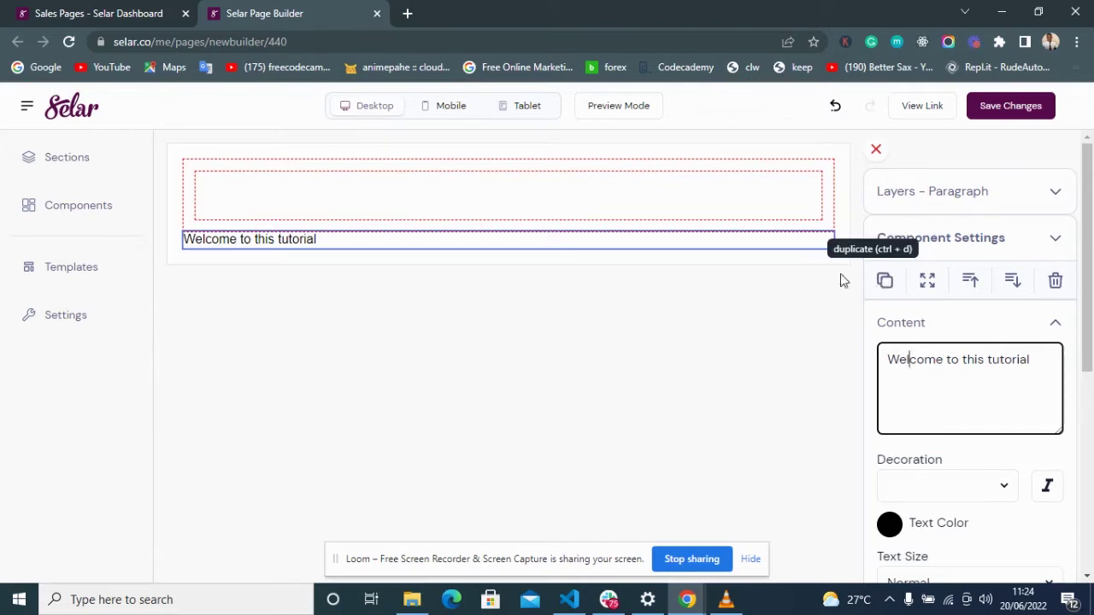
click(793, 246)
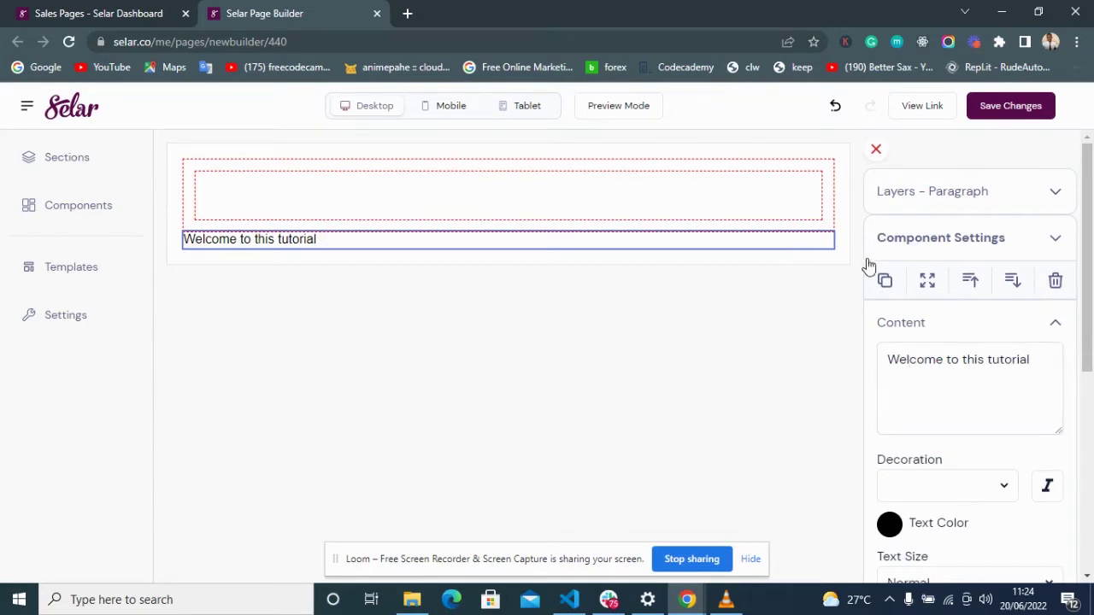
click(884, 281)
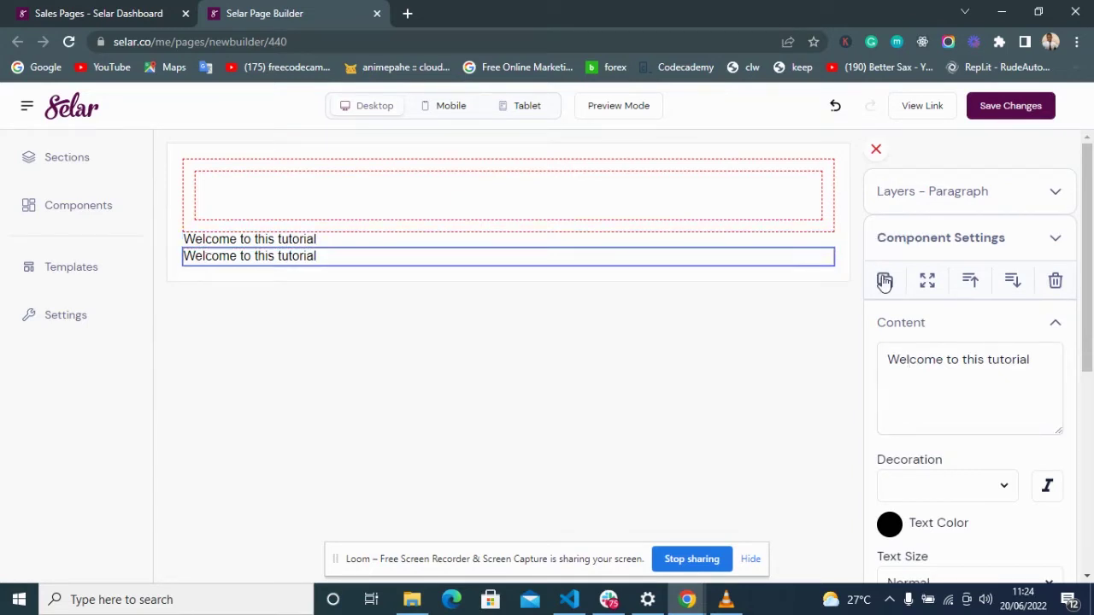
Step: Select the duplicate paragraph's parent, and step up from the empty container through its row to the main body
click(927, 283)
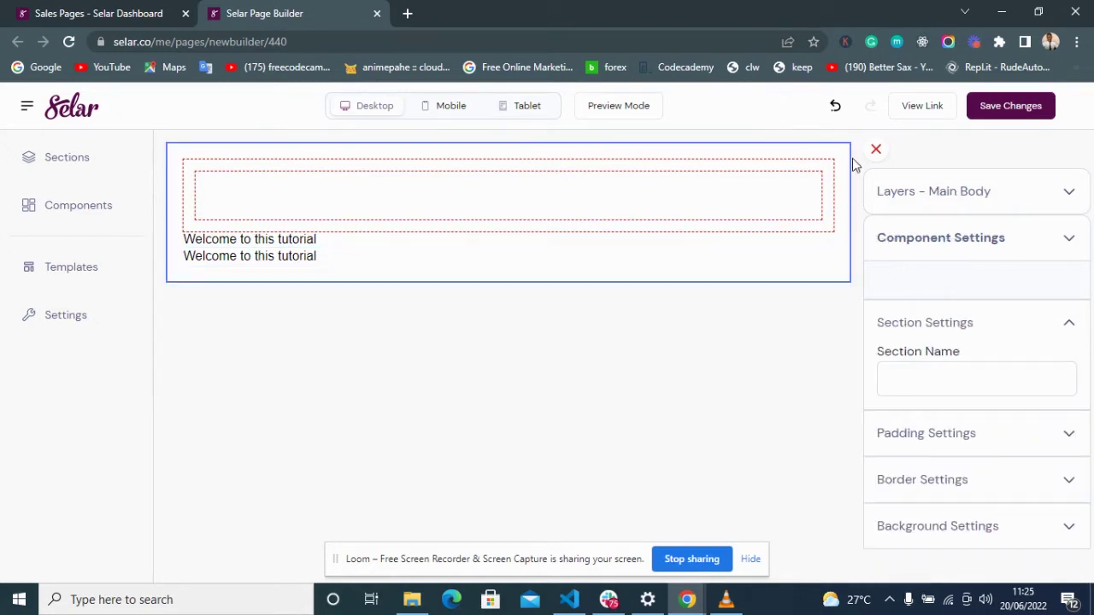
click(513, 186)
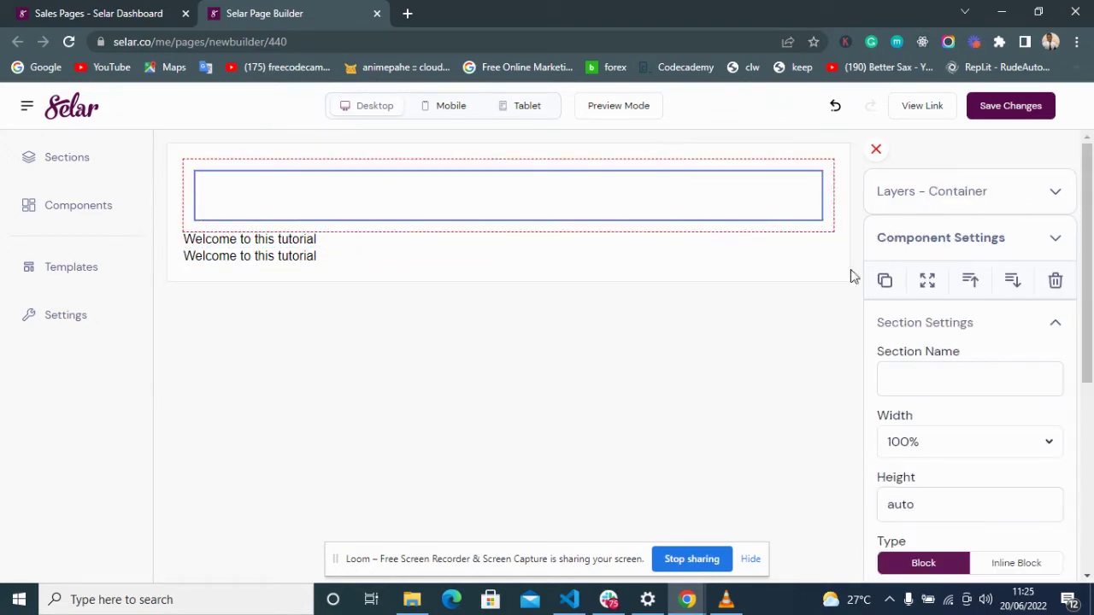
click(925, 285)
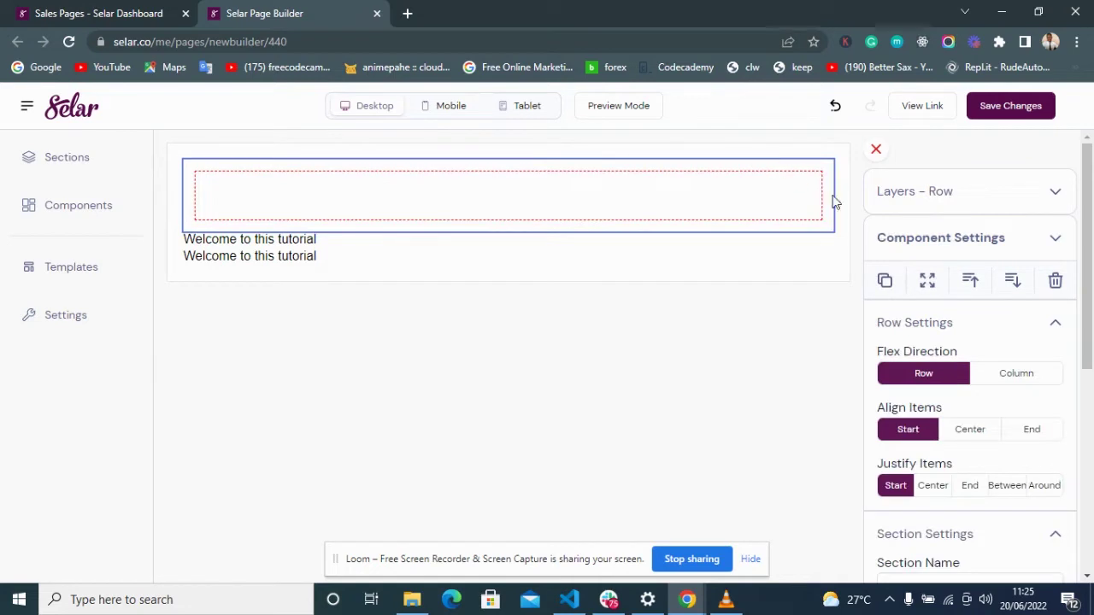
click(926, 279)
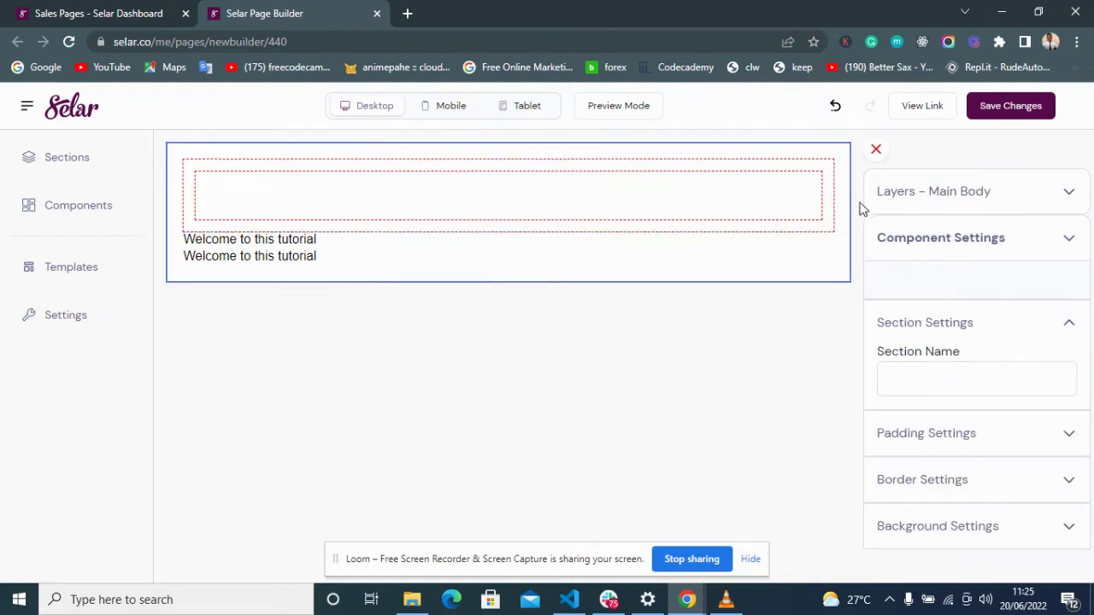
Step: Move the duplicate paragraph up above the container row and back down below the other paragraph
click(445, 258)
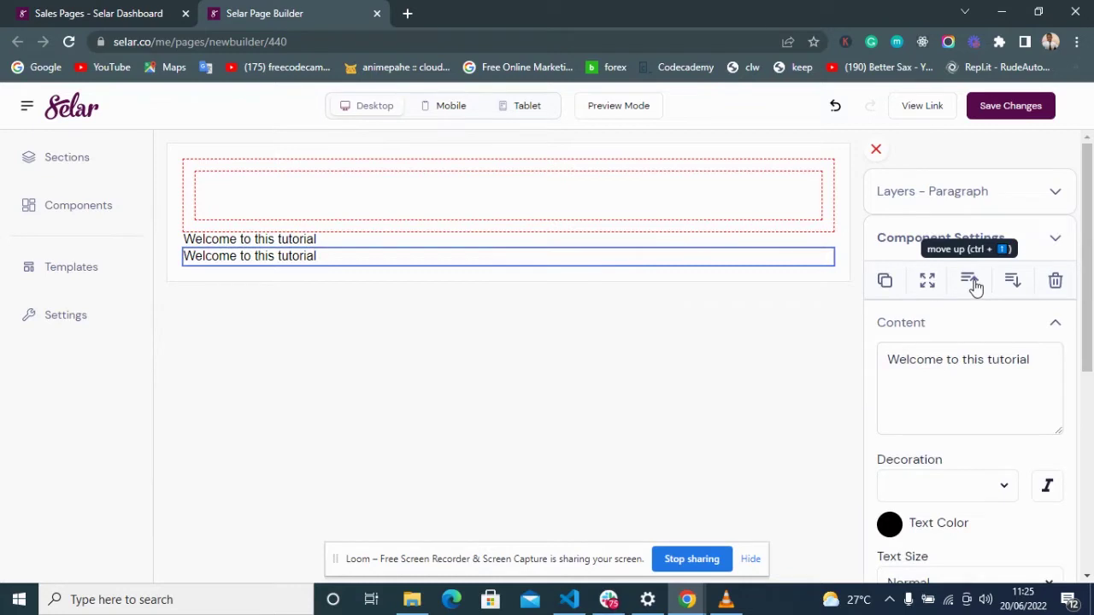
click(975, 287)
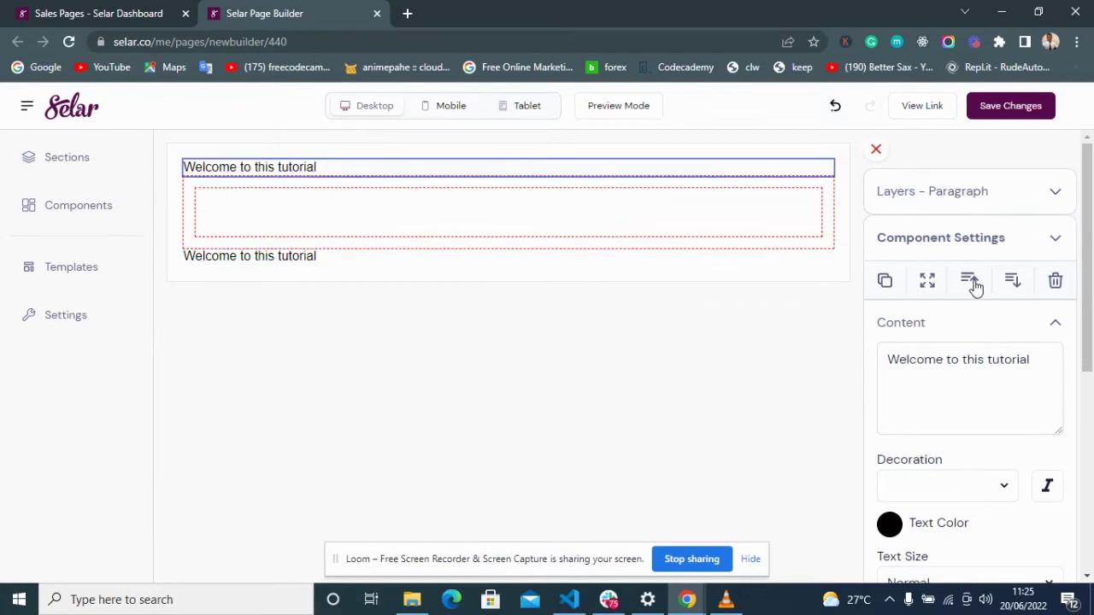
click(1011, 286)
click(1011, 287)
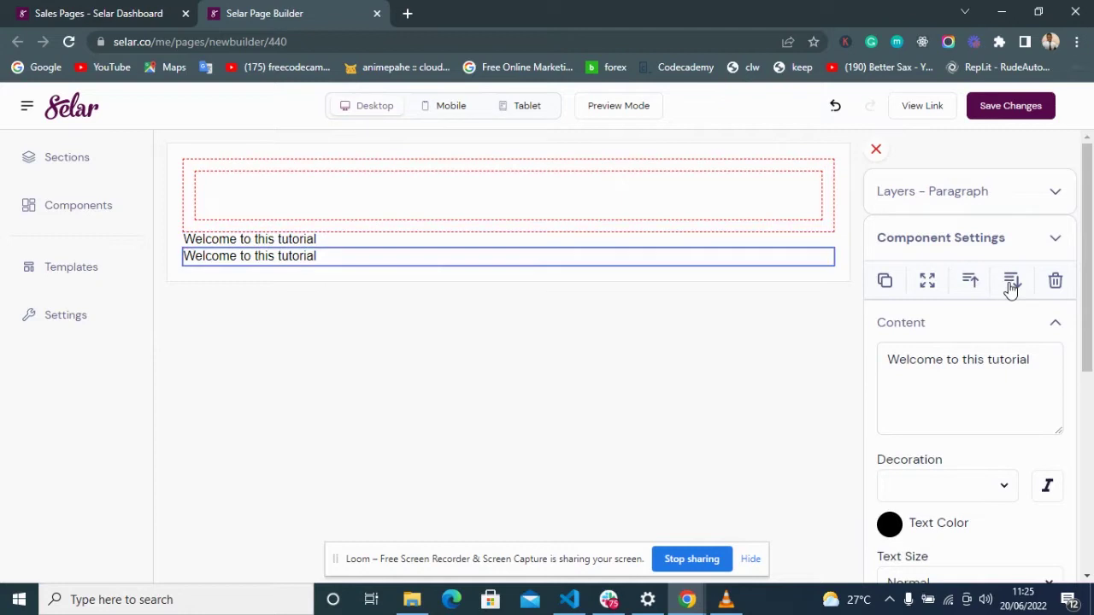
Step: Delete the duplicate "Welcome to this tutorial" paragraph and confirm the deletion
click(1055, 282)
click(641, 134)
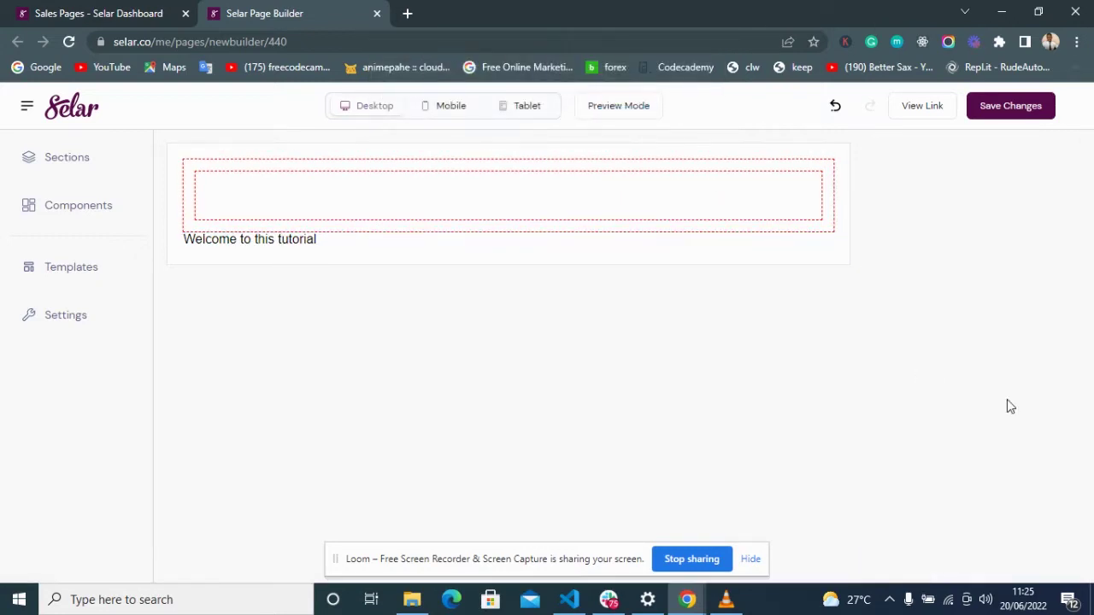
Step: Try the Underline and Overline decorations on the "Welcome to this tutorial" paragraph
click(285, 244)
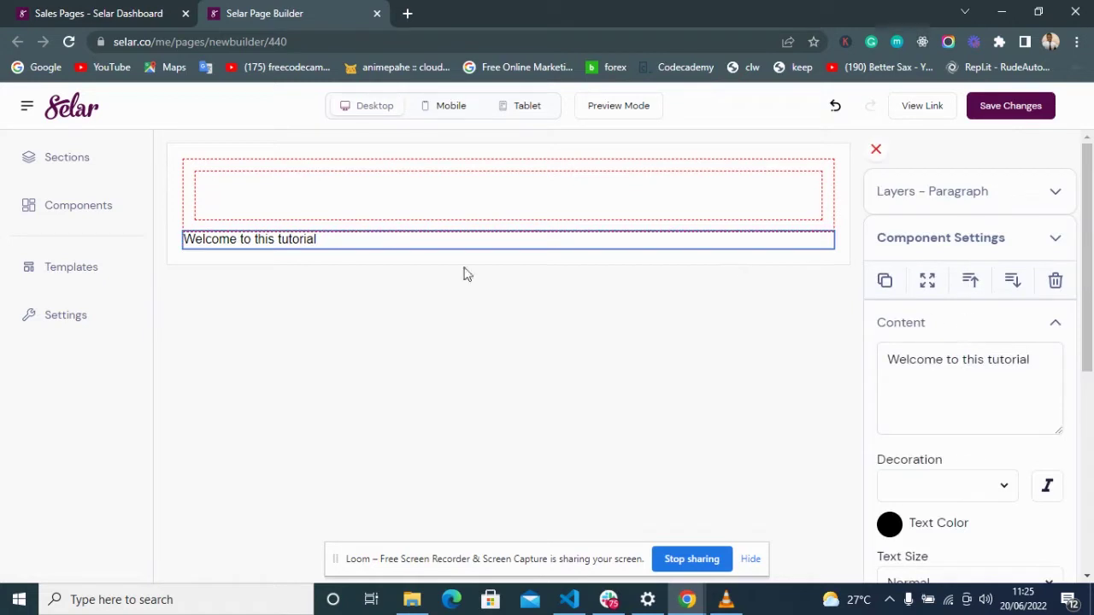
scroll(894, 352, down, 2)
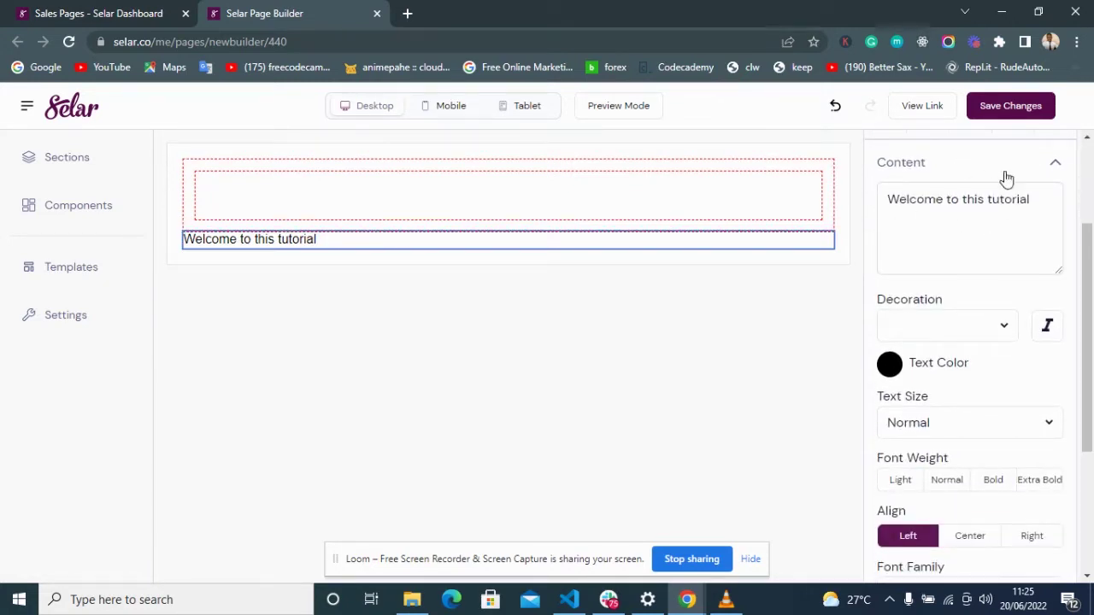
click(915, 333)
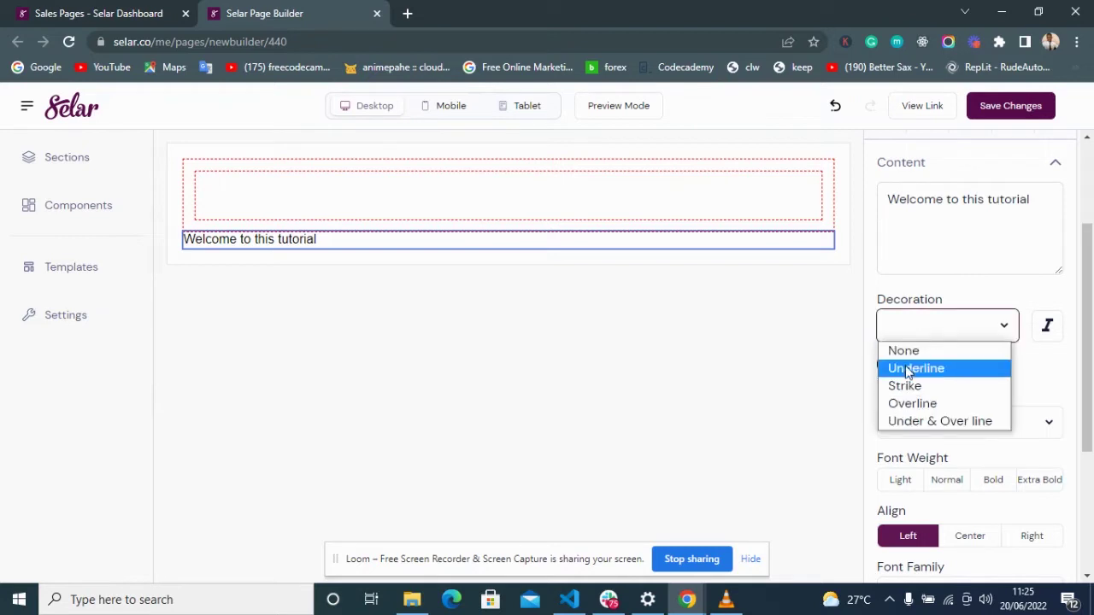
click(908, 368)
click(931, 330)
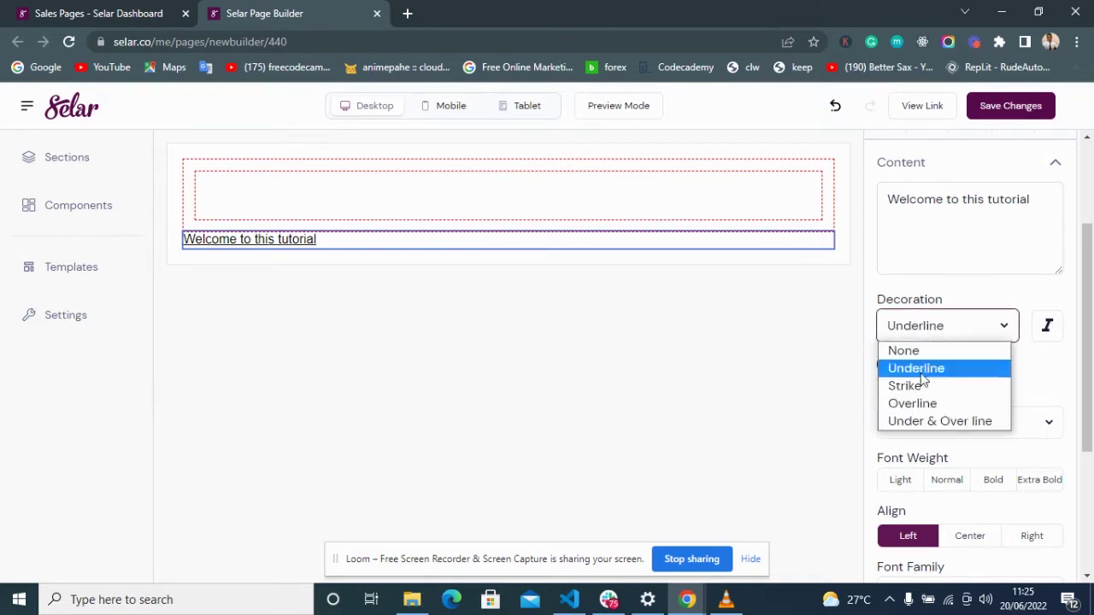
click(921, 402)
Step: Set the paragraph's decoration to None and make its text italic
click(945, 326)
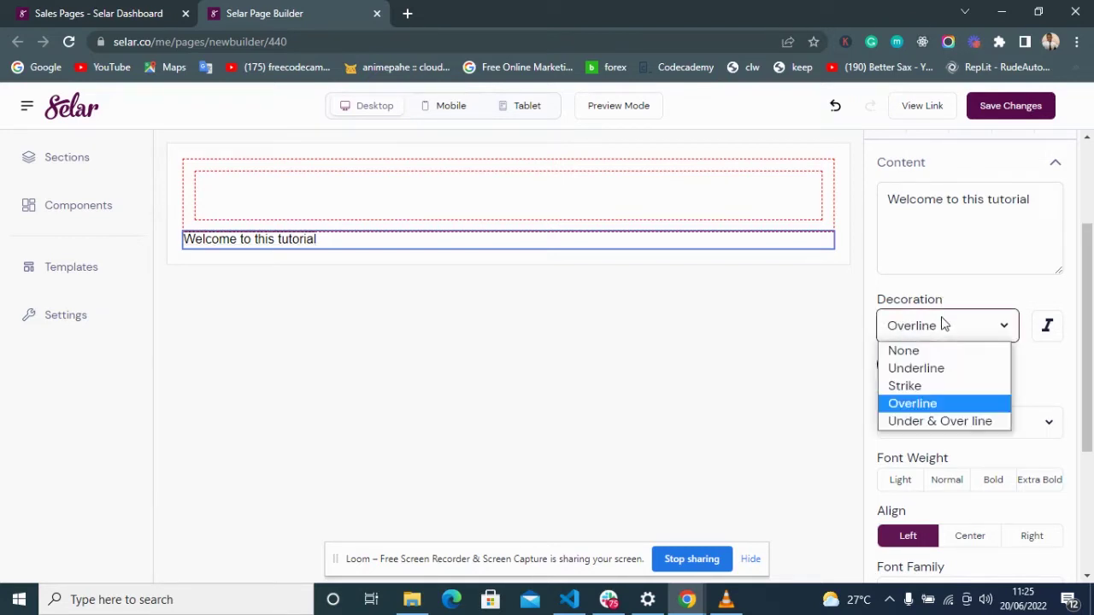
click(937, 350)
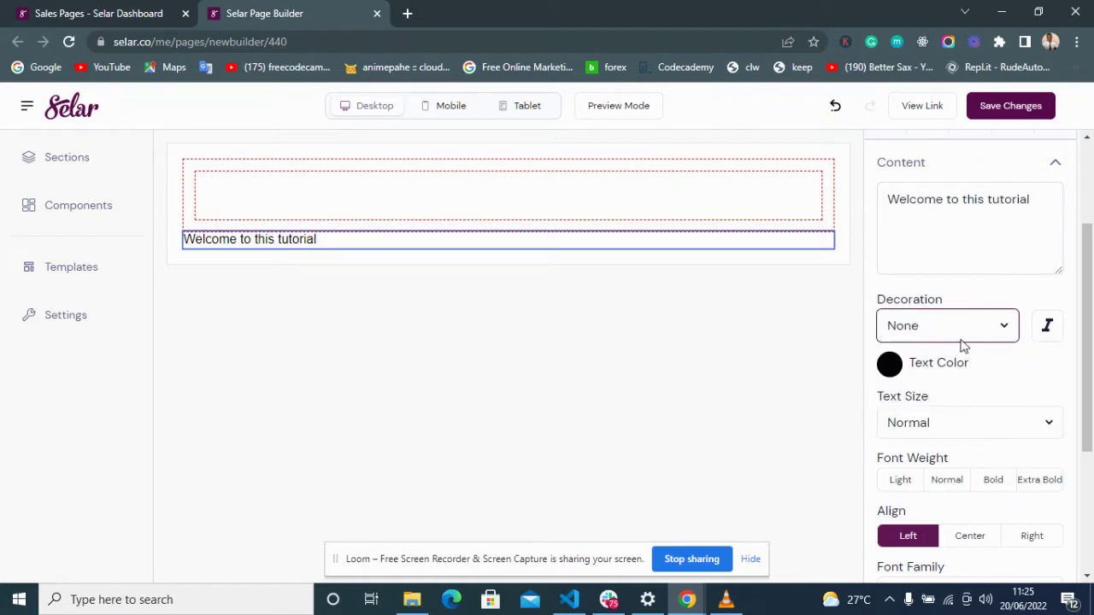
click(1047, 333)
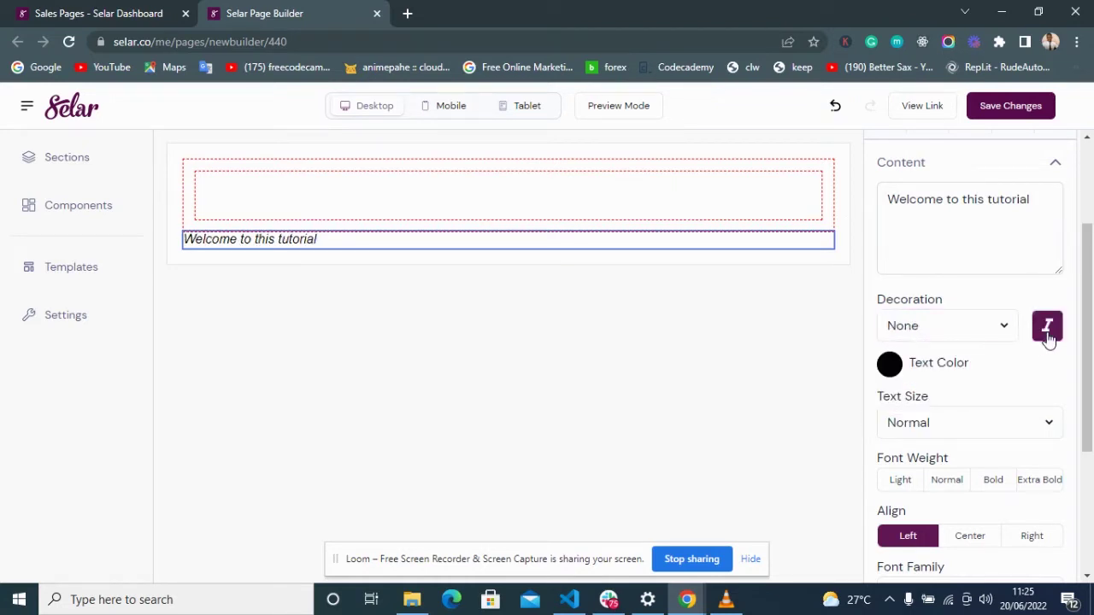
Step: Turn off the paragraph's italic style and try yellow and amber (#ffc107) text colors before restoring black
click(1048, 334)
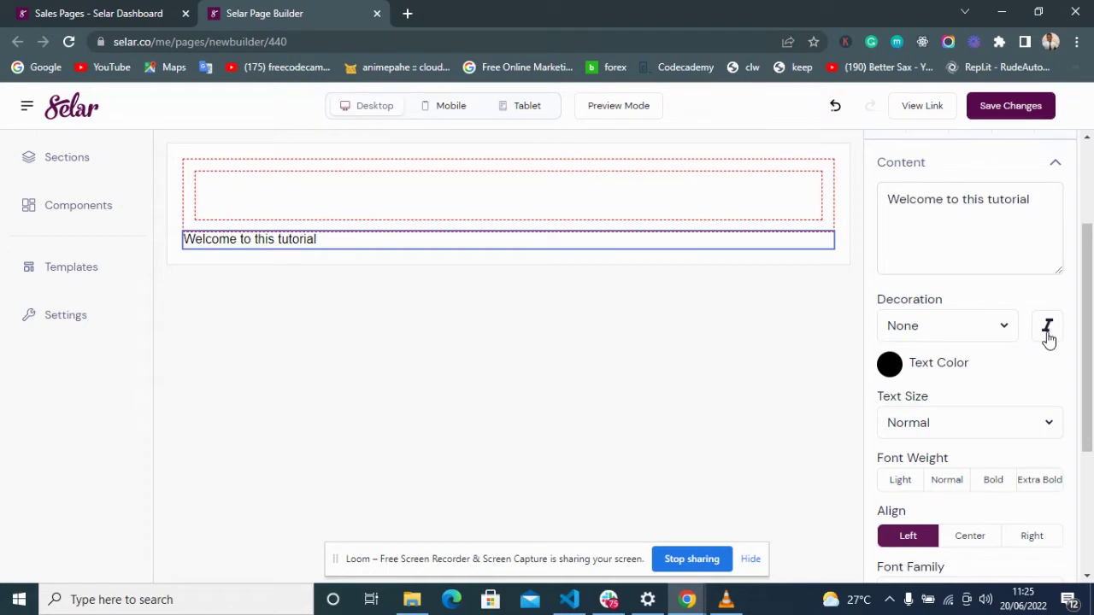
click(888, 366)
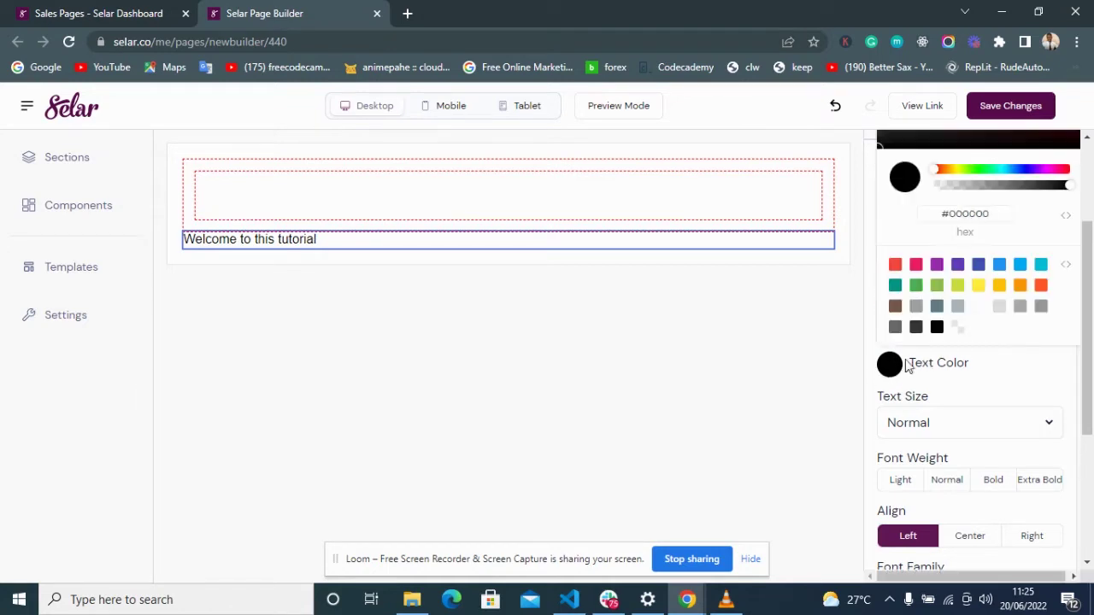
click(978, 285)
click(999, 284)
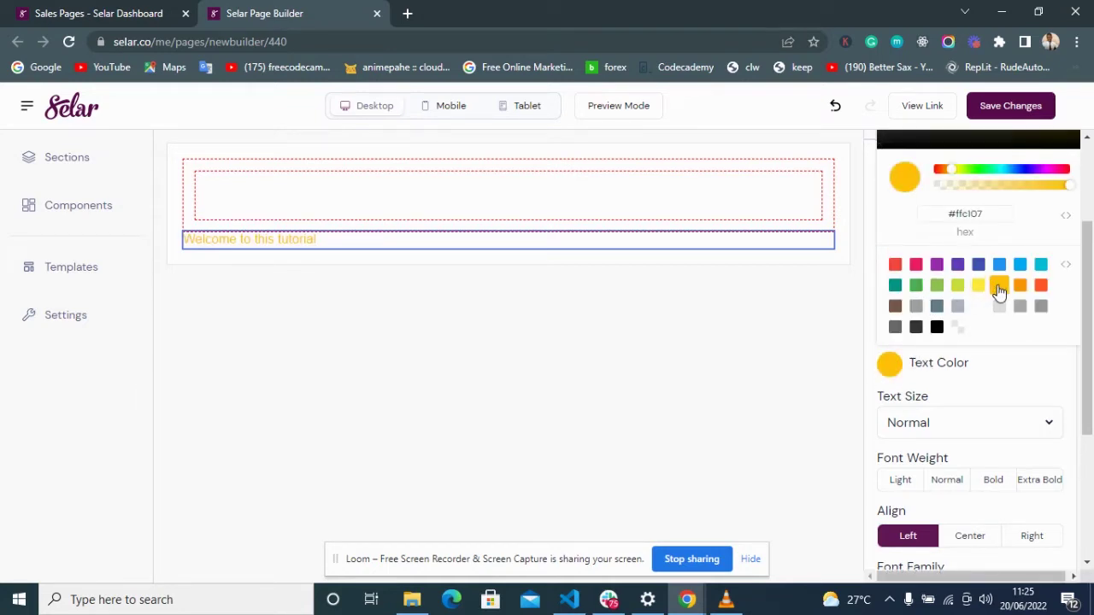
click(936, 326)
click(893, 372)
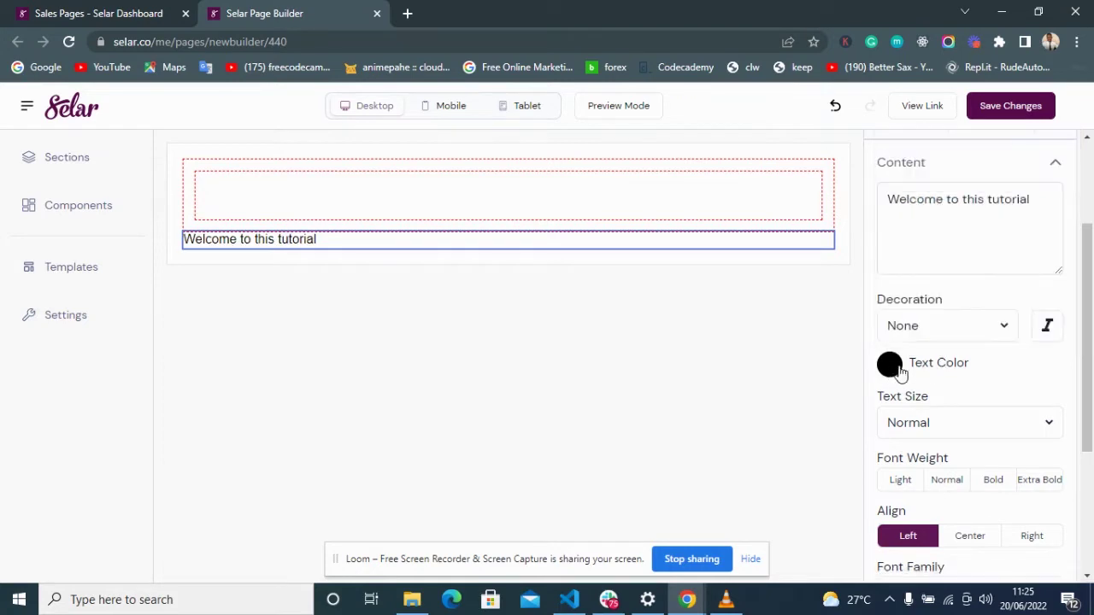
Step: Set the paragraph's text size to 5X Large and, after trying the Normal and Extra Bold weights, make it Bold
click(944, 423)
click(949, 361)
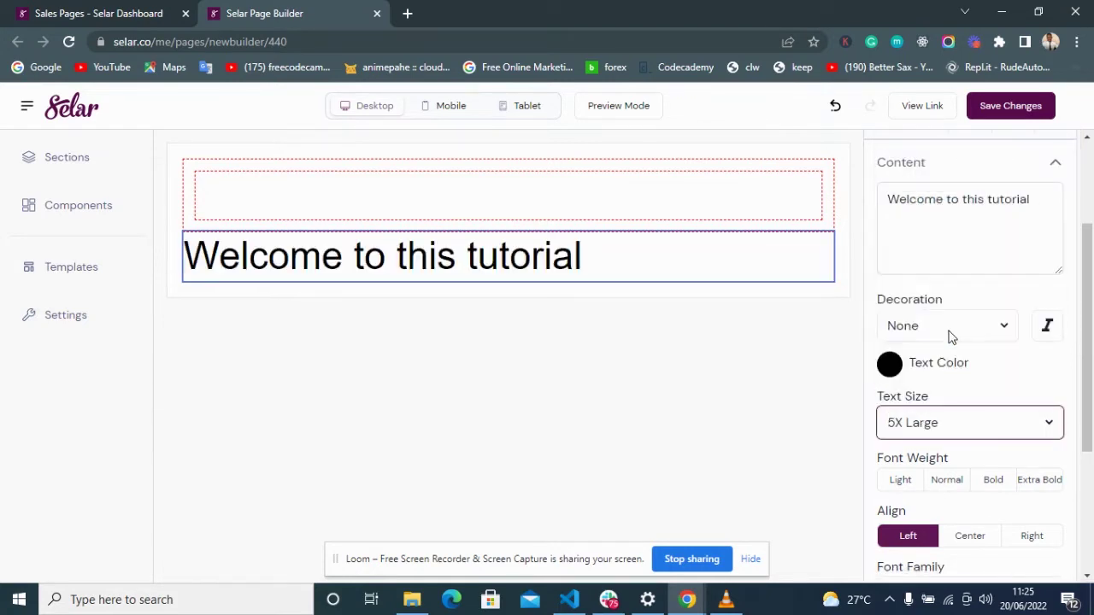
scroll(942, 423, down, 2)
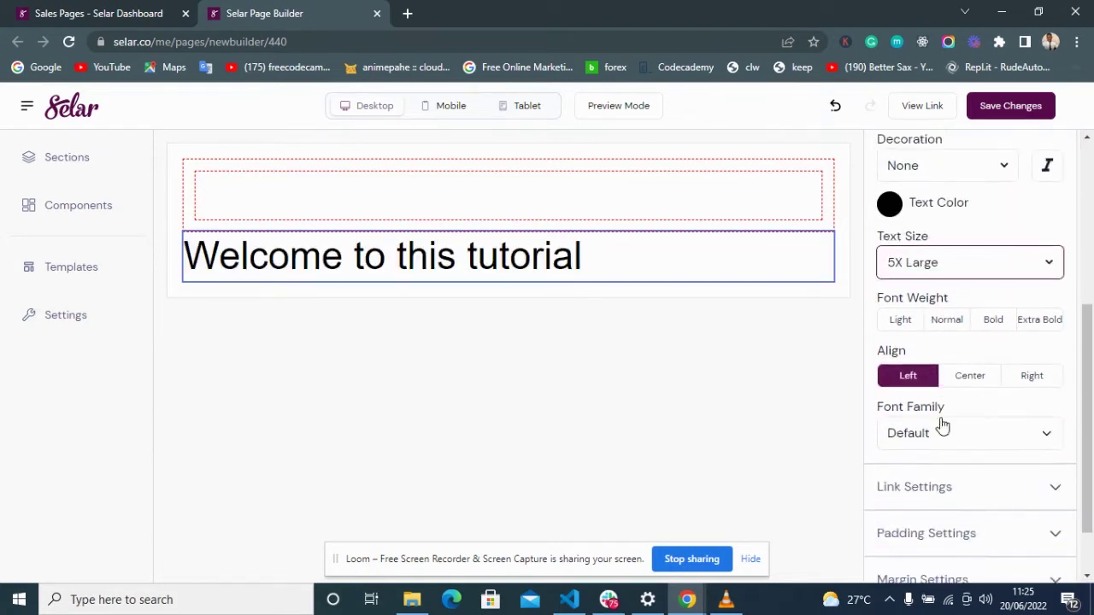
click(948, 319)
click(991, 325)
click(1030, 321)
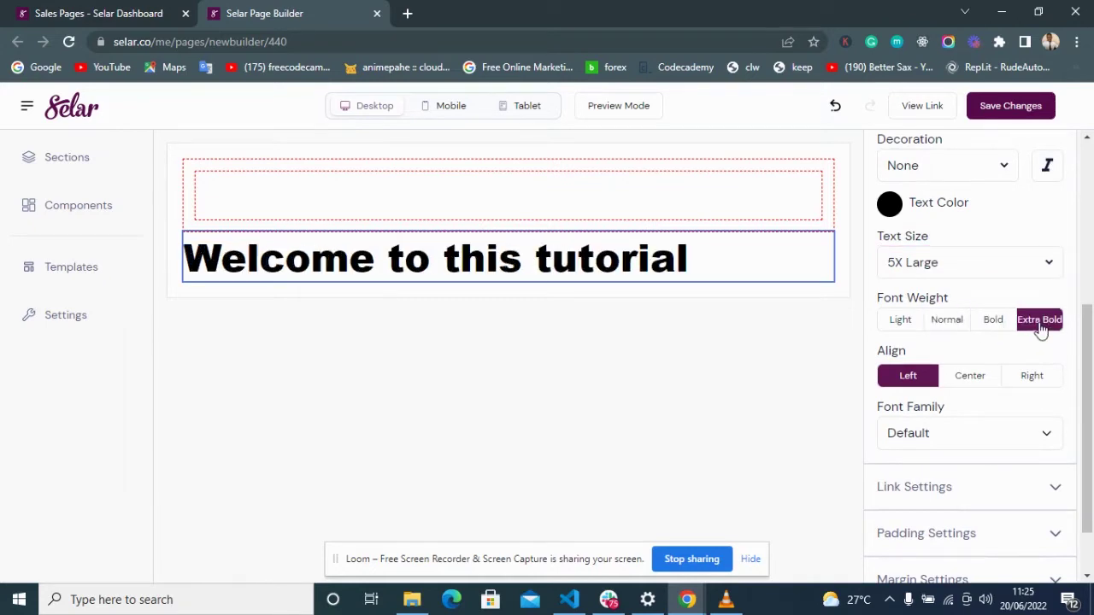
click(984, 328)
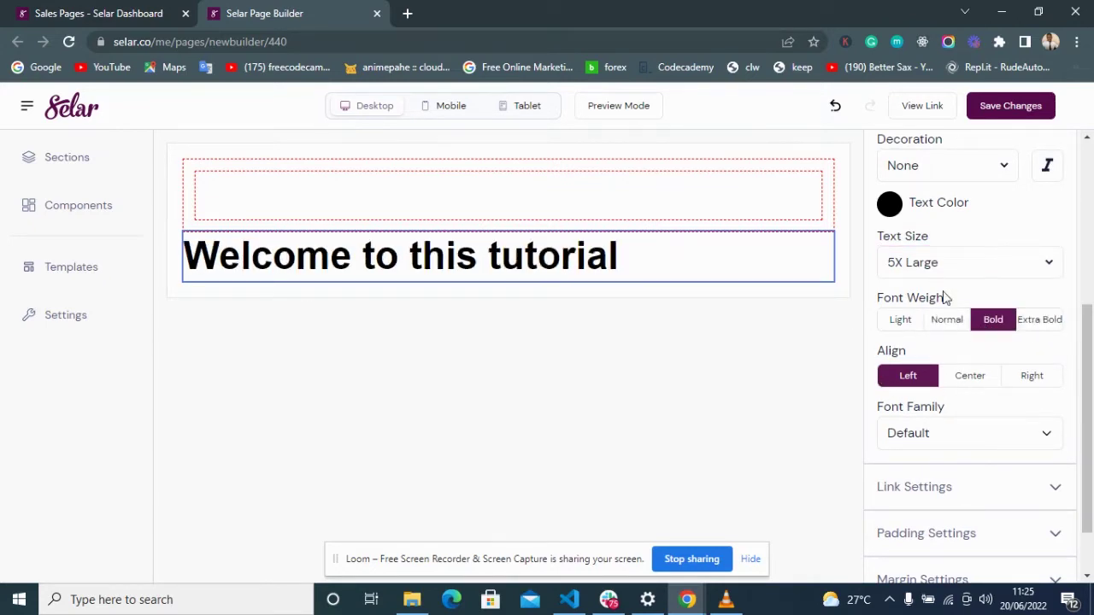
Step: Try the Center and Right alignments on the "Welcome to this tutorial" paragraph and return it to Left
click(968, 384)
click(1053, 389)
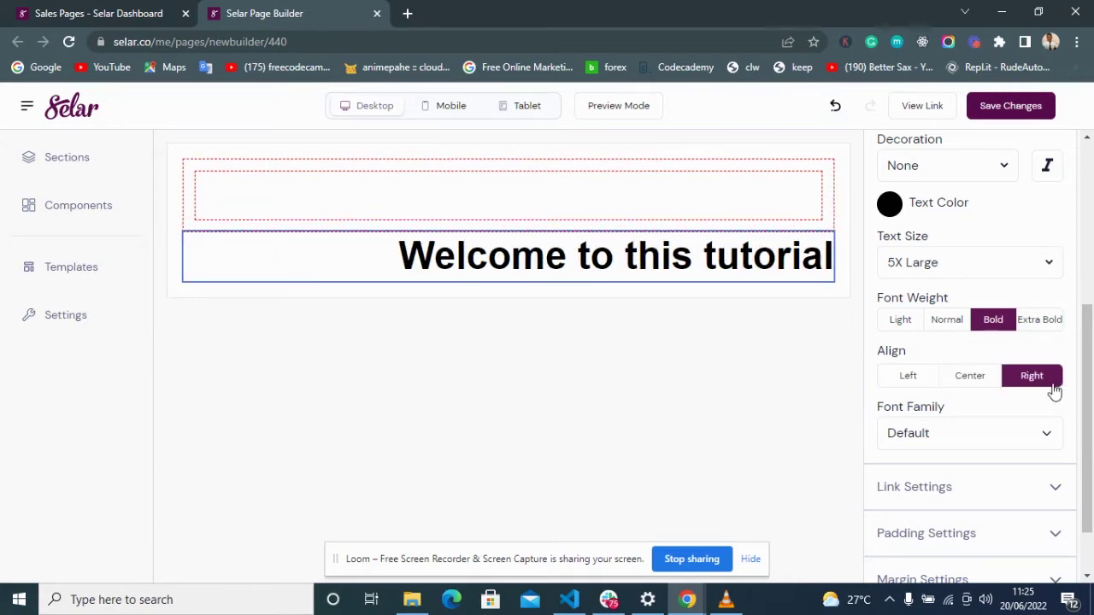
click(981, 380)
click(921, 380)
Step: Change the font family of the "Welcome to this tutorial" paragraph to Roboto
scroll(941, 366, down, 1)
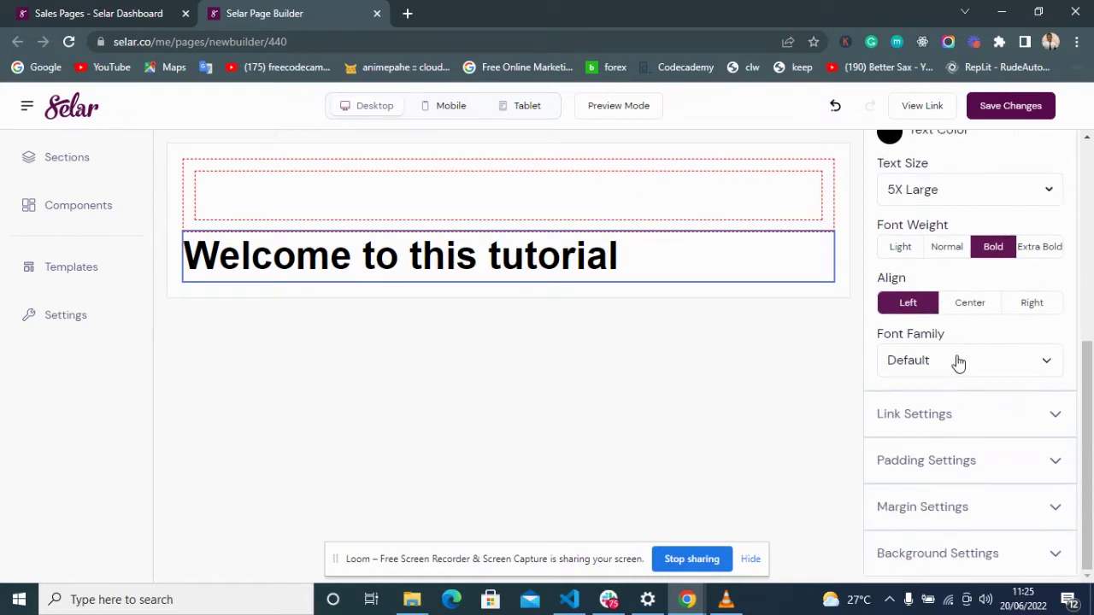
click(955, 361)
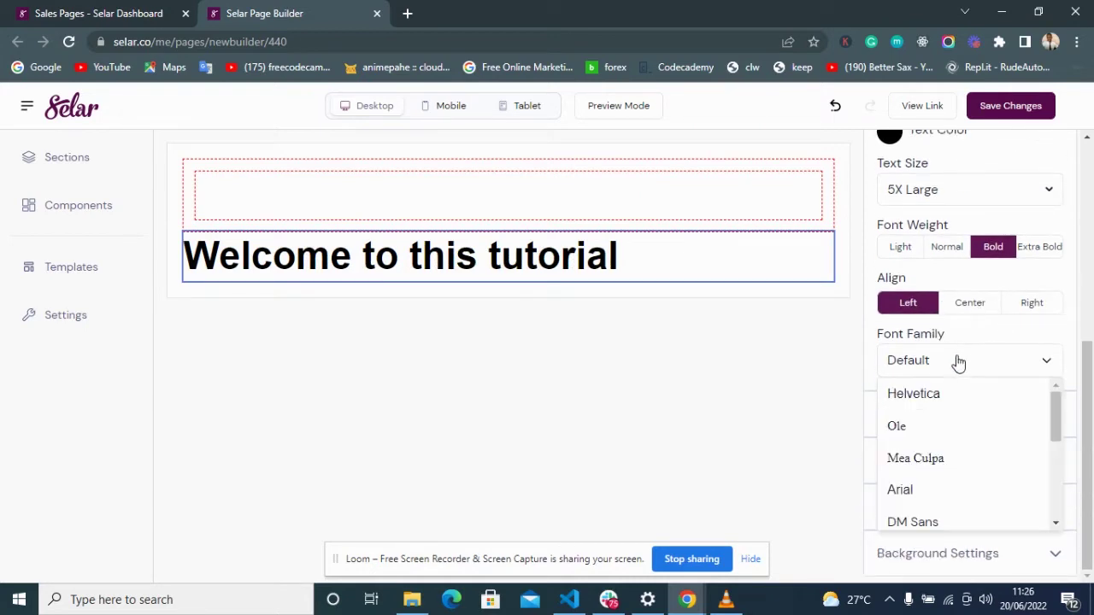
scroll(926, 490, down, 3)
click(930, 494)
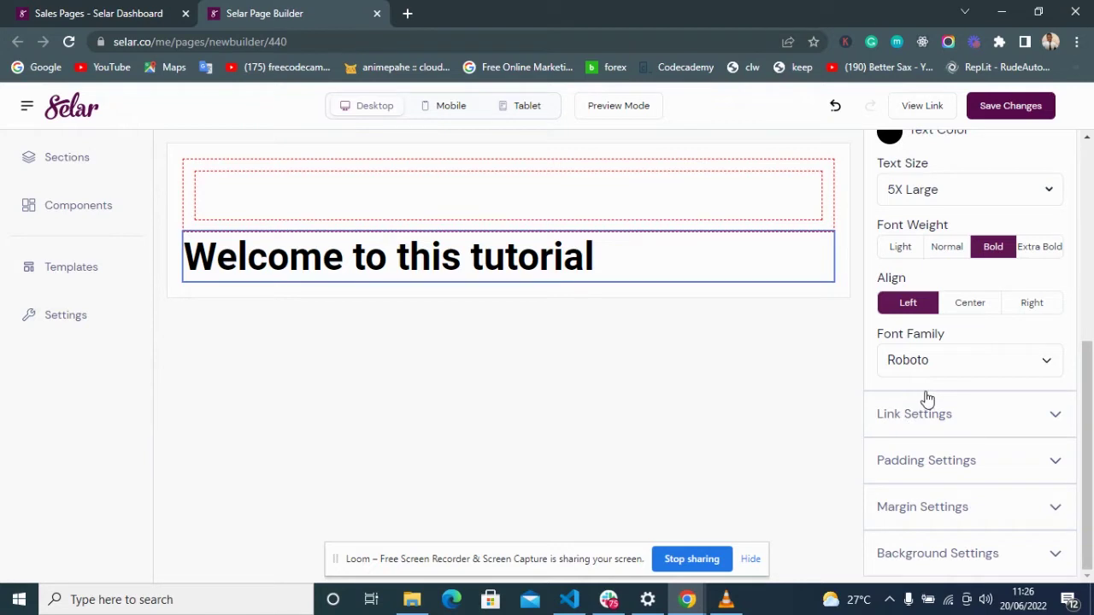
scroll(929, 398, up, 4)
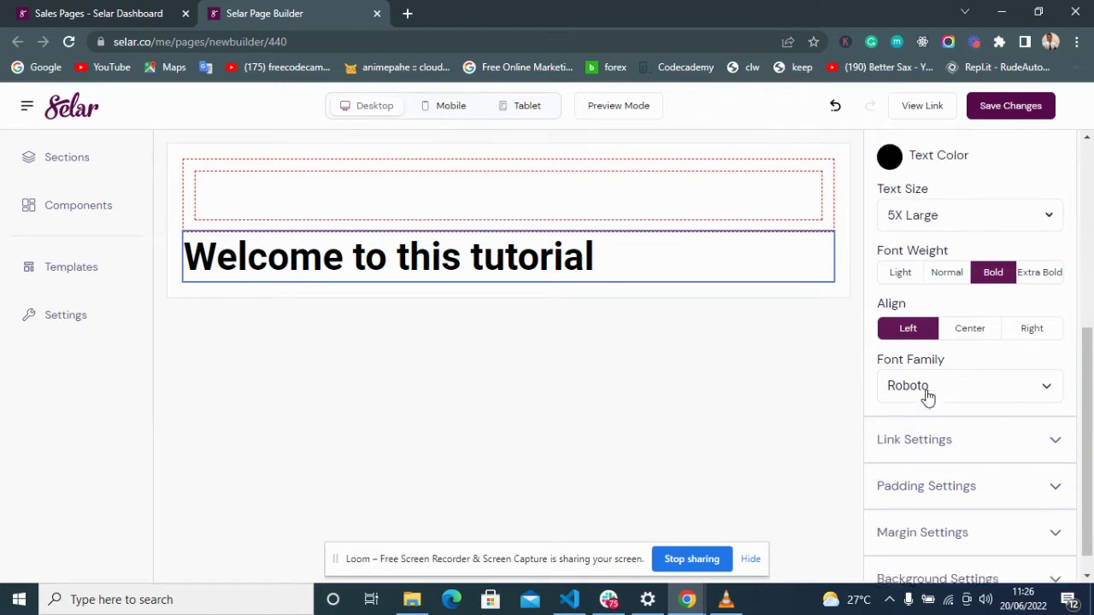
scroll(940, 402, down, 2)
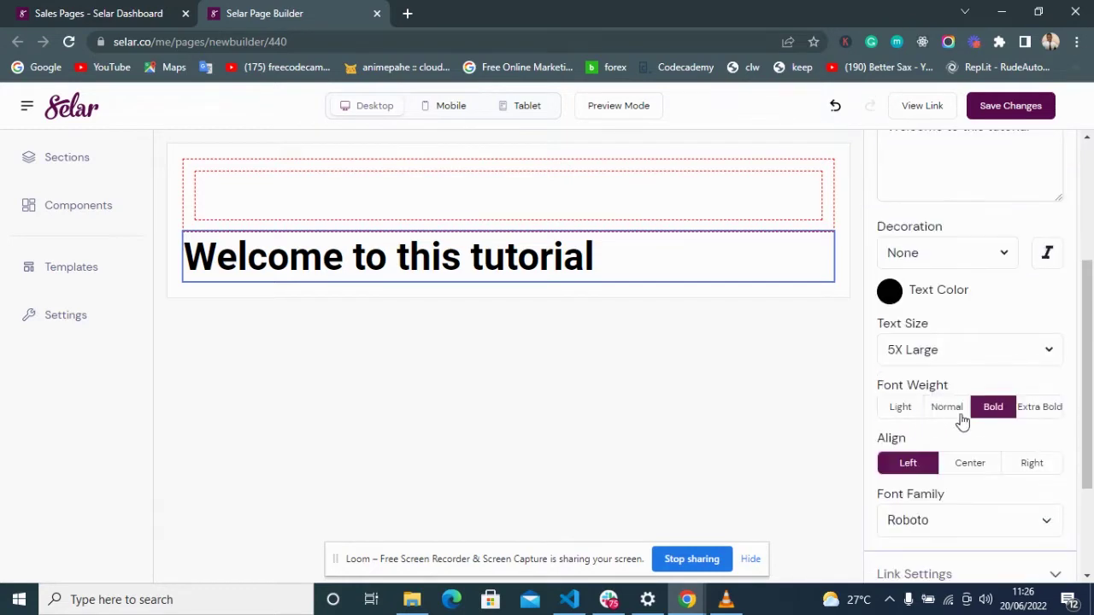
scroll(991, 453, down, 2)
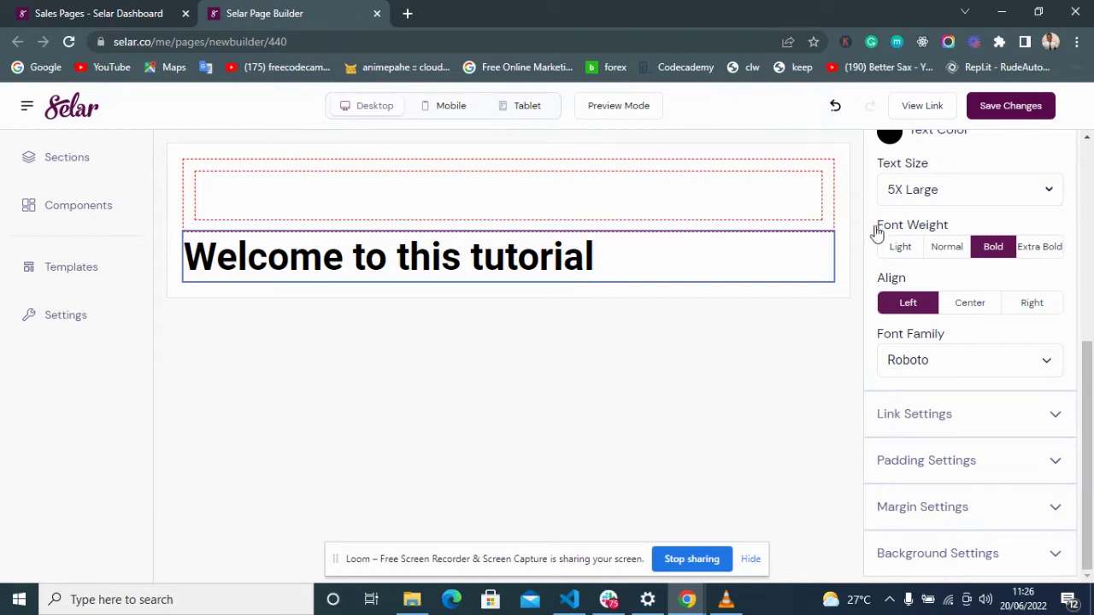
scroll(960, 219, up, 1)
scroll(960, 219, up, 3)
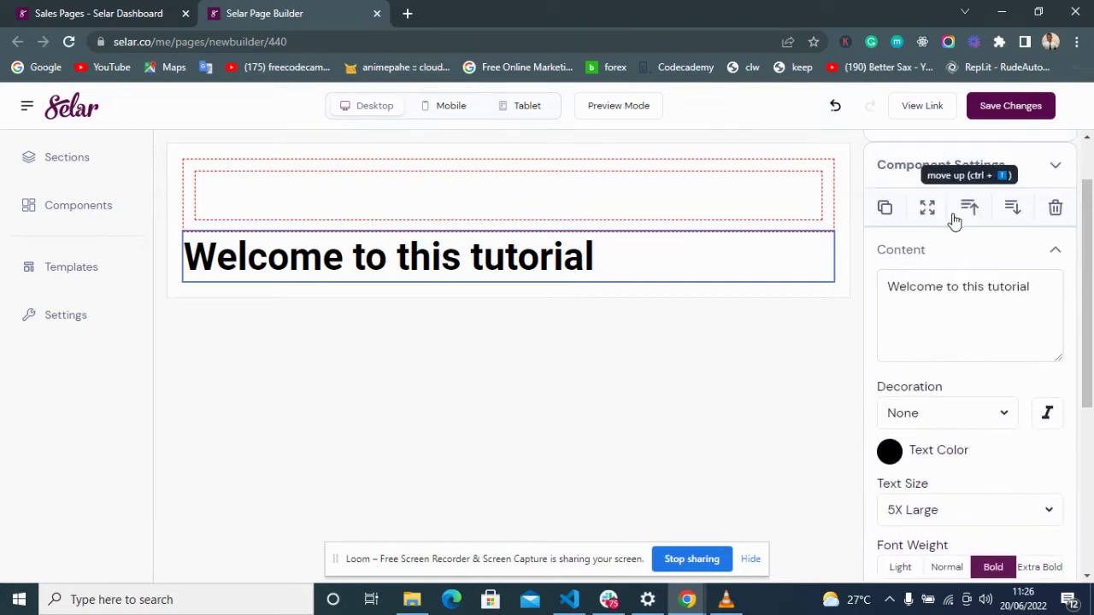
scroll(950, 282, down, 4)
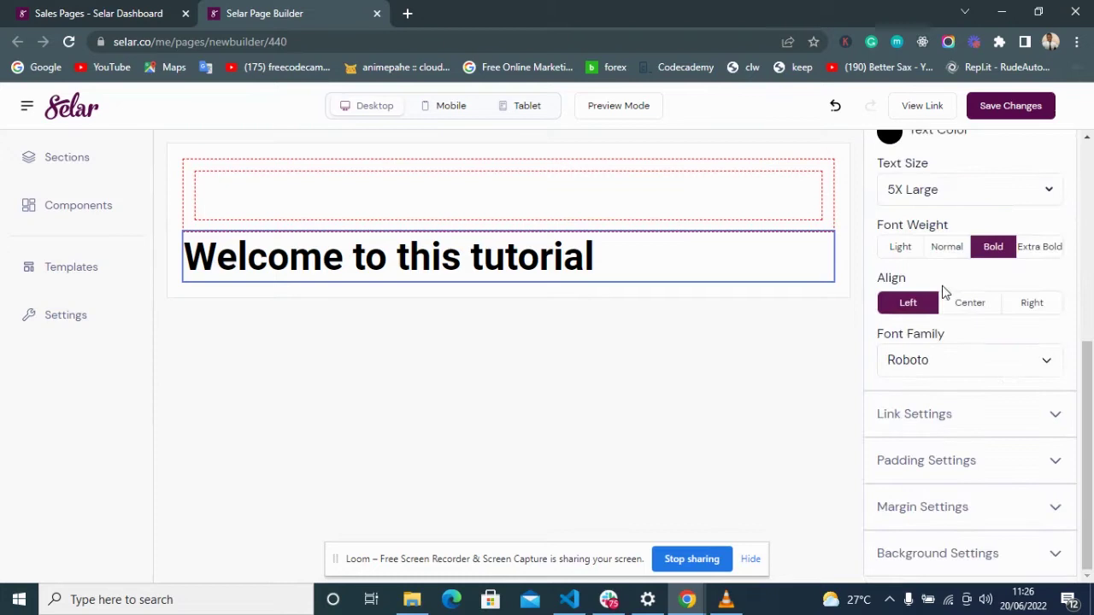
Step: Try the URL link type for the paragraph, set the link type to Another Page, and collapse the link settings
click(923, 414)
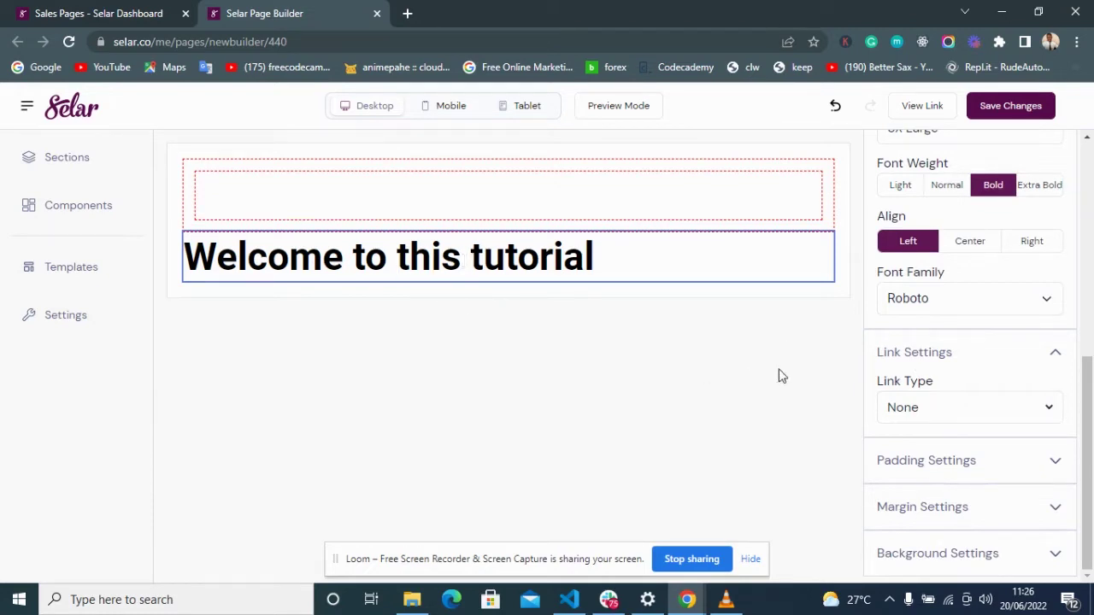
click(923, 413)
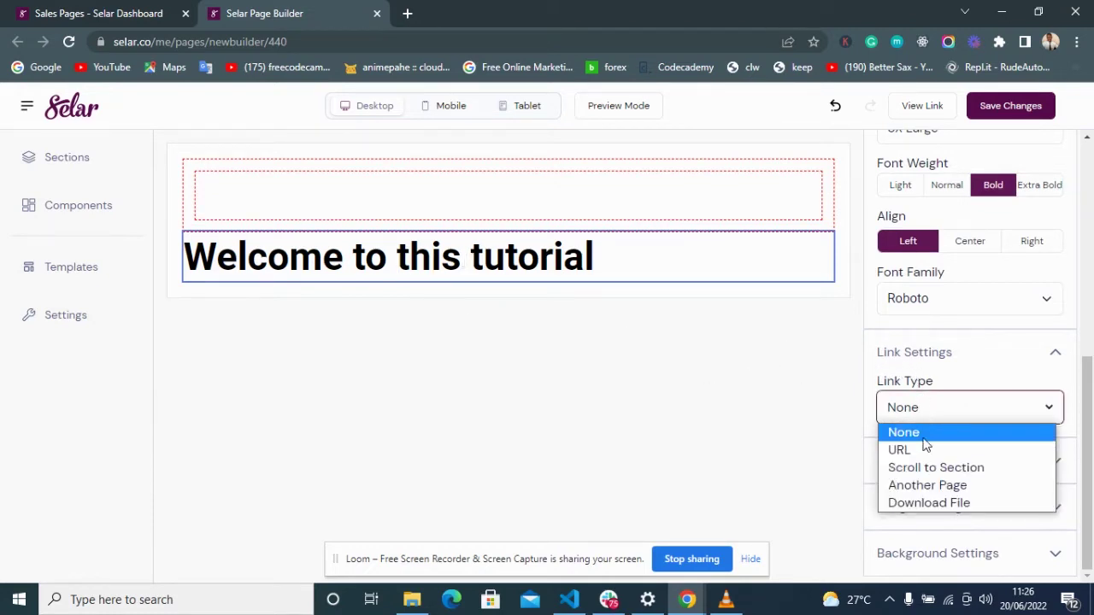
click(911, 453)
click(926, 476)
click(923, 414)
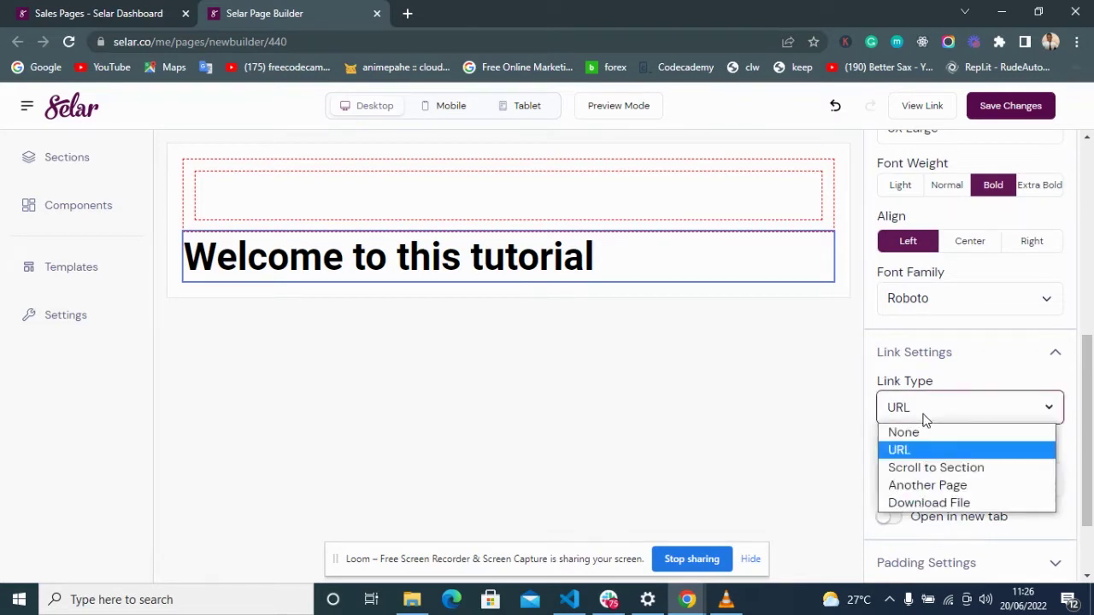
click(930, 487)
click(941, 414)
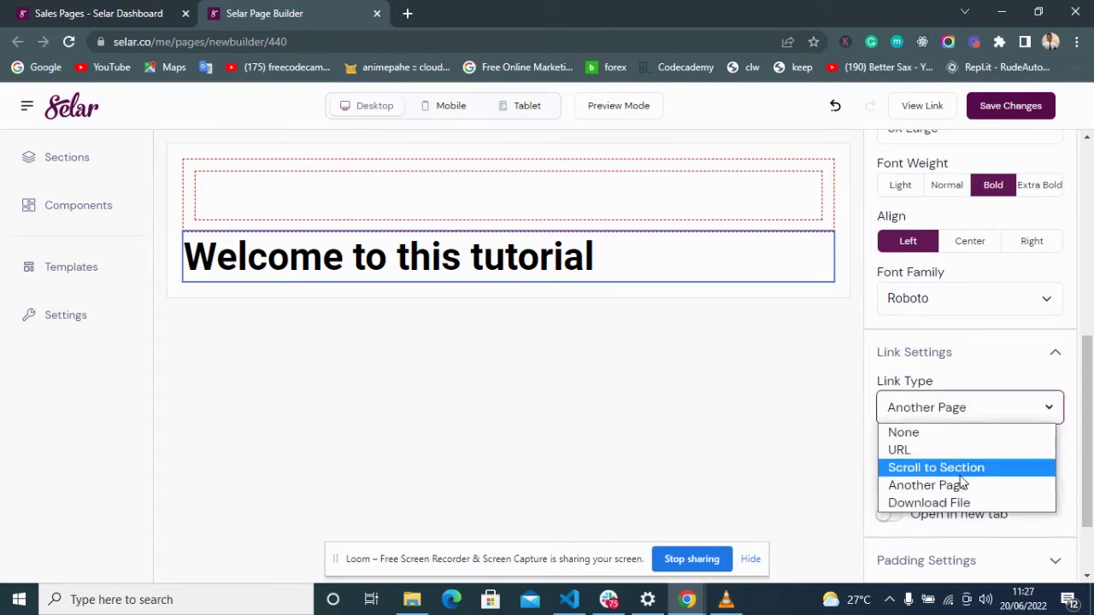
click(991, 372)
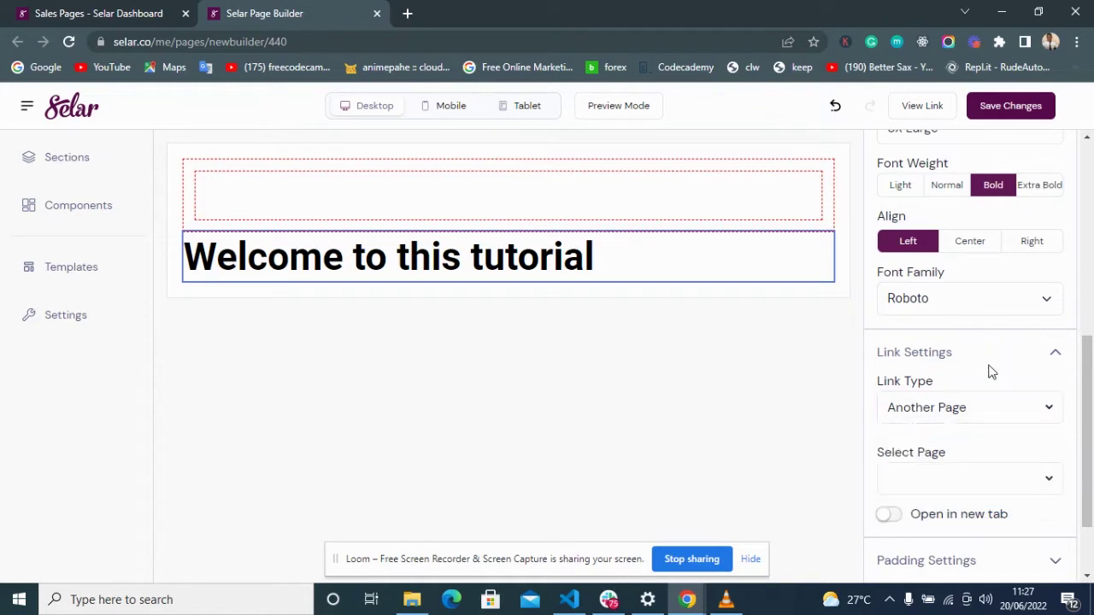
click(951, 356)
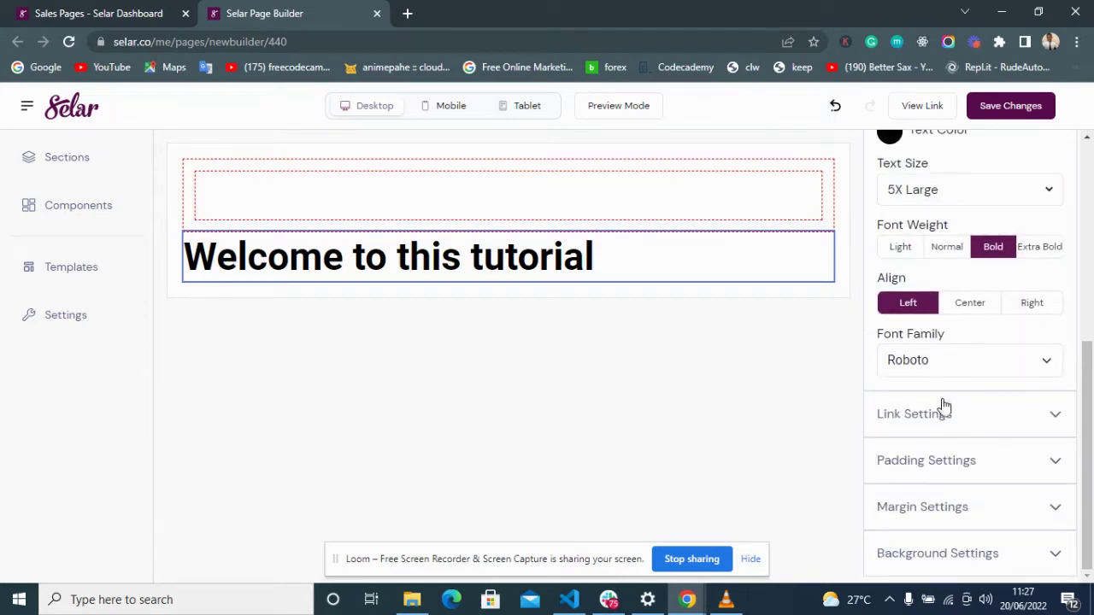
Step: Set the paragraph's padding to 25 at the top, 44 at the bottom, and 38 on both the left and right
click(930, 462)
scroll(930, 465, down, 2)
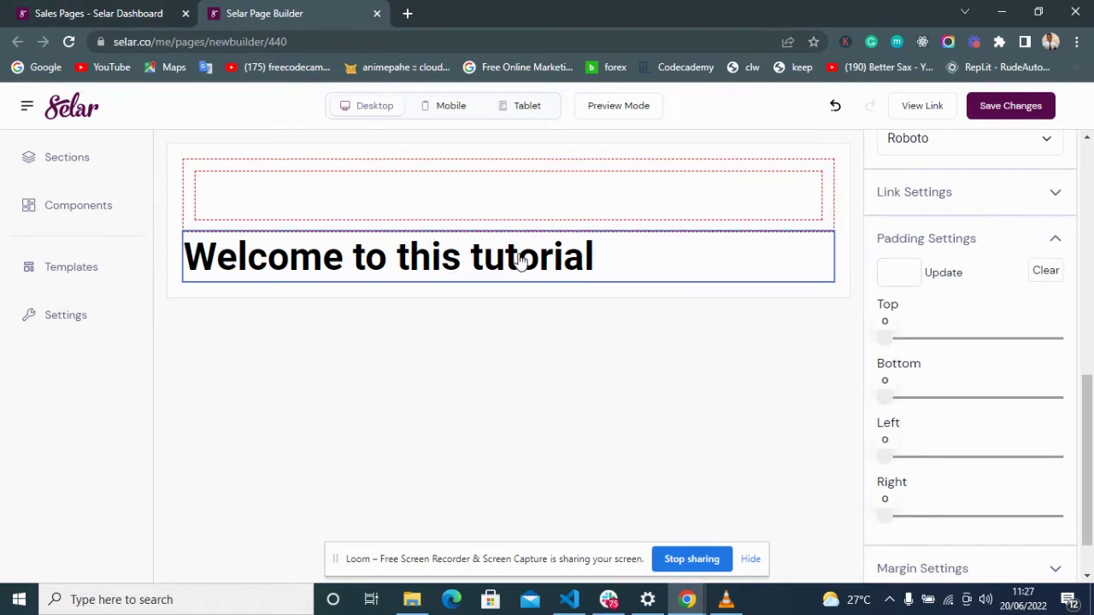
drag(881, 342, 929, 340)
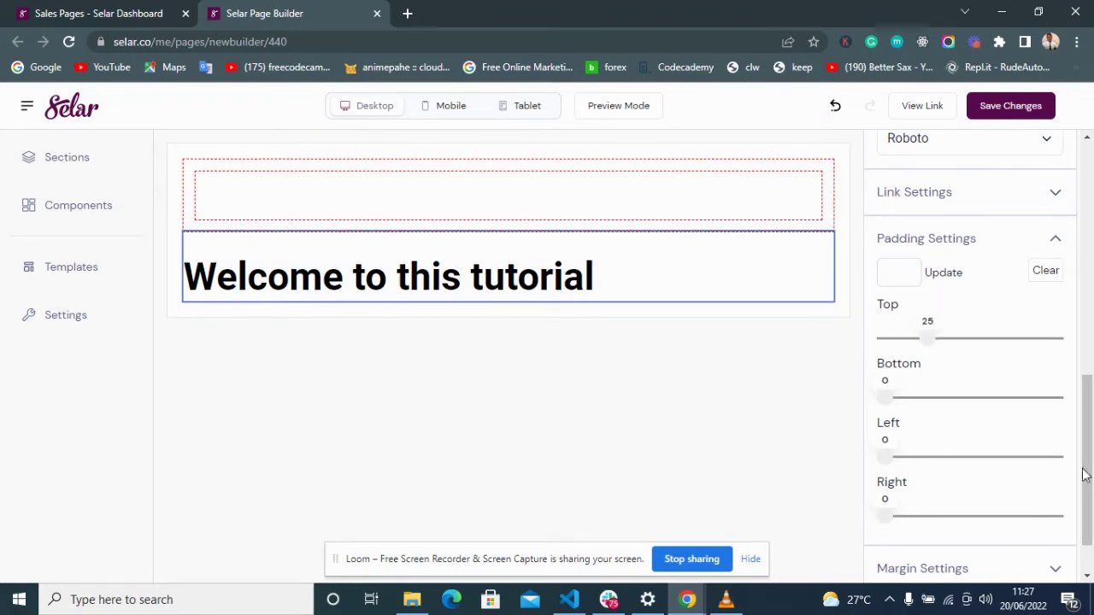
drag(884, 399, 962, 398)
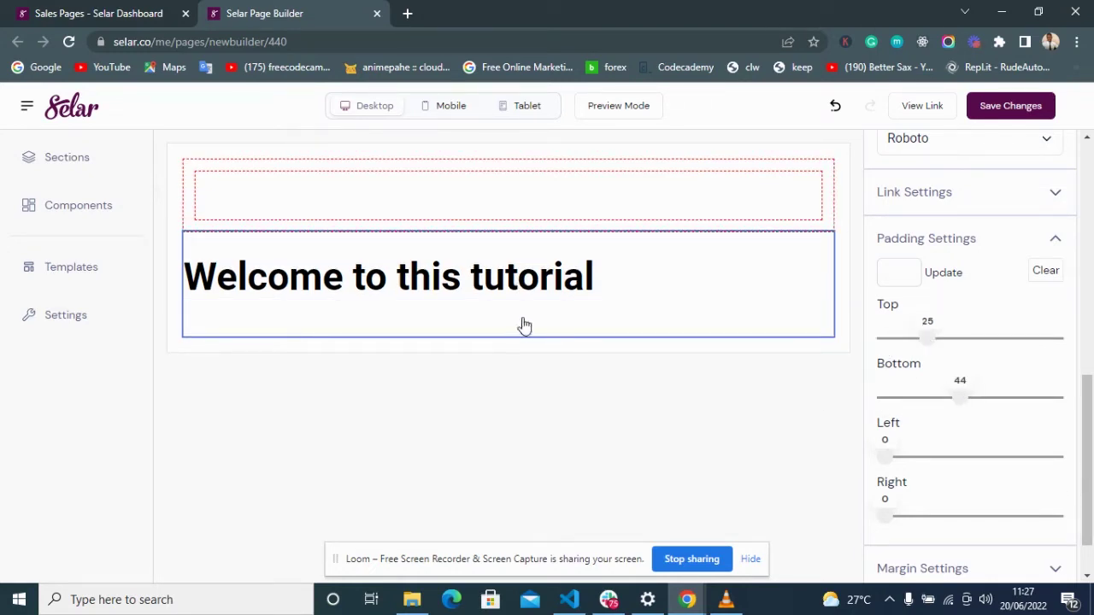
drag(886, 457, 947, 454)
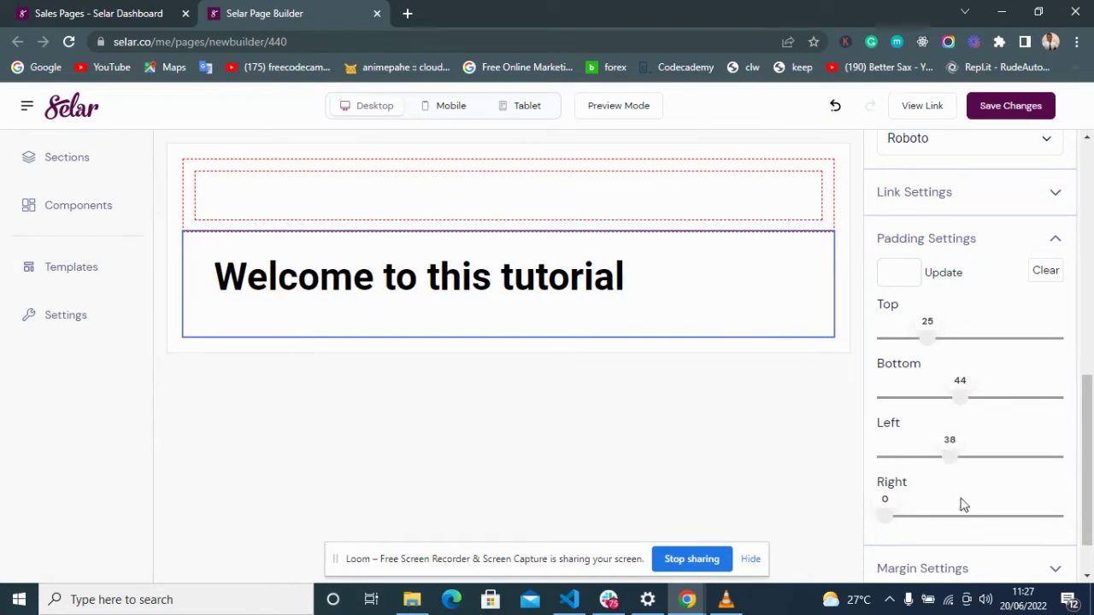
drag(882, 519, 949, 520)
Step: Reset the paragraph's top, bottom, left and right padding to 0 and collapse the padding settings
drag(947, 456, 881, 469)
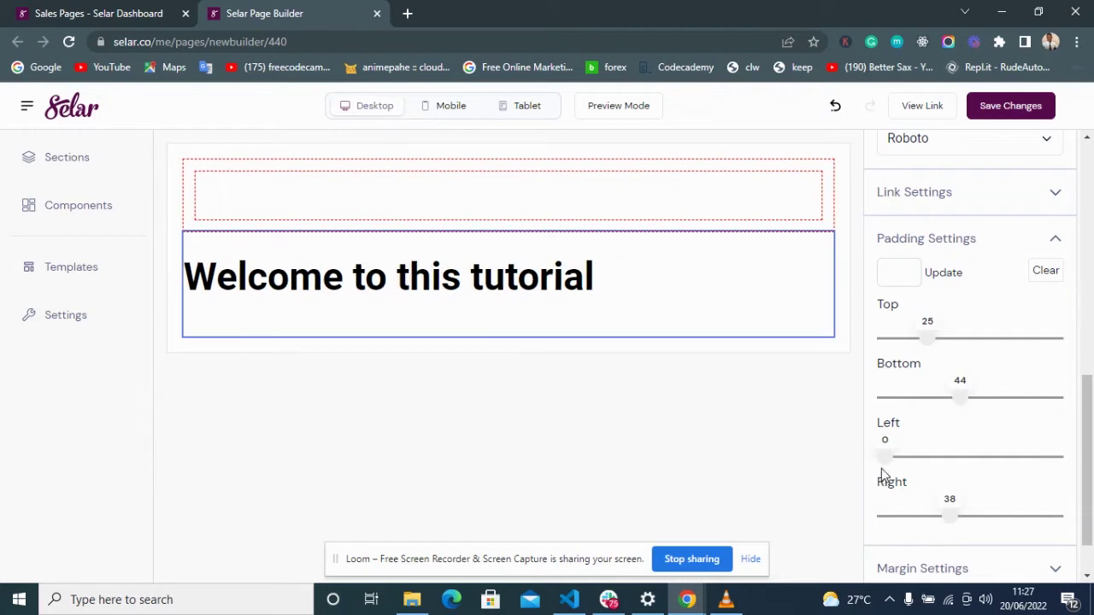
drag(935, 404, 880, 398)
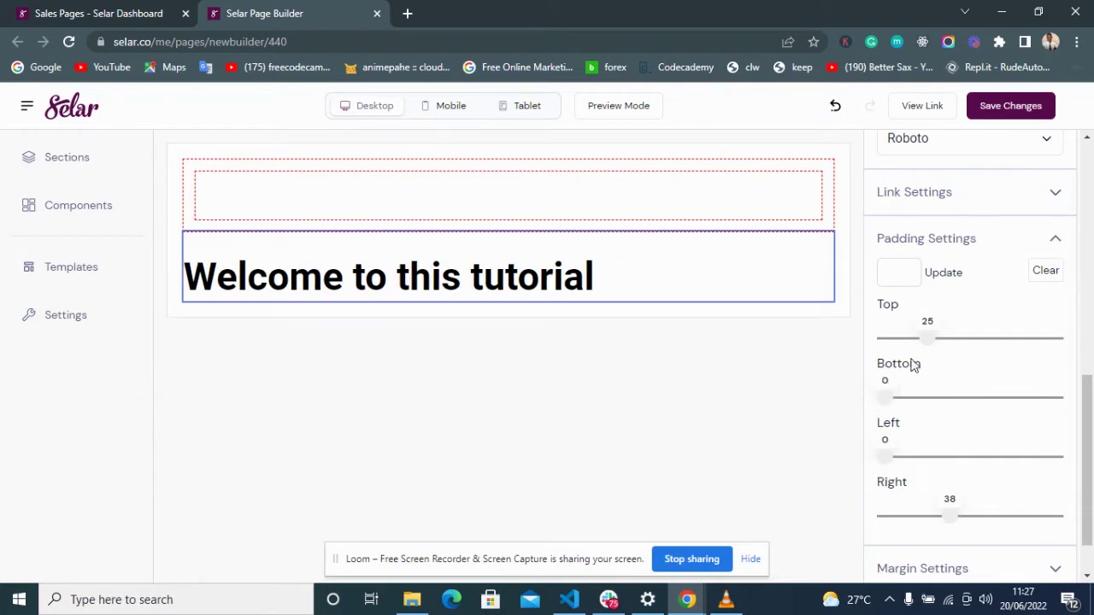
drag(925, 340, 880, 338)
drag(945, 518, 882, 517)
scroll(919, 427, down, 2)
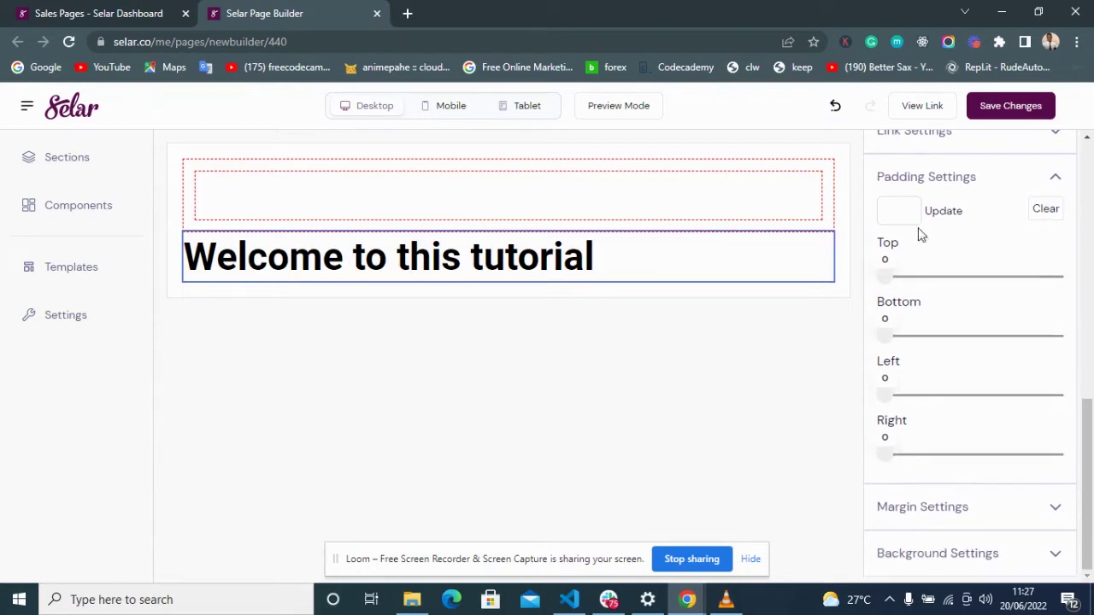
click(928, 179)
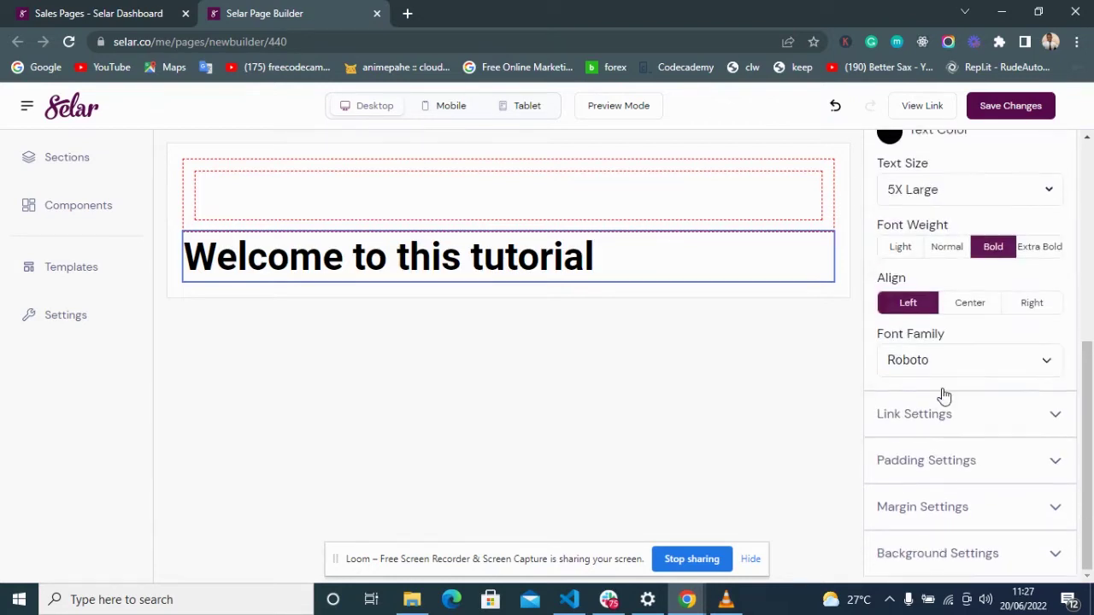
Step: Set the paragraph's margins to 21 at the top, 15 at the bottom and 52 on the left
click(933, 508)
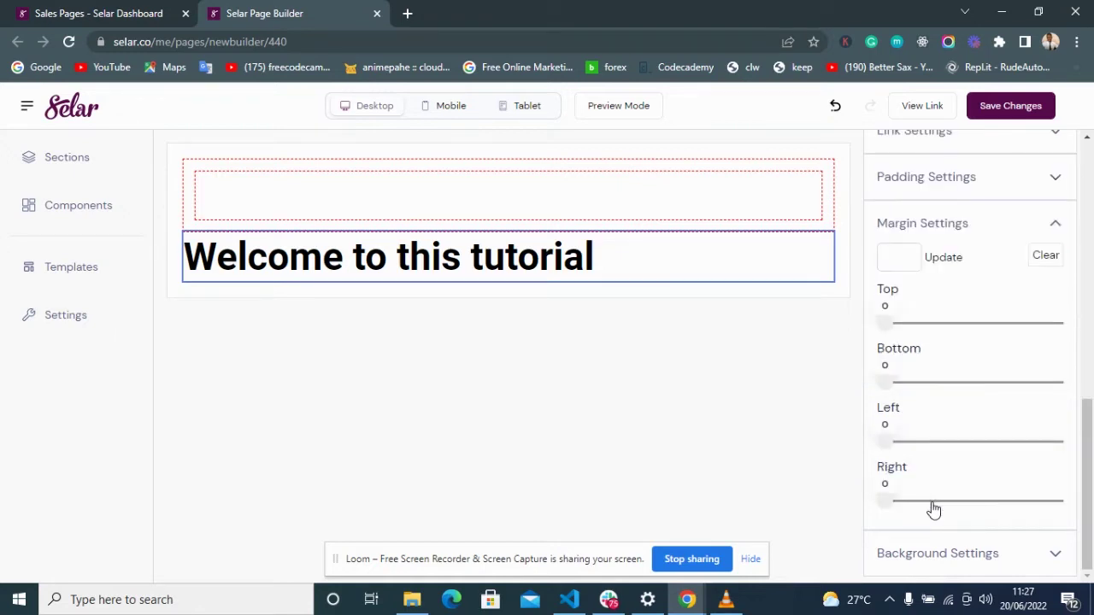
drag(886, 325, 921, 325)
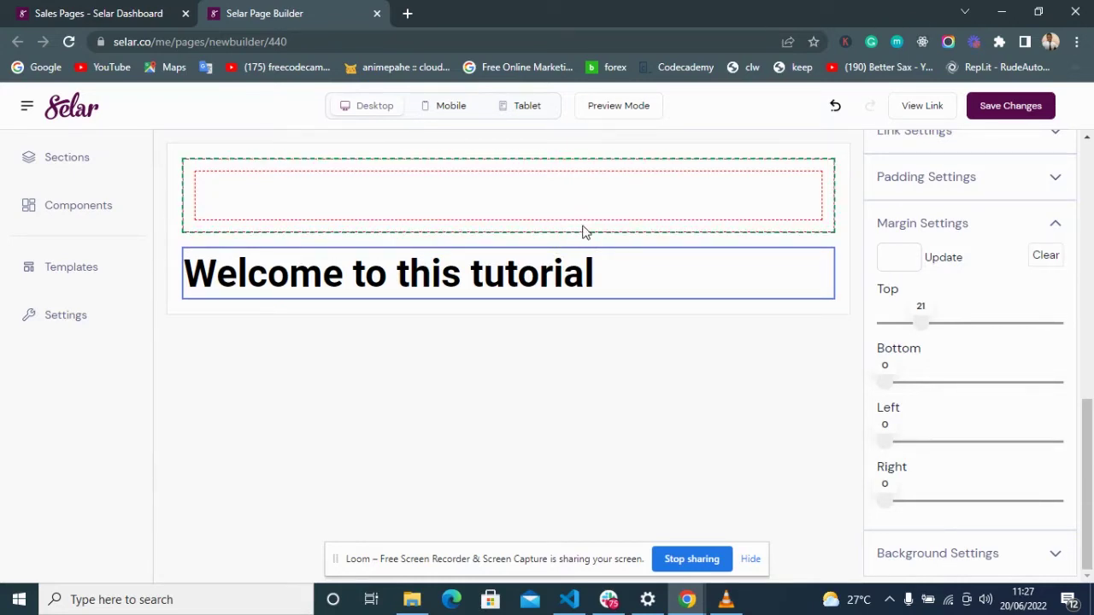
drag(881, 386, 910, 382)
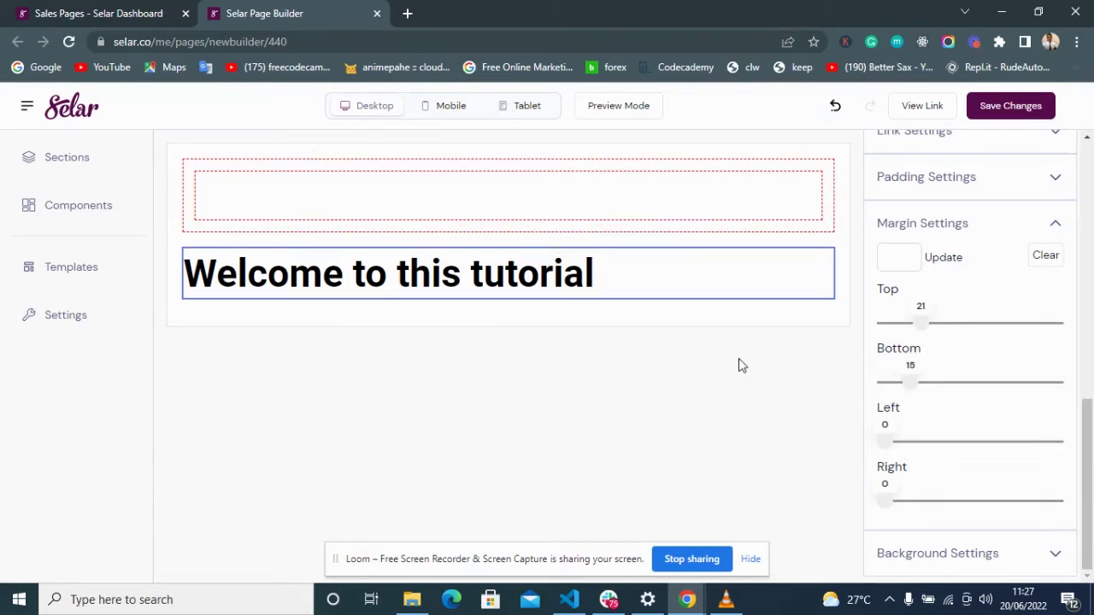
drag(889, 443, 976, 441)
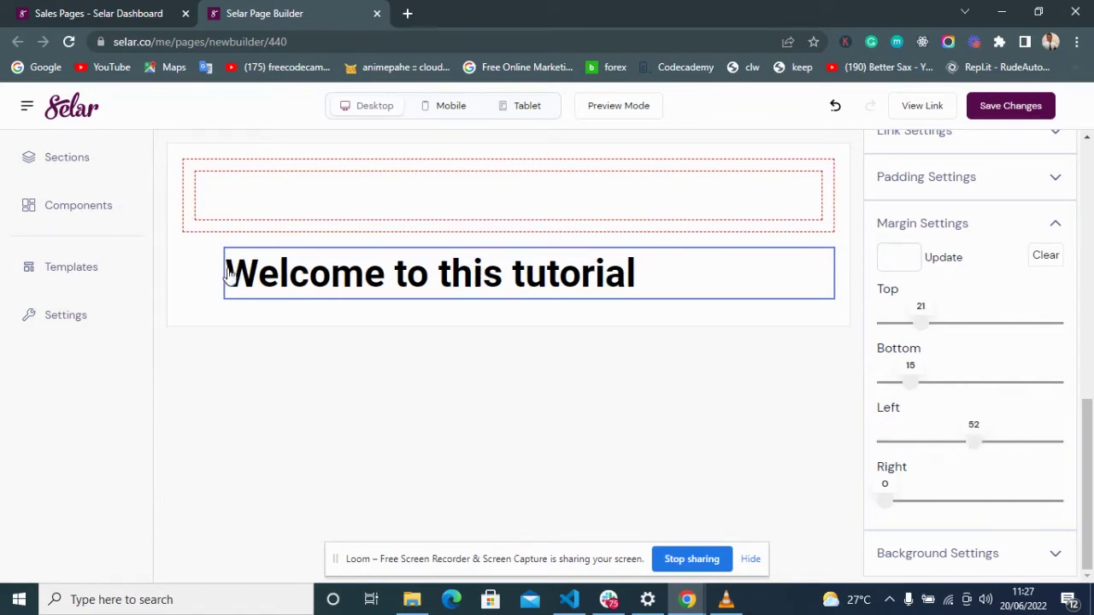
Step: Set the paragraph's right margin to 32 and collapse the margin settings
drag(884, 512, 940, 505)
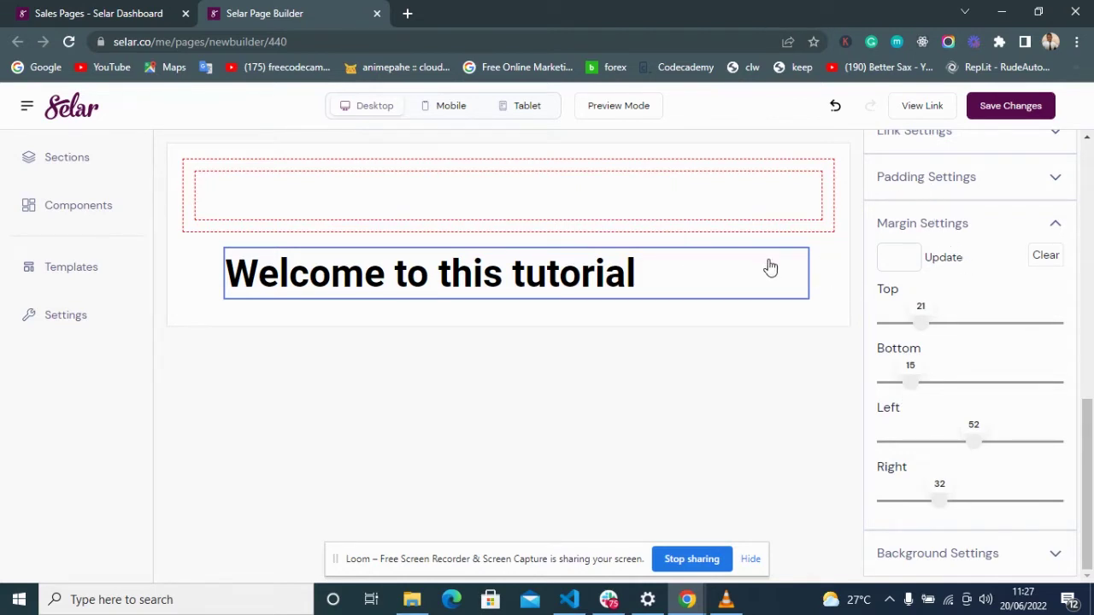
click(921, 224)
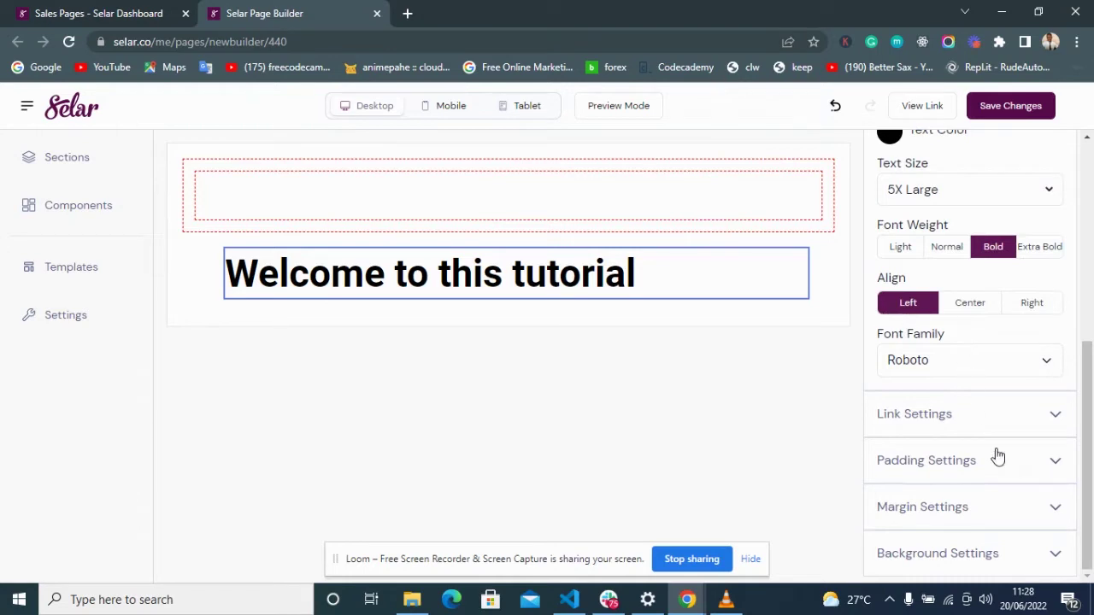
Step: Try purple and blue backgrounds for the paragraph and set its background color to light green
click(956, 553)
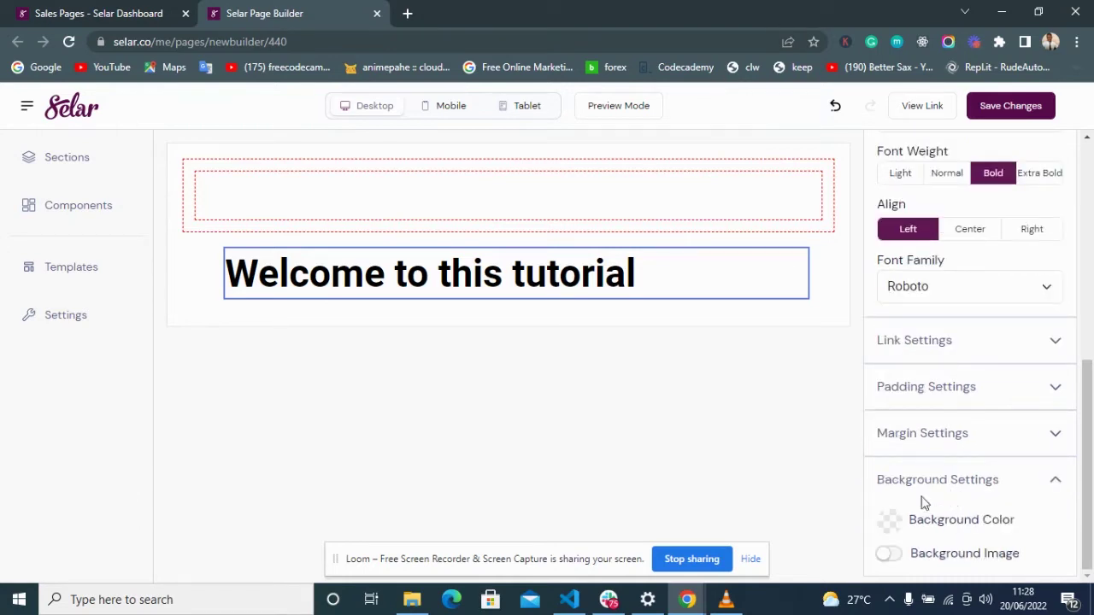
click(891, 525)
click(936, 409)
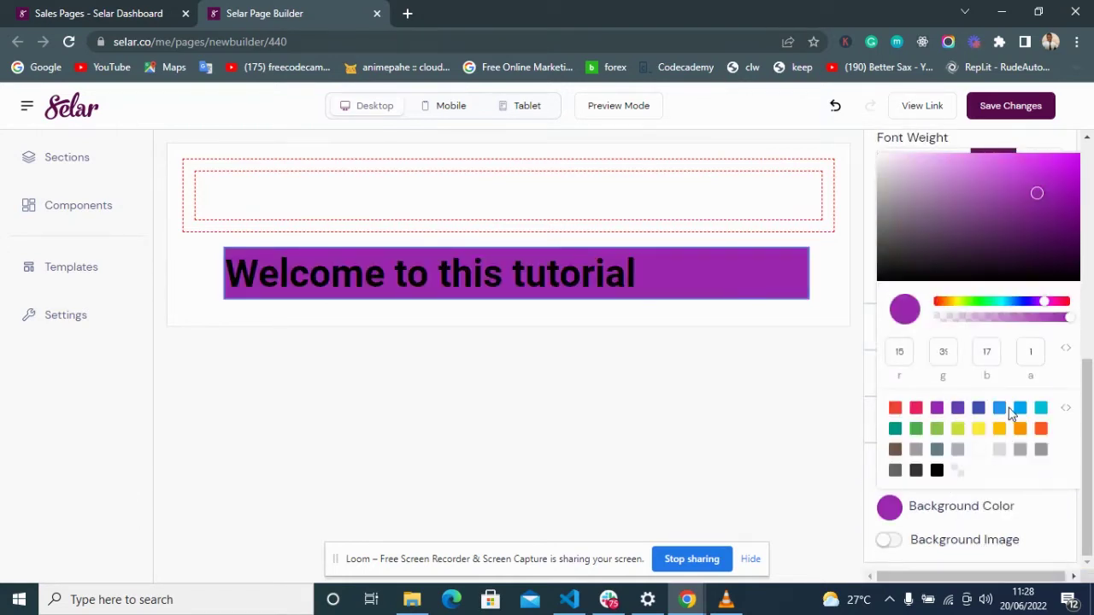
click(999, 410)
click(937, 428)
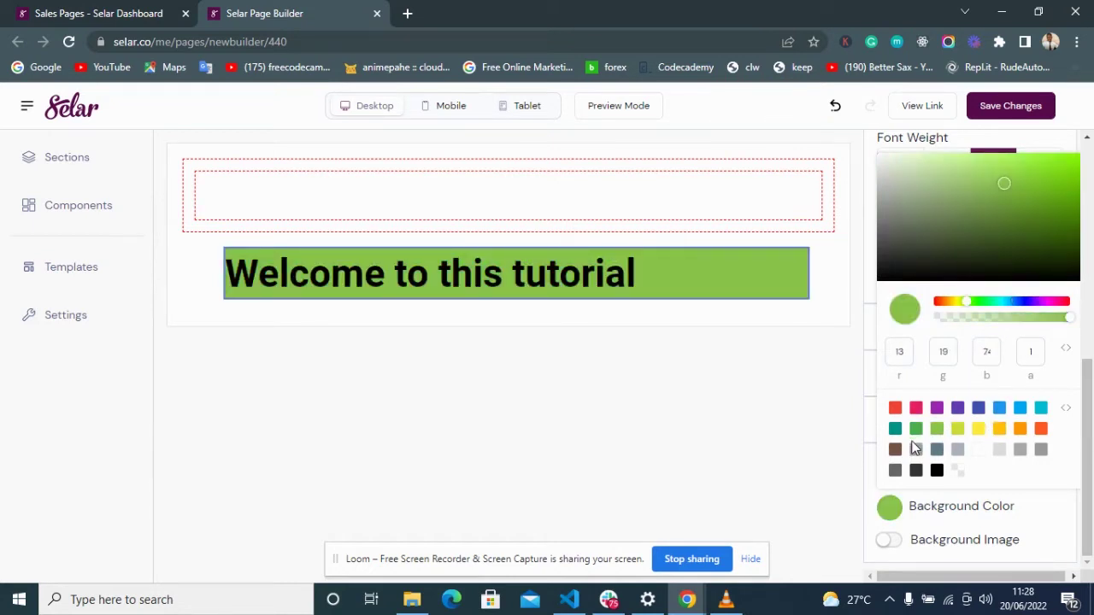
click(893, 521)
Step: Try n-a-1646825692.png from the media library as the paragraph's background image and switch the background image off again
click(889, 552)
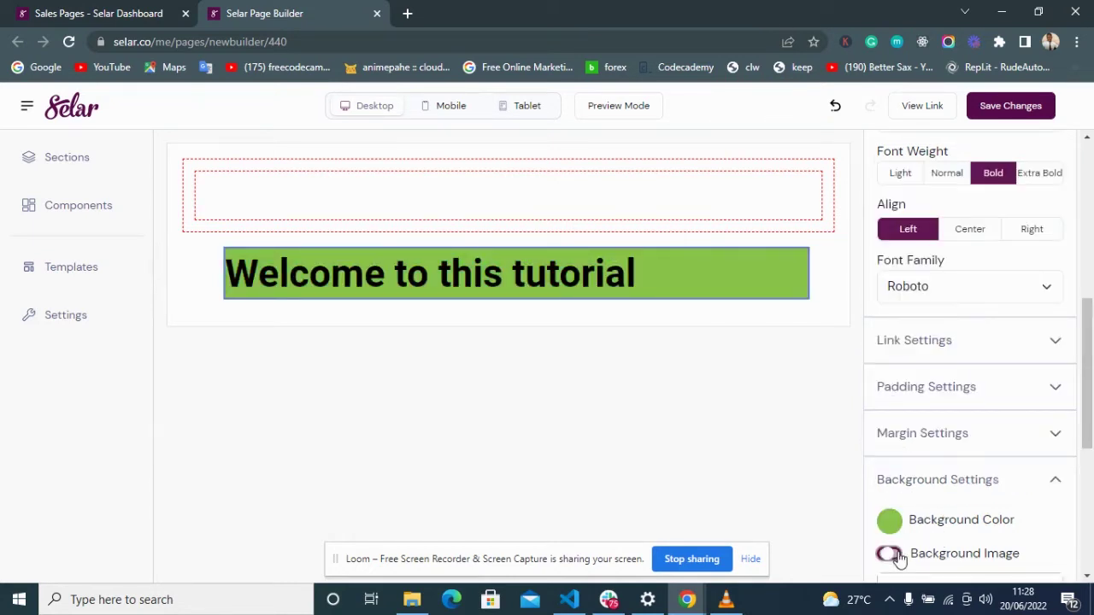
scroll(948, 507, down, 4)
click(964, 361)
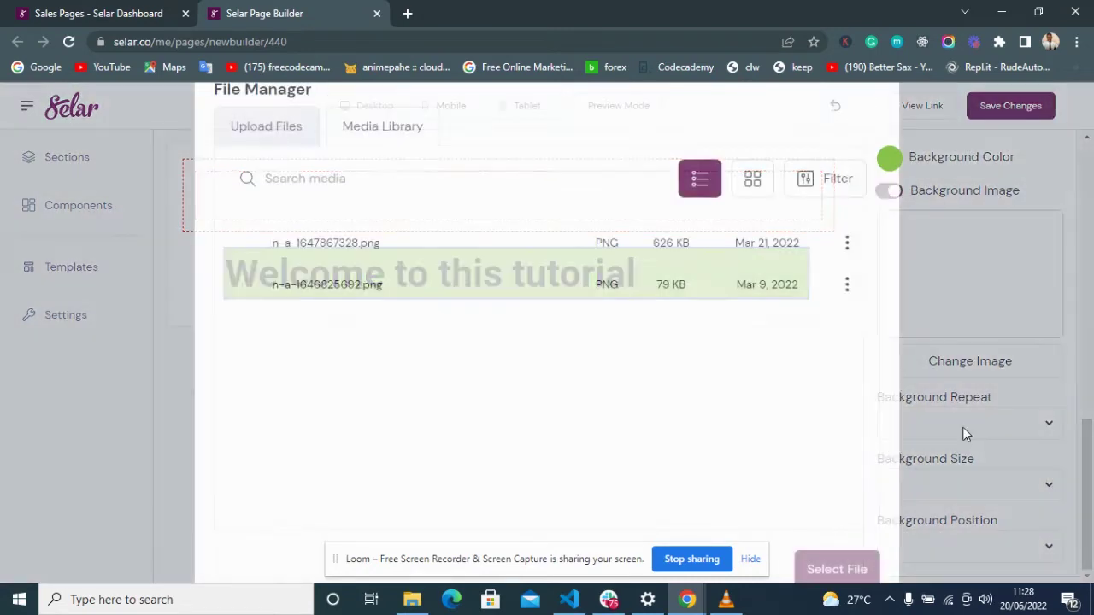
click(671, 283)
click(846, 569)
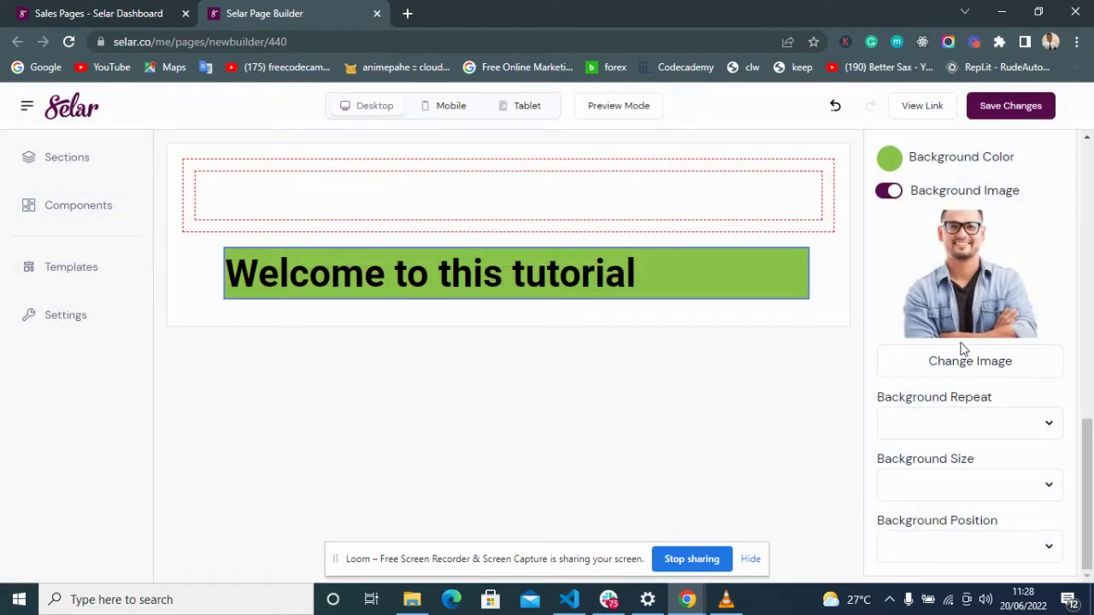
click(889, 191)
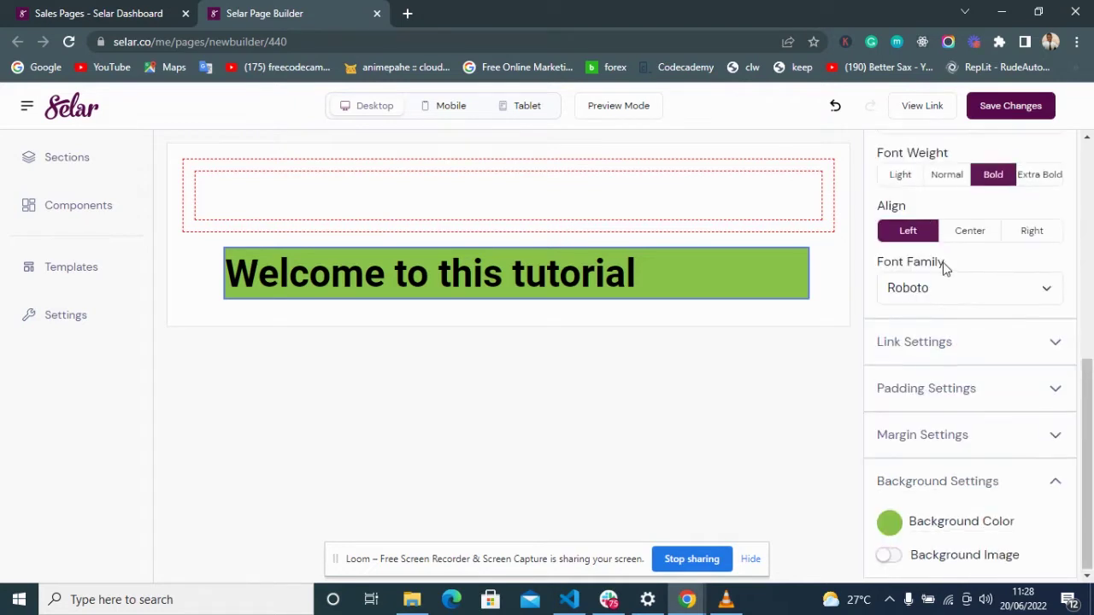
scroll(943, 269, up, 5)
scroll(942, 269, up, 1)
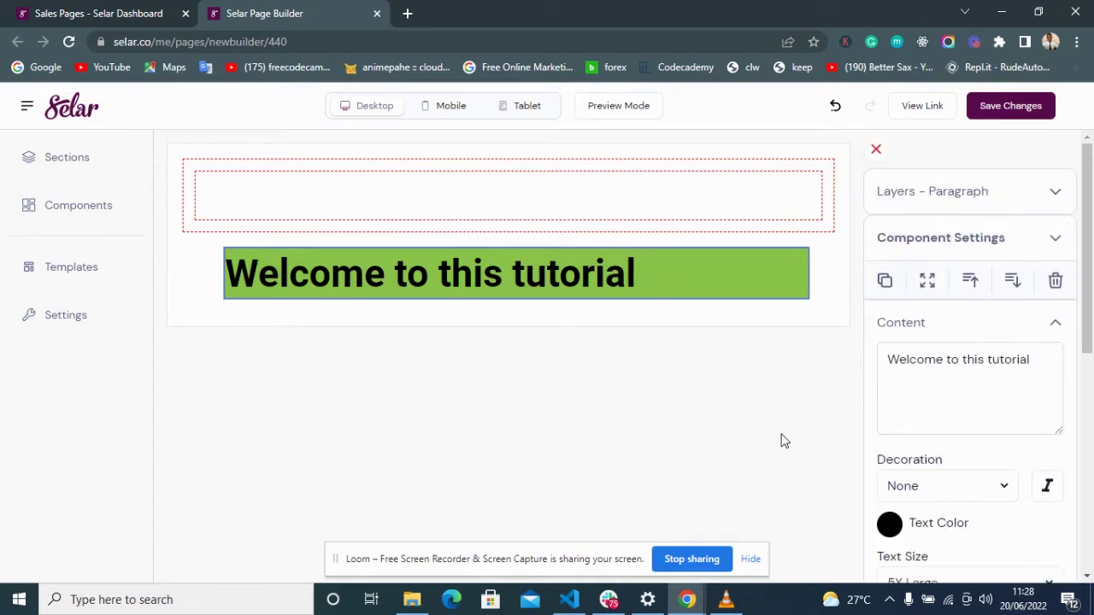
Step: Add a Row from the container components directly below the welcome paragraph
click(91, 205)
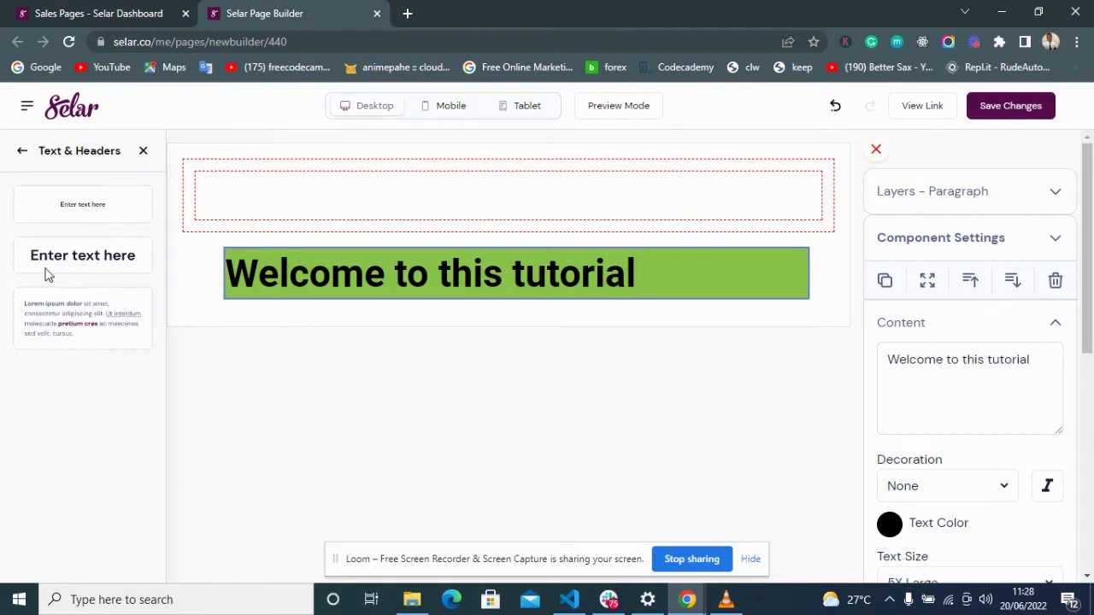
click(22, 150)
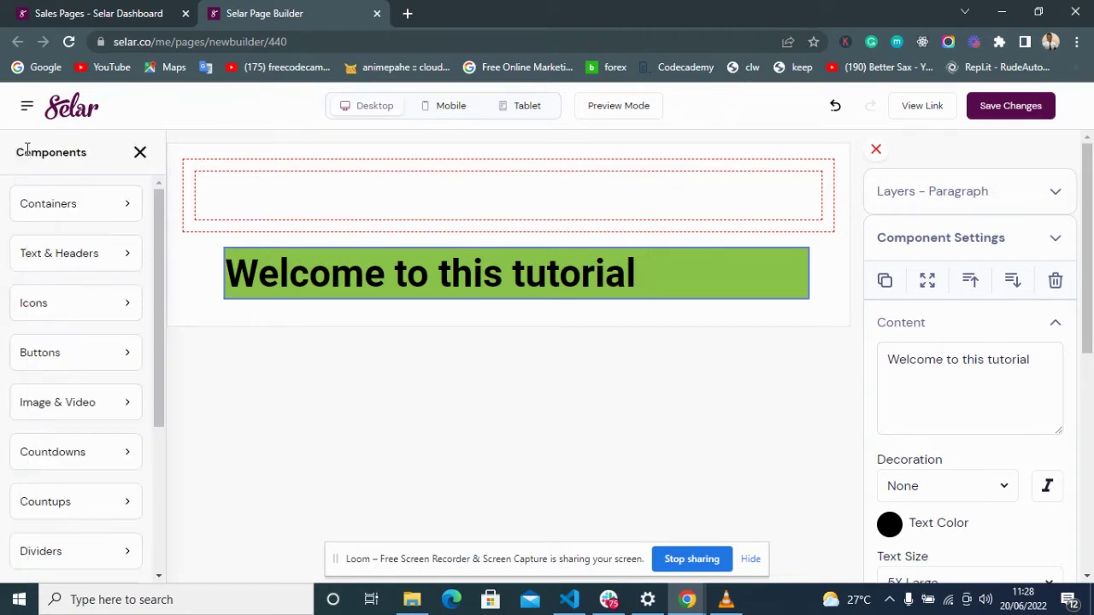
click(93, 213)
scroll(56, 312, down, 1)
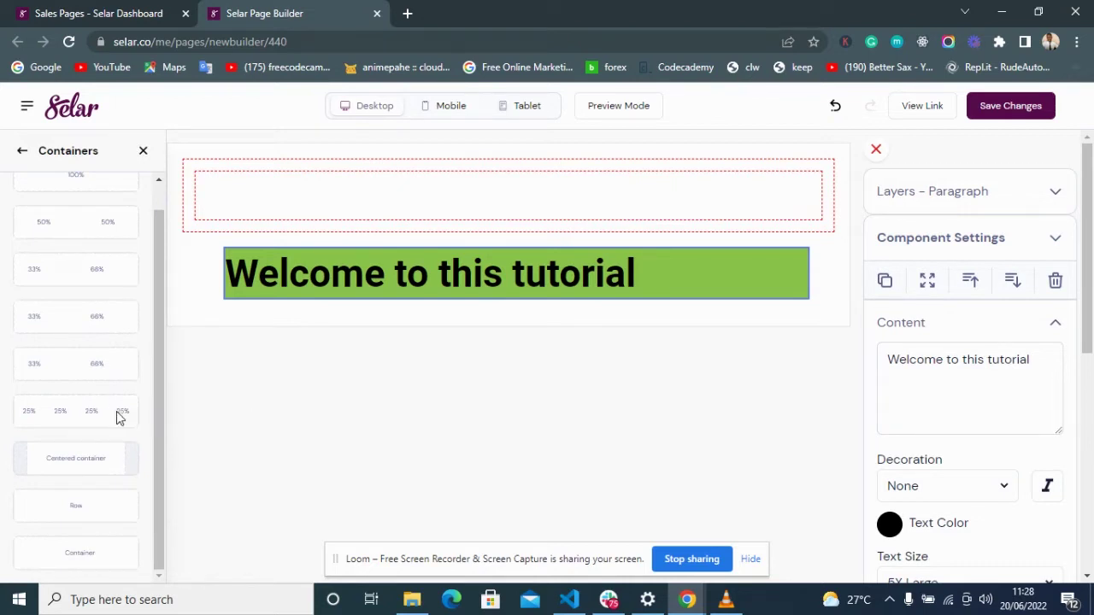
drag(40, 516, 392, 325)
Step: Add a Container component beneath the new row
click(77, 205)
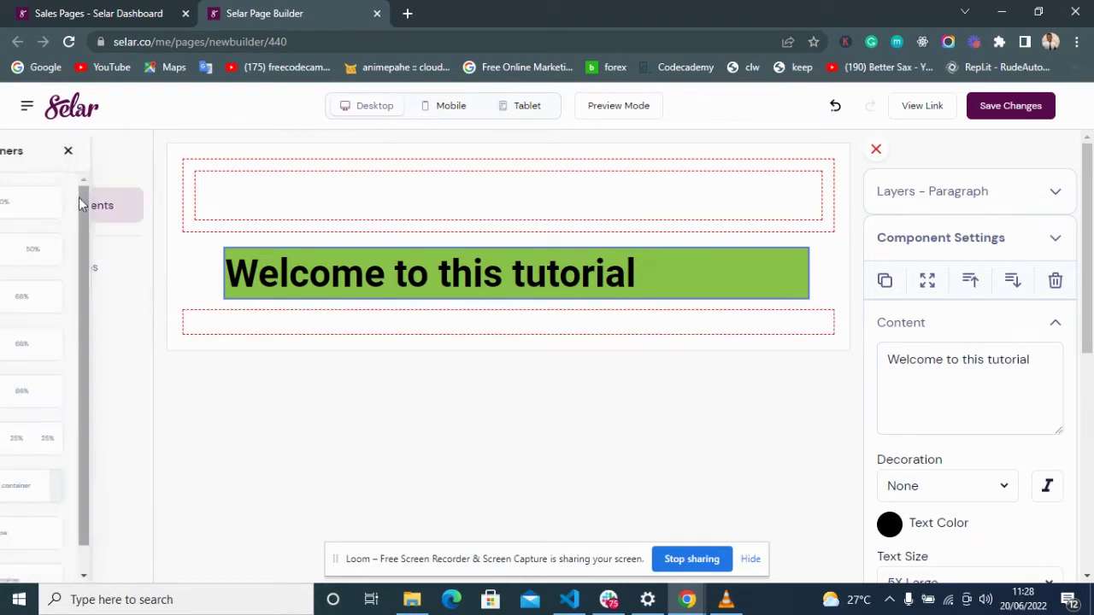
scroll(74, 553, down, 1)
drag(74, 556, 453, 357)
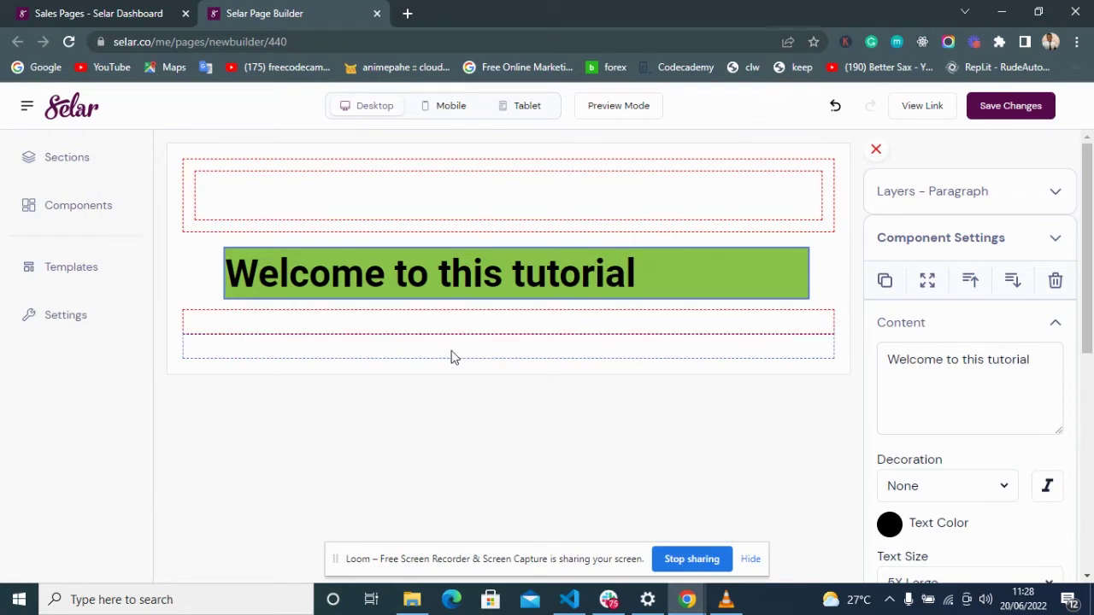
Step: Compare the component settings of the new row with those of the container beneath it
click(508, 330)
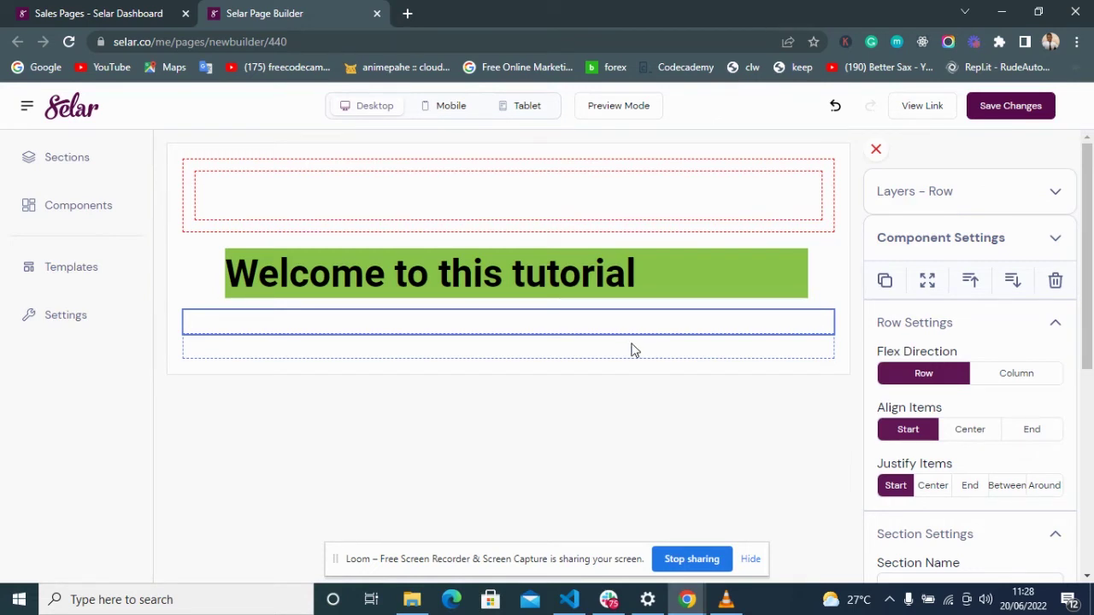
click(633, 350)
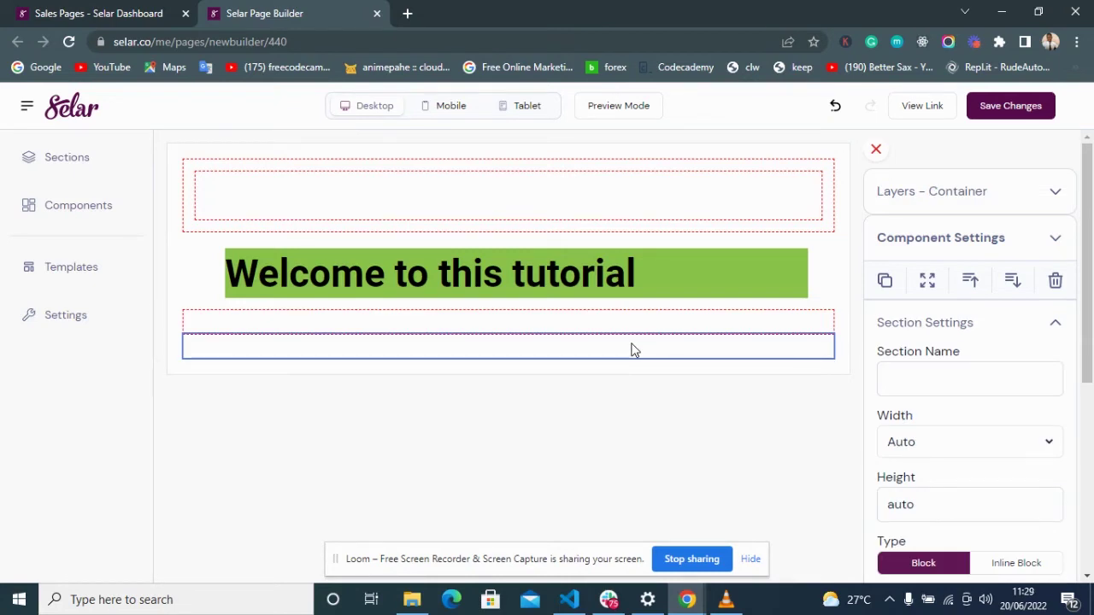
click(527, 325)
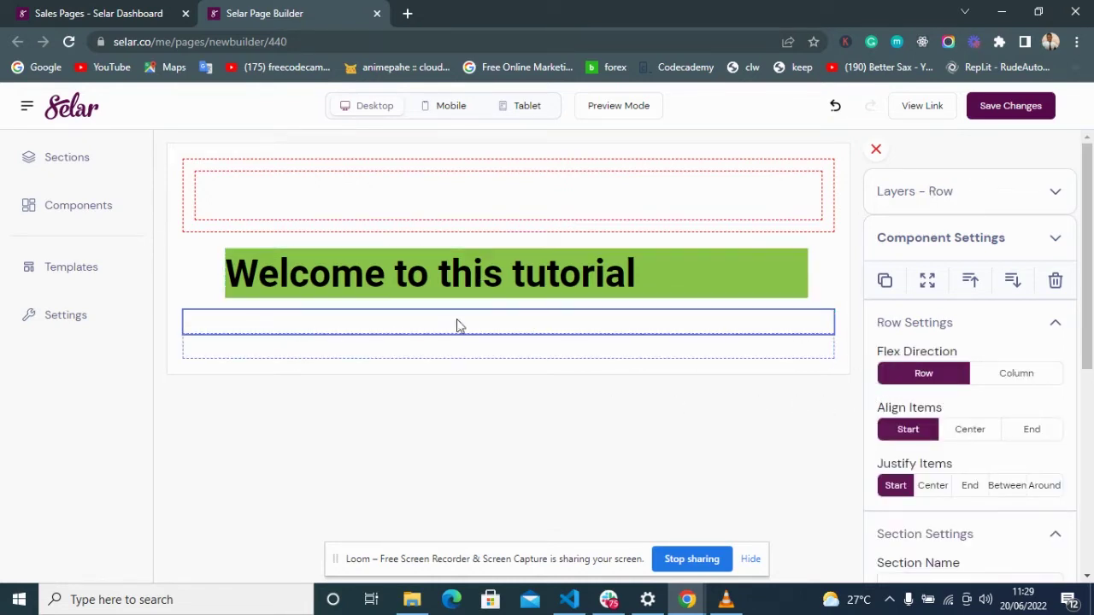
click(476, 357)
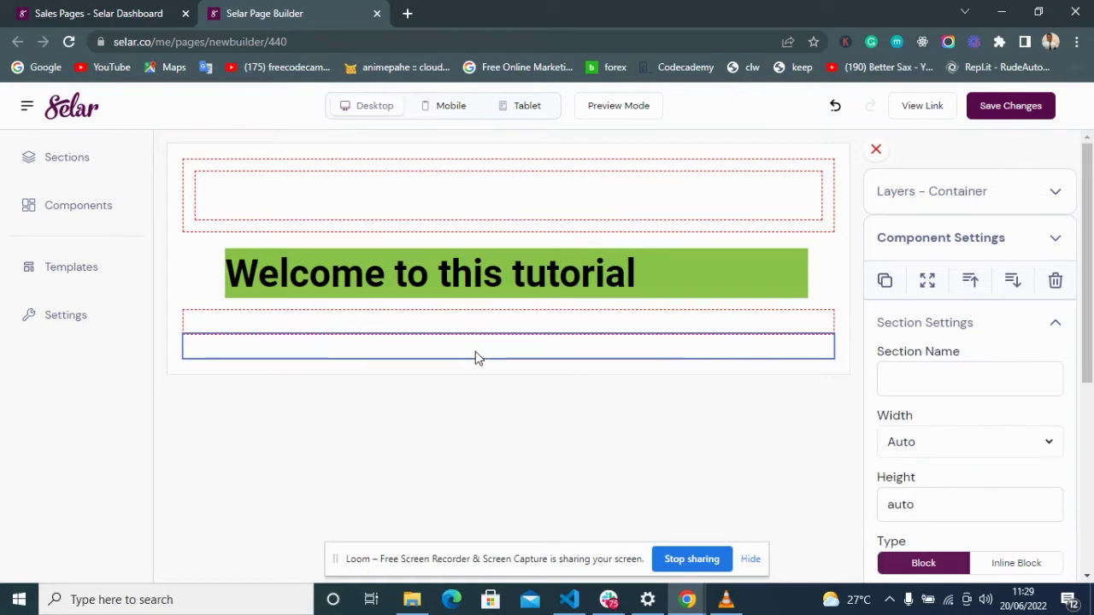
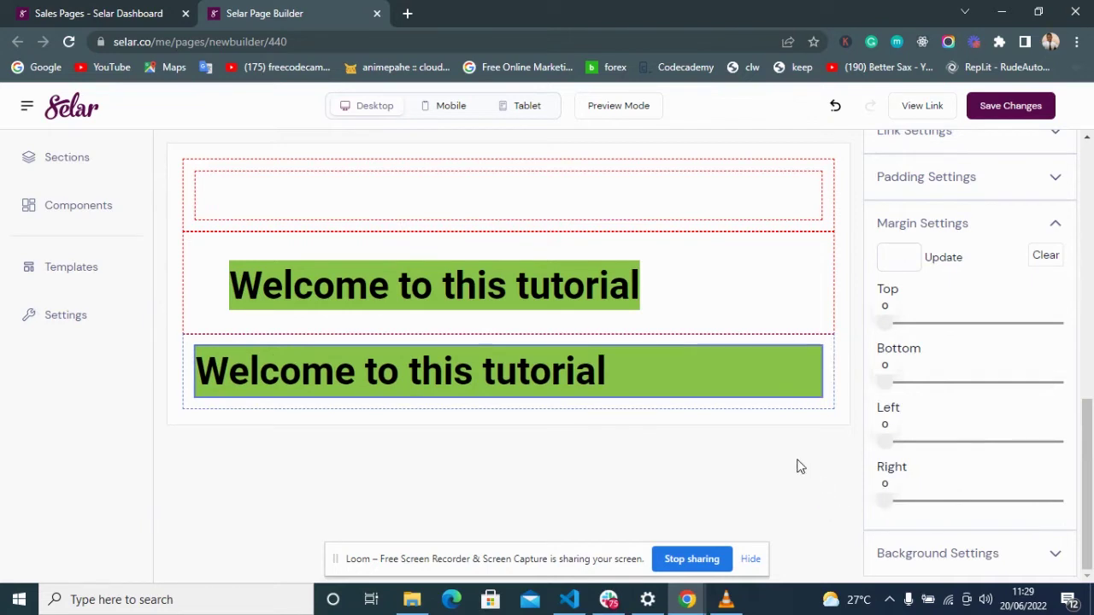
Step: Reset the left, right, bottom and top margins of the paragraph inside the row to 0
click(769, 307)
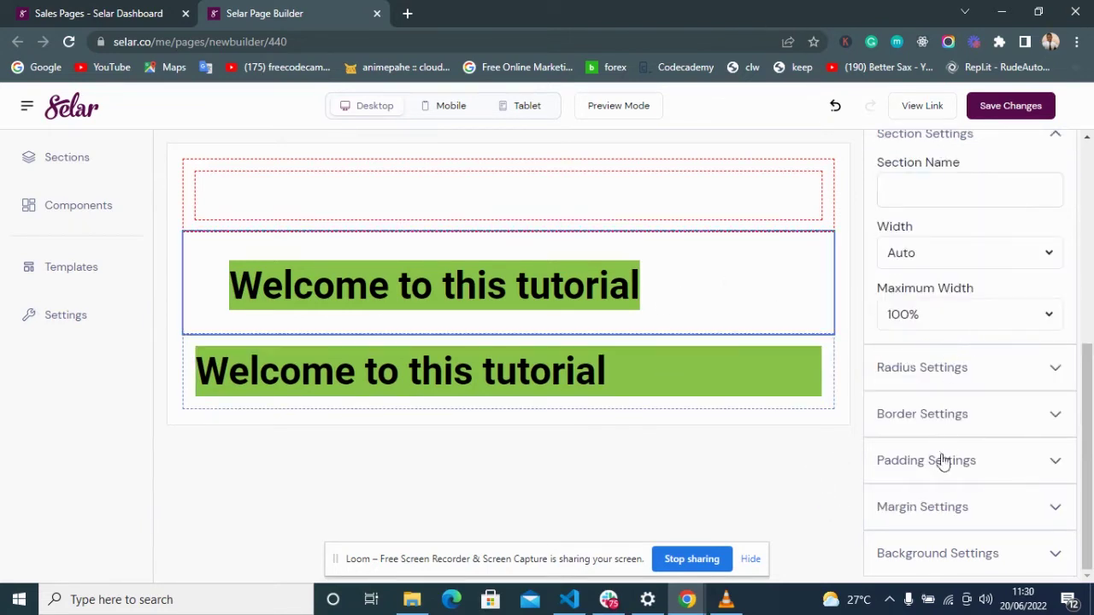
click(518, 285)
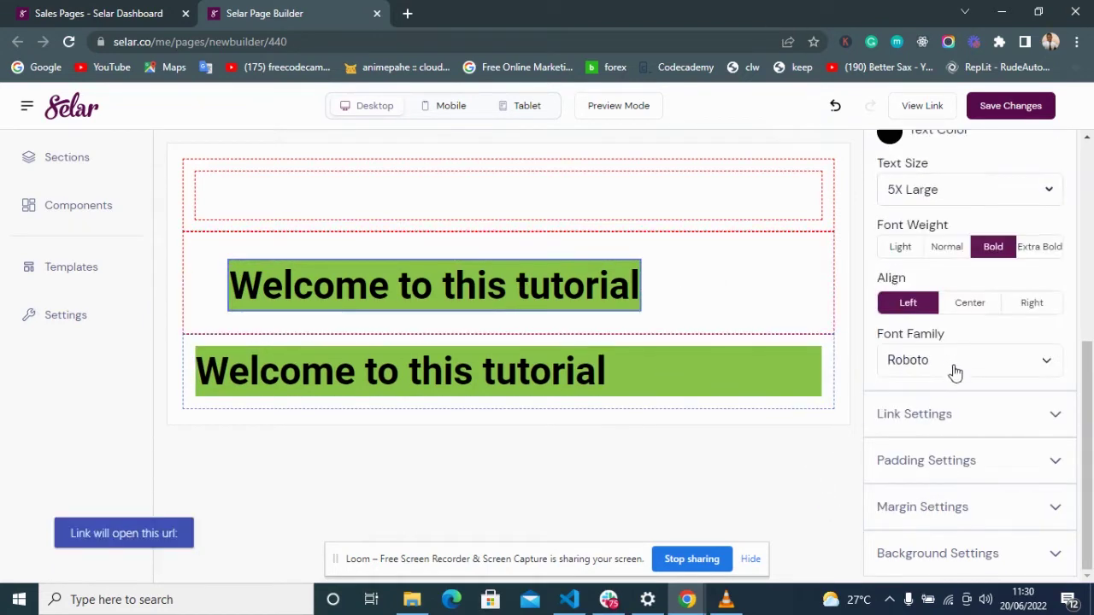
click(938, 504)
scroll(928, 444, down, 3)
drag(978, 450, 884, 441)
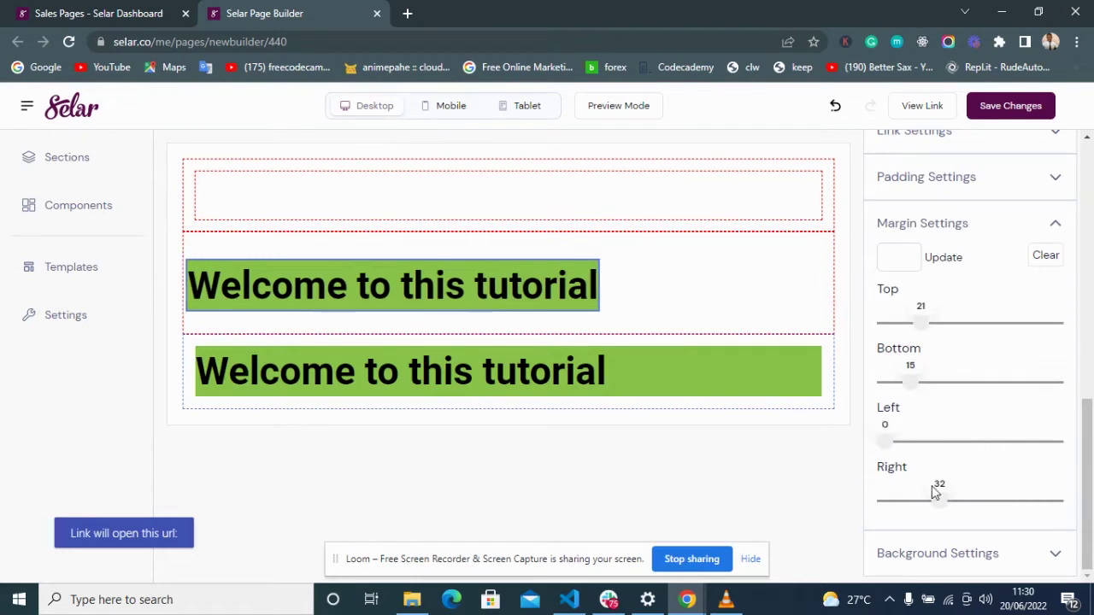
drag(937, 501, 884, 501)
drag(911, 389, 870, 354)
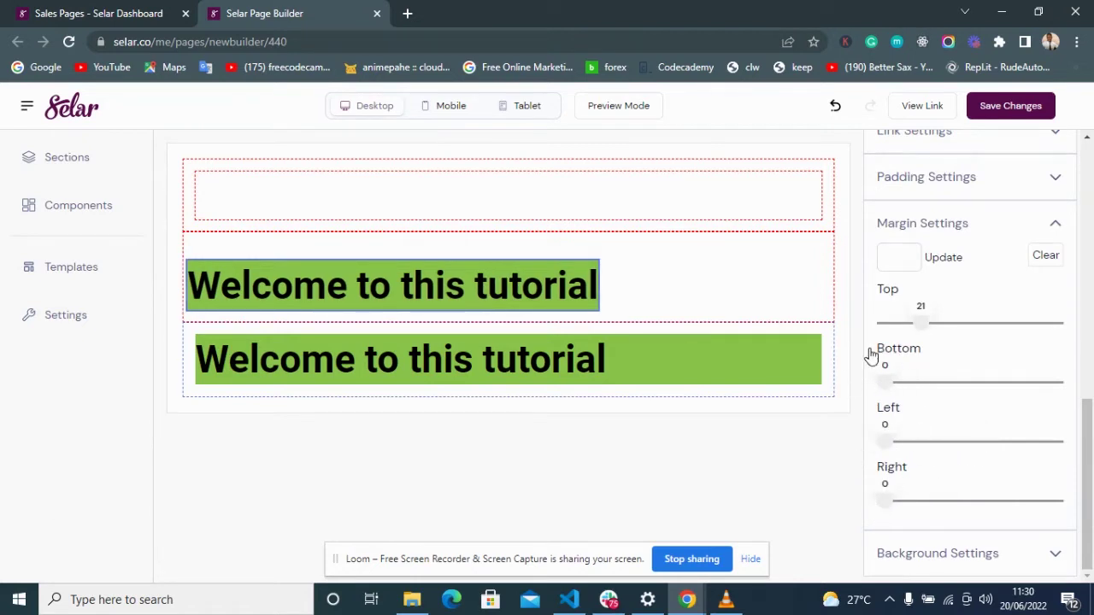
drag(924, 333, 860, 342)
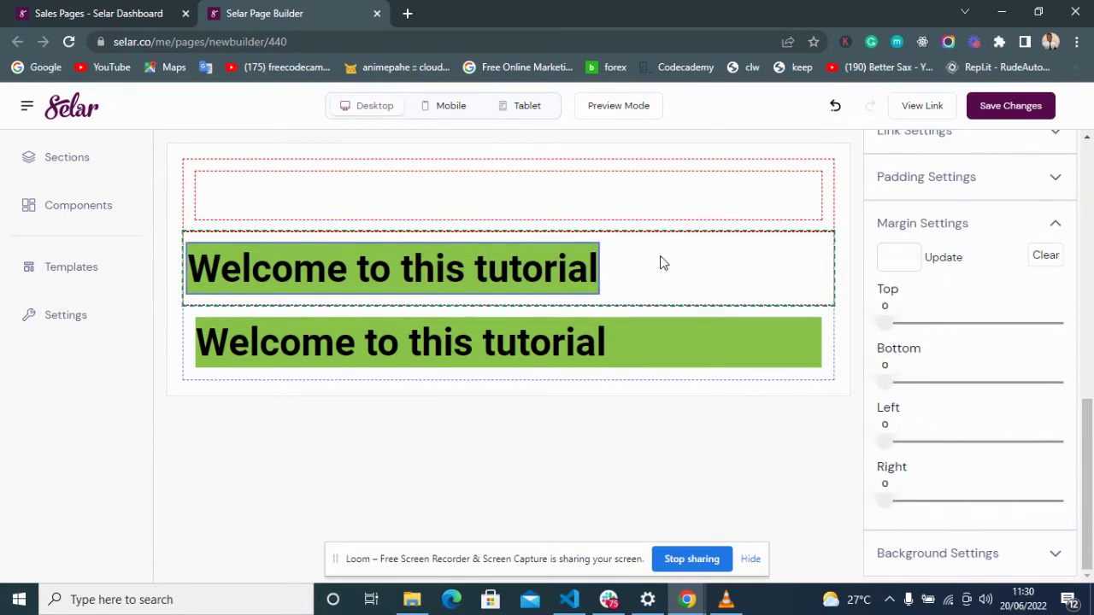
Step: Try End justification for the items in the row and set Justify Items to Center
click(604, 270)
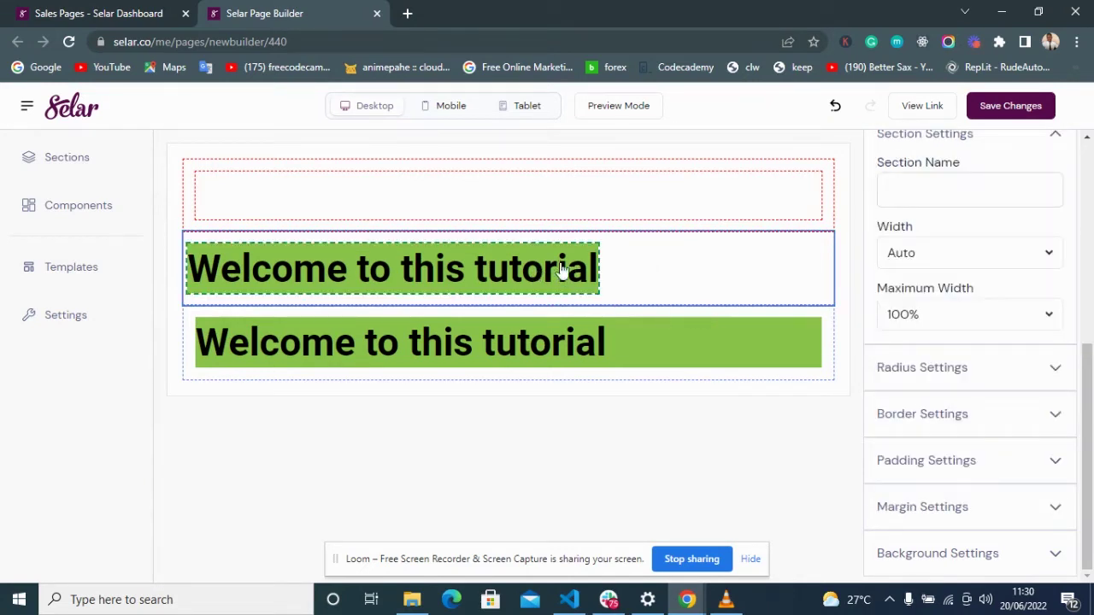
click(584, 267)
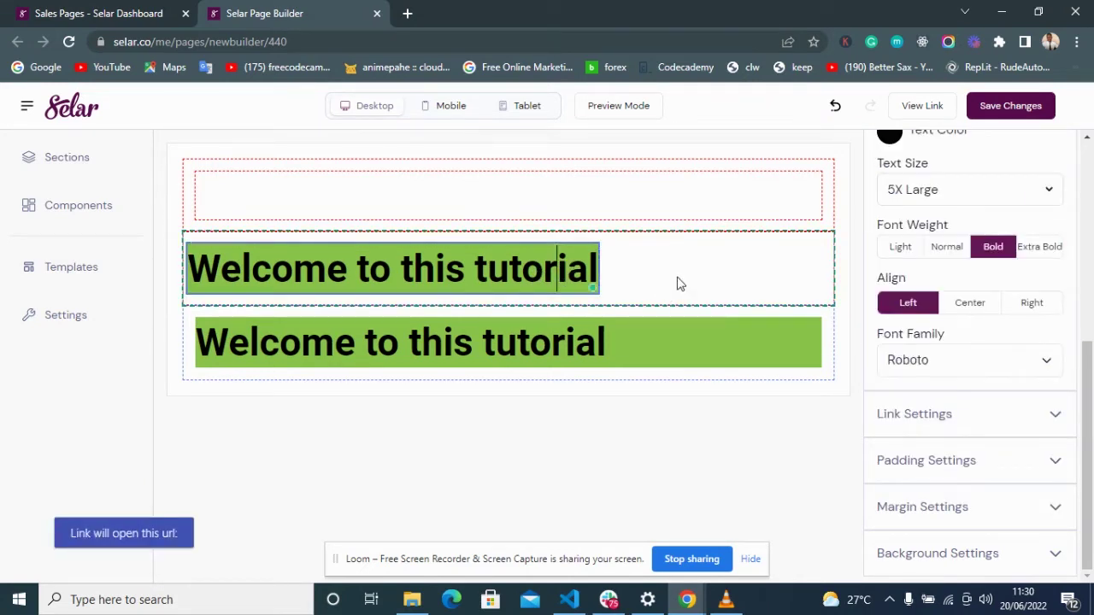
click(605, 260)
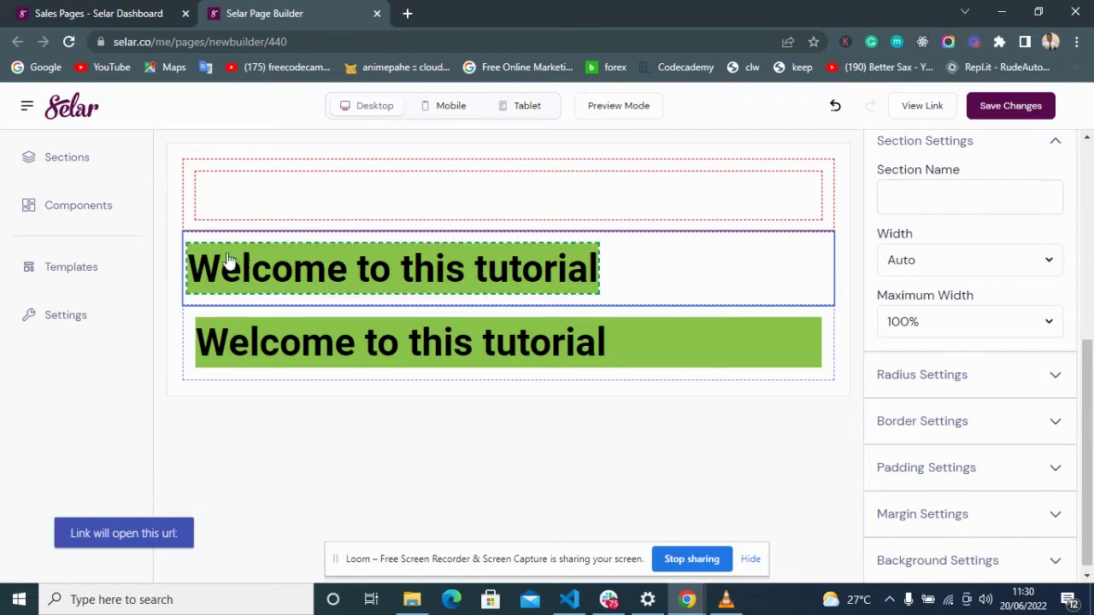
click(817, 318)
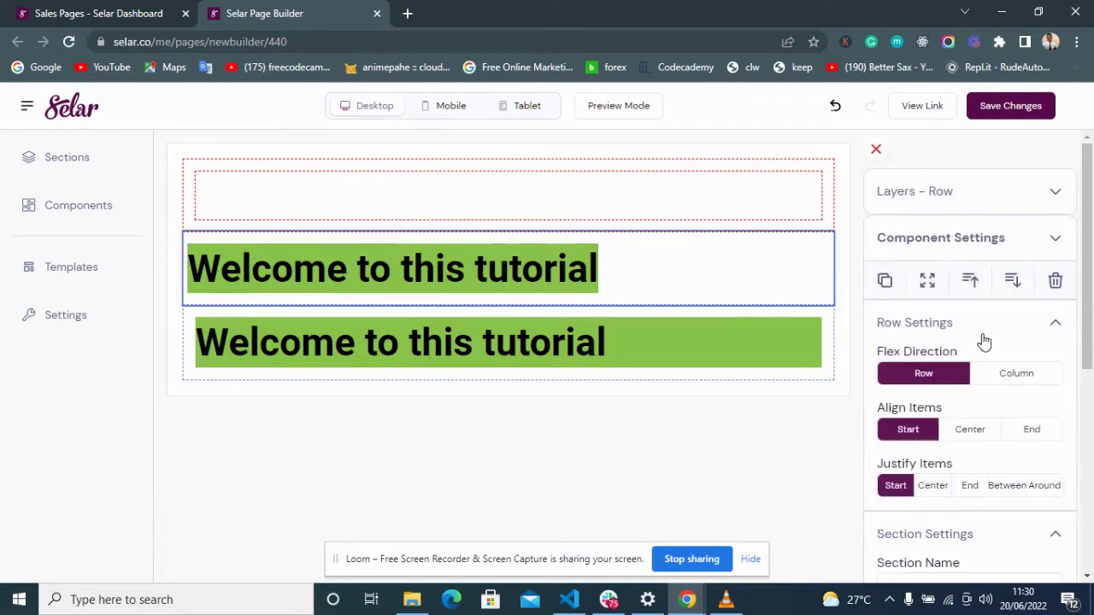
click(968, 488)
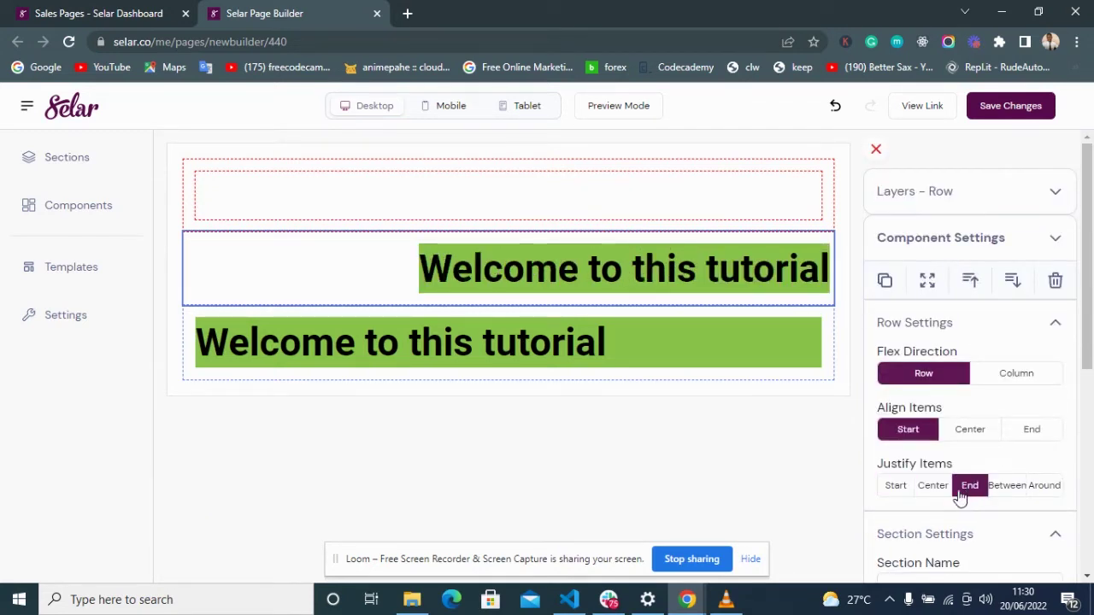
click(935, 491)
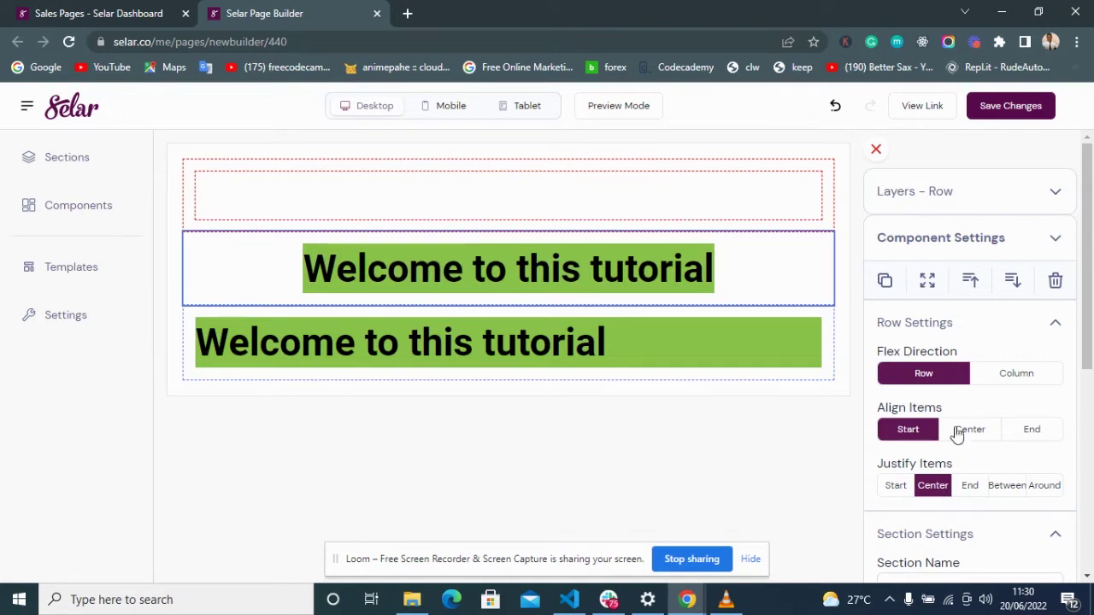
Step: Duplicate the paragraph inside the row and the paragraph inside the container
click(710, 259)
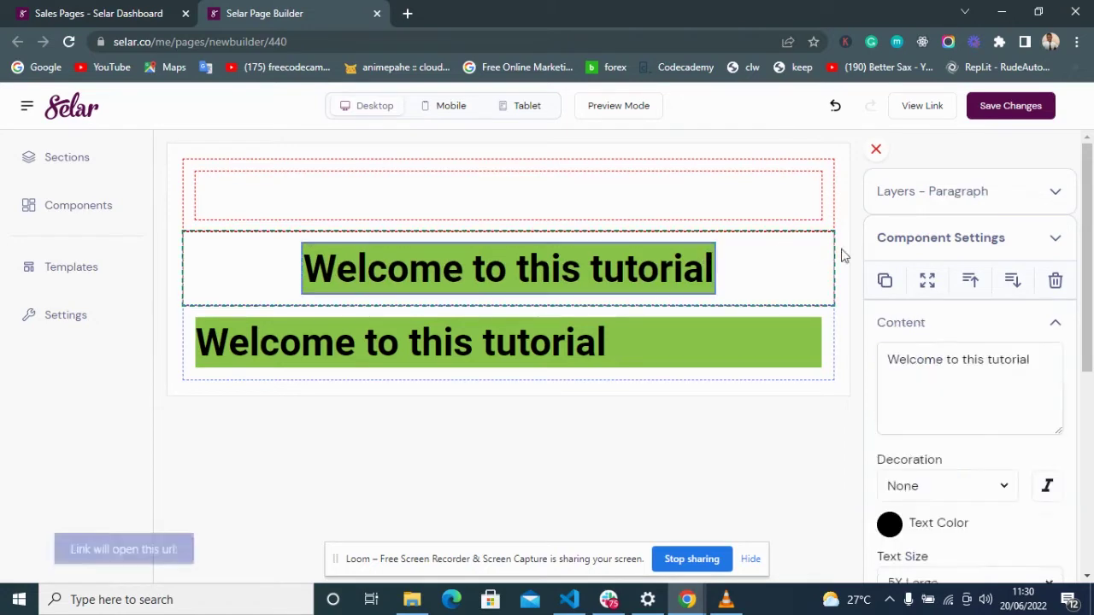
click(885, 282)
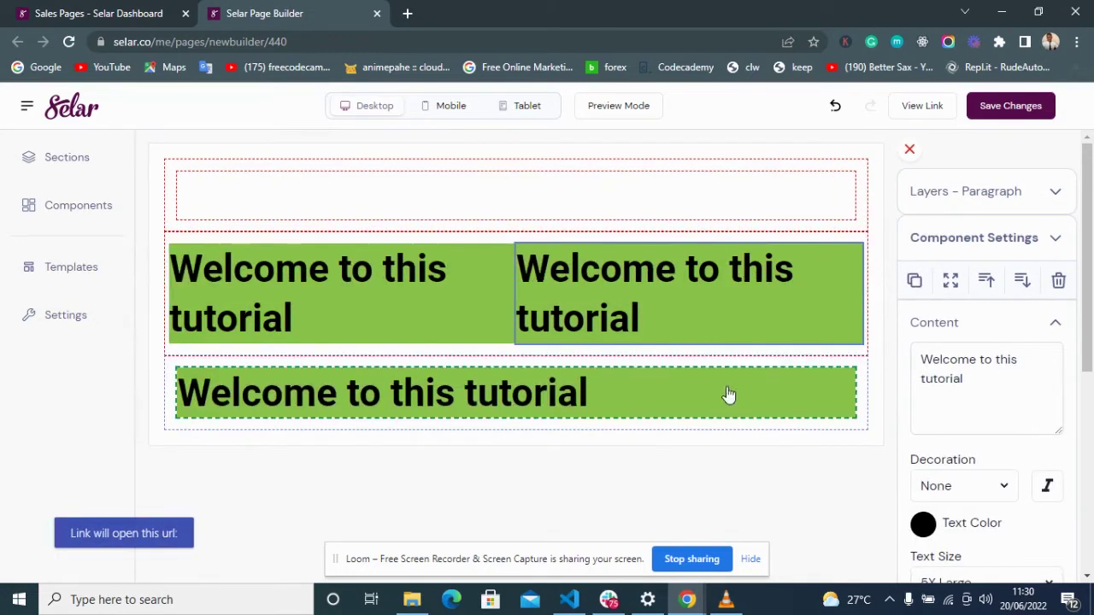
click(727, 399)
click(915, 282)
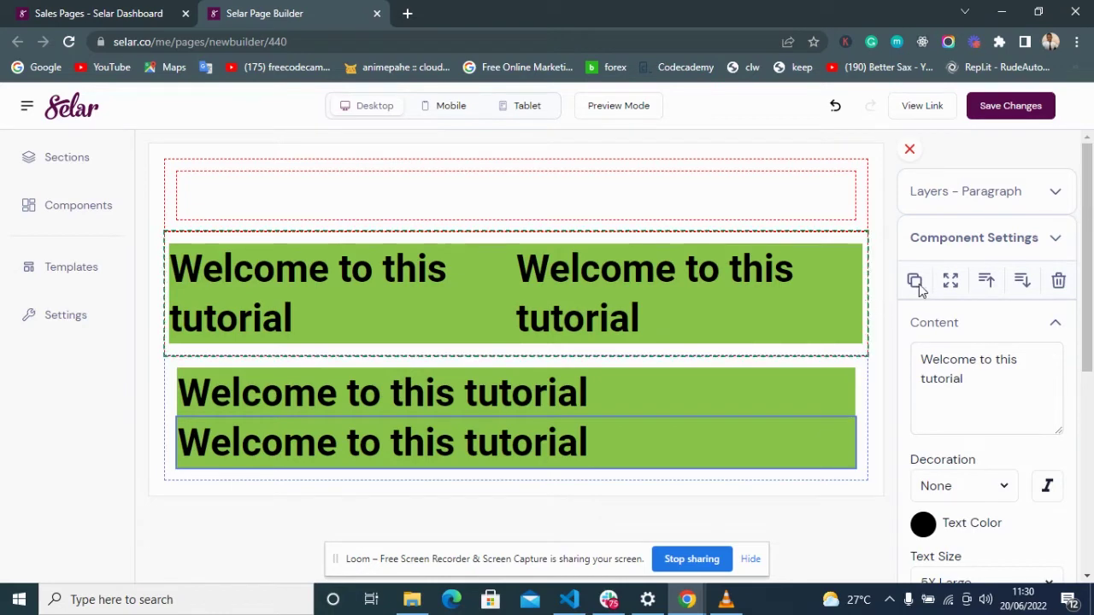
scroll(944, 282, down, 3)
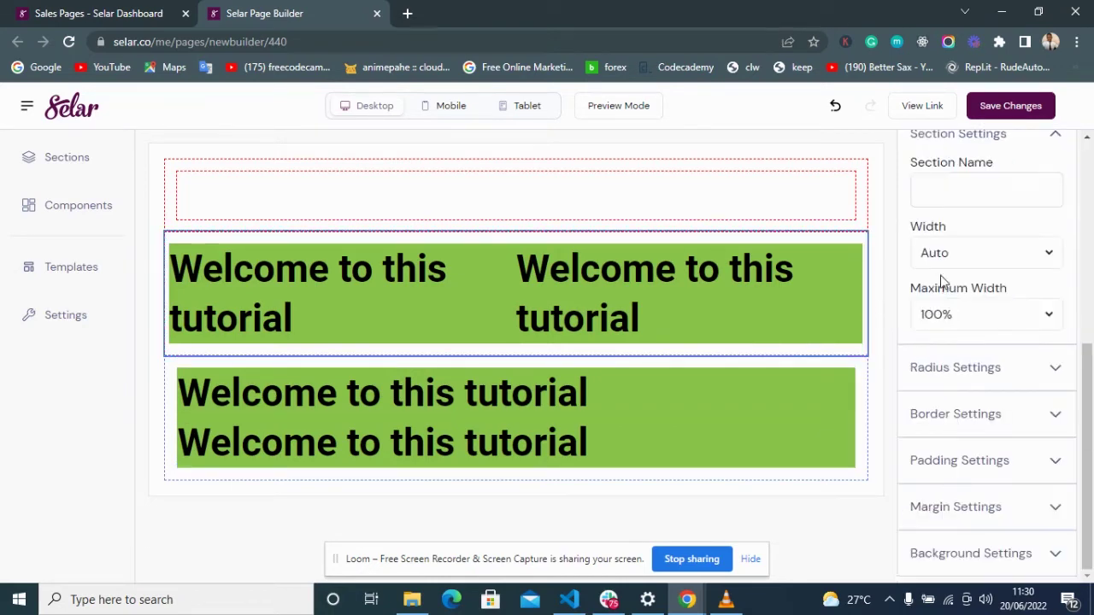
Step: Compare the Column and Row flex directions on the row holding the two paragraphs, finishing on Row
scroll(943, 278, up, 4)
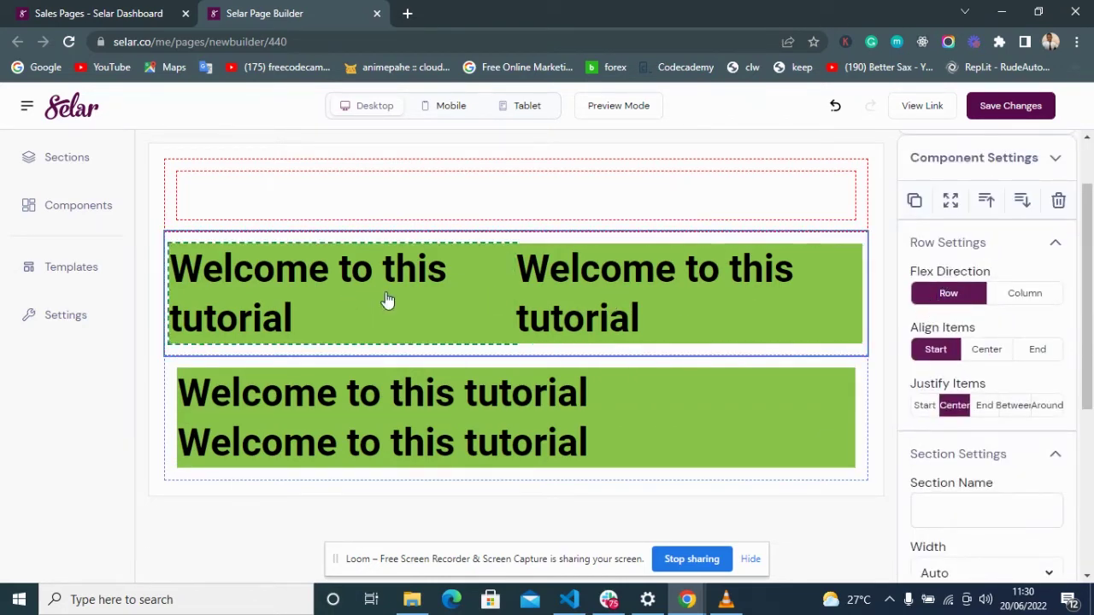
click(1022, 295)
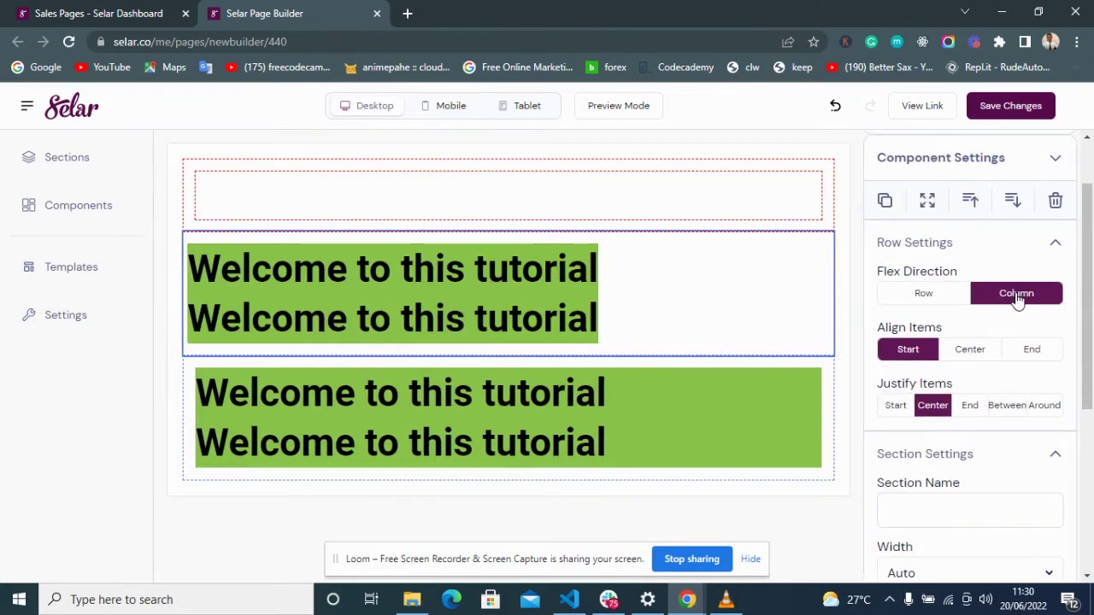
click(940, 295)
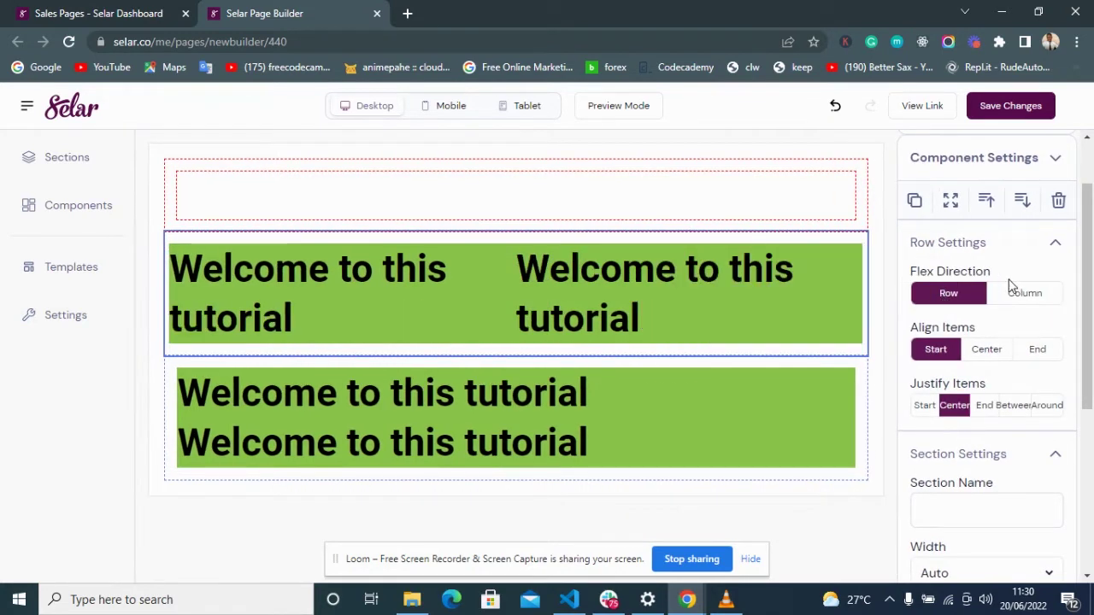
click(1031, 305)
click(930, 294)
click(1015, 295)
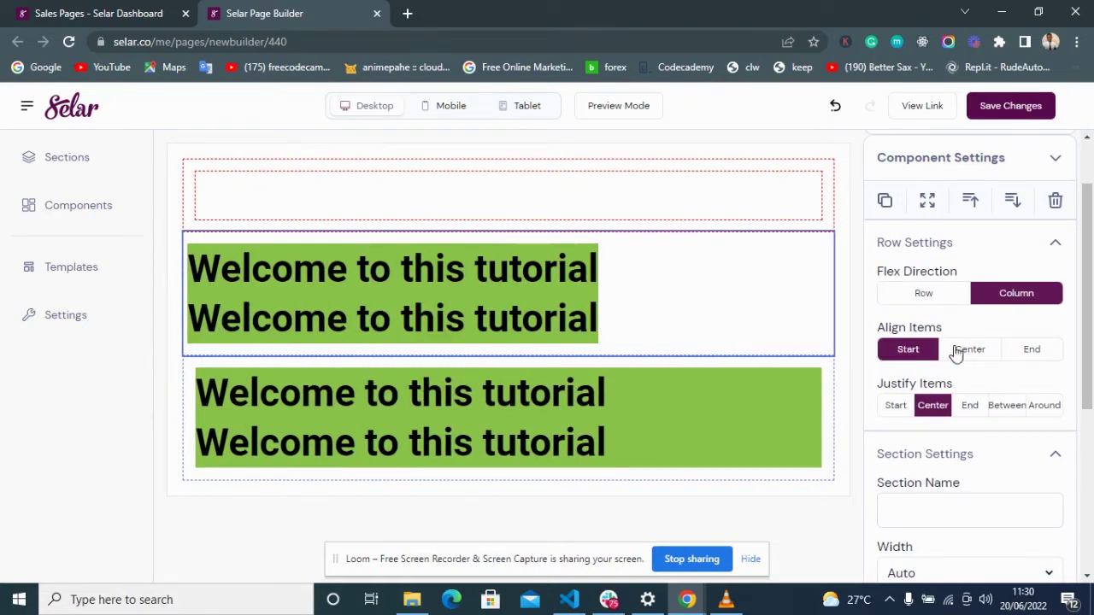
click(919, 298)
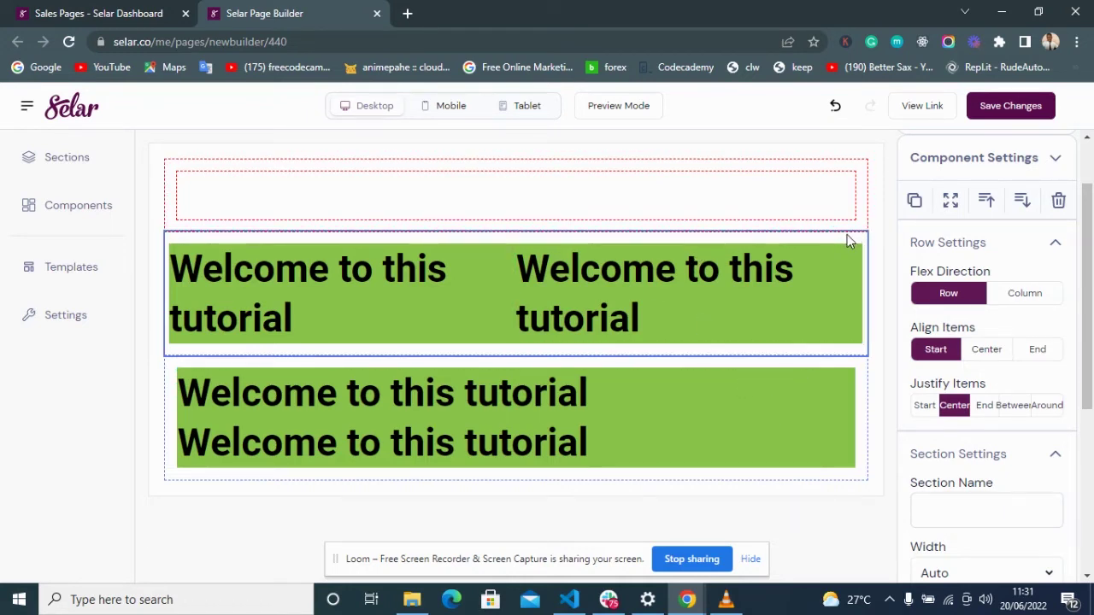
Step: Try the alignment and justification options on the horizontal row, finishing with Align Items and Justify Items both at End
scroll(988, 347, down, 3)
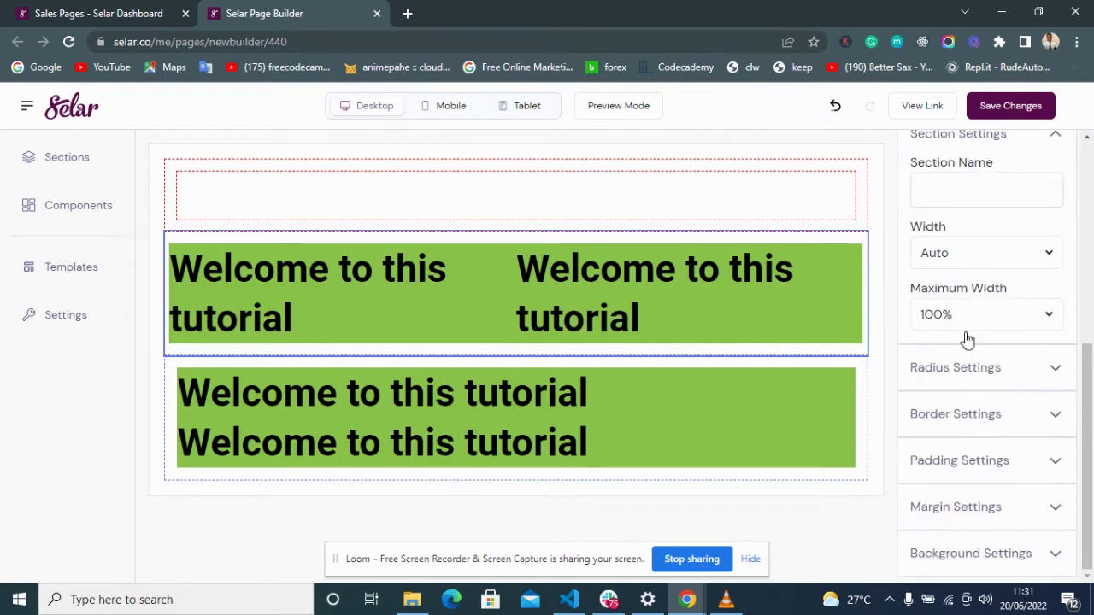
scroll(970, 341, up, 3)
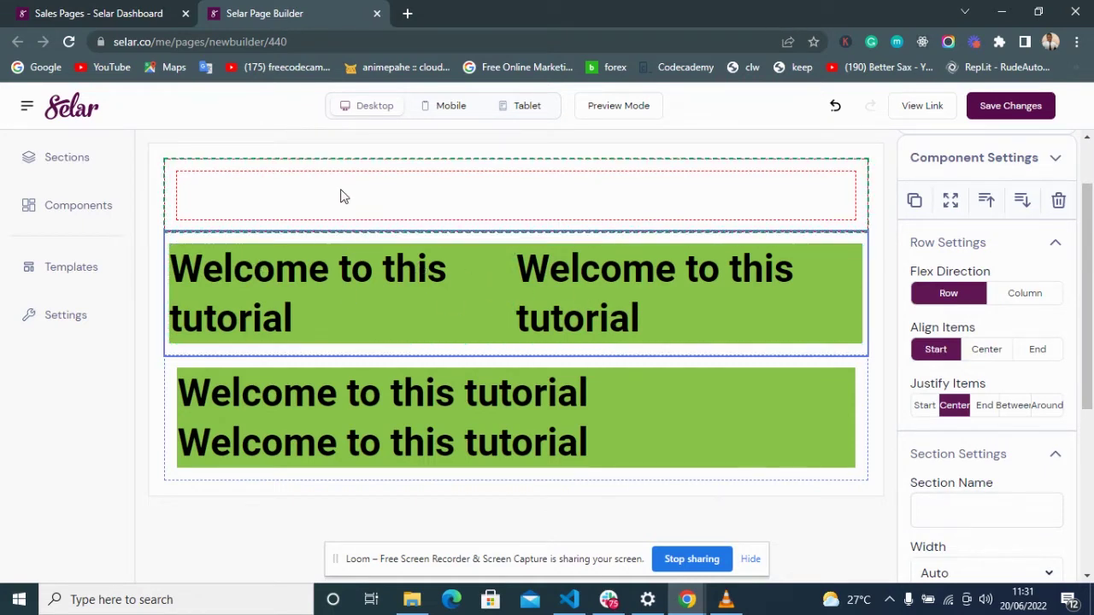
click(991, 357)
click(1037, 356)
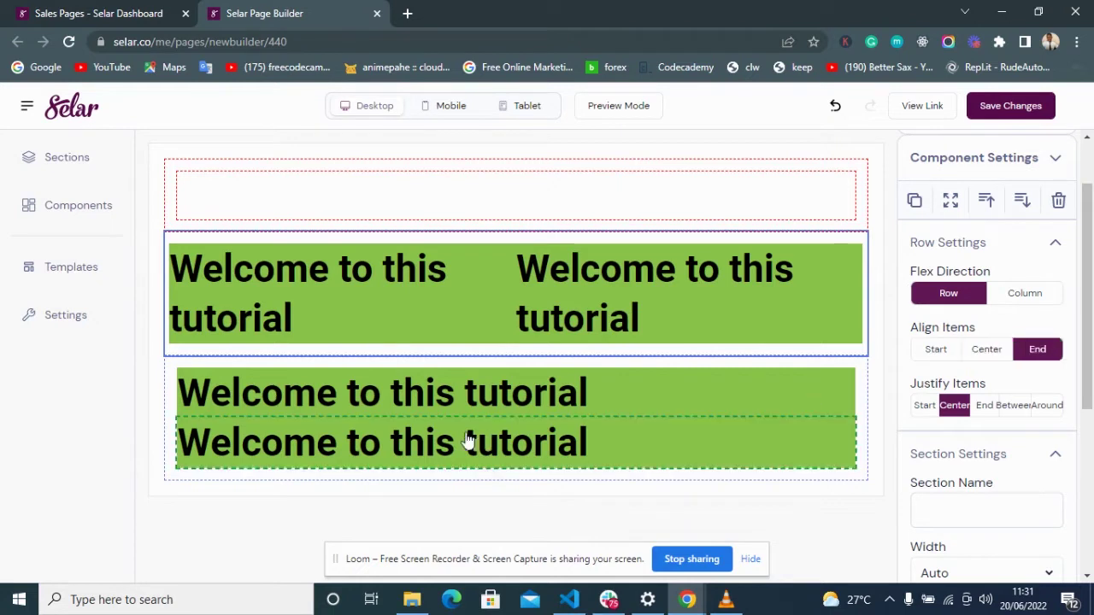
click(925, 408)
click(957, 408)
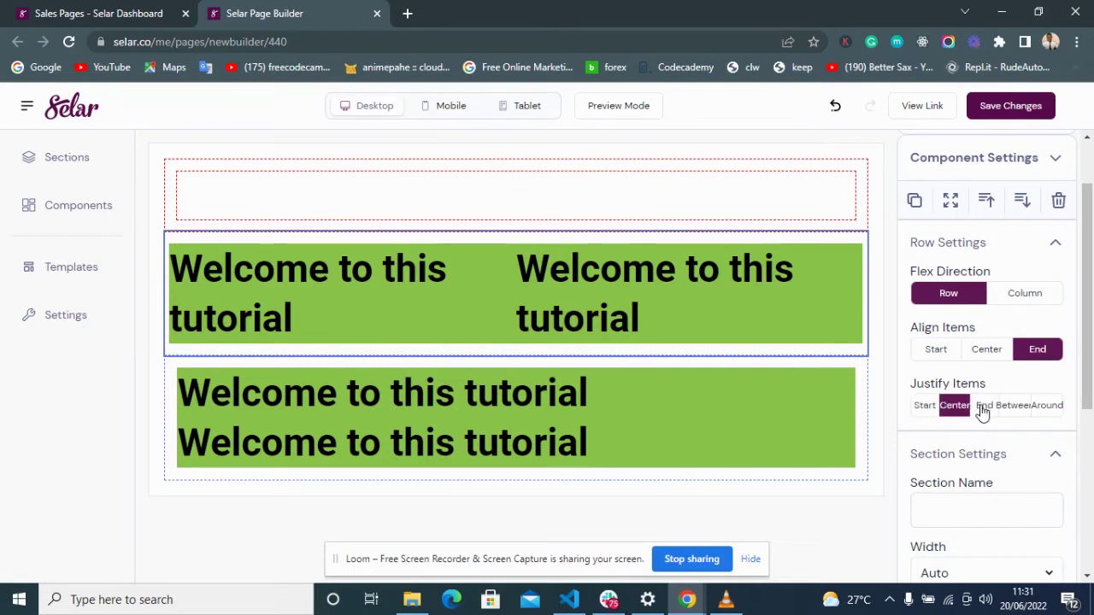
click(982, 407)
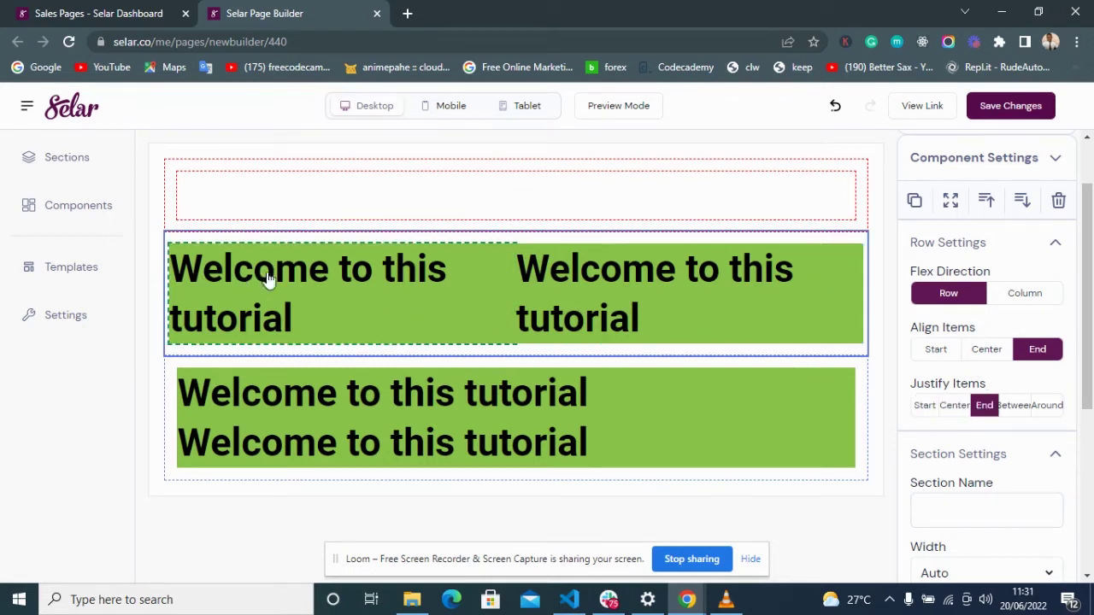
Step: Switch the row's flex direction to Column, with Align Items at Start and Justify Items at End
click(1037, 294)
click(973, 354)
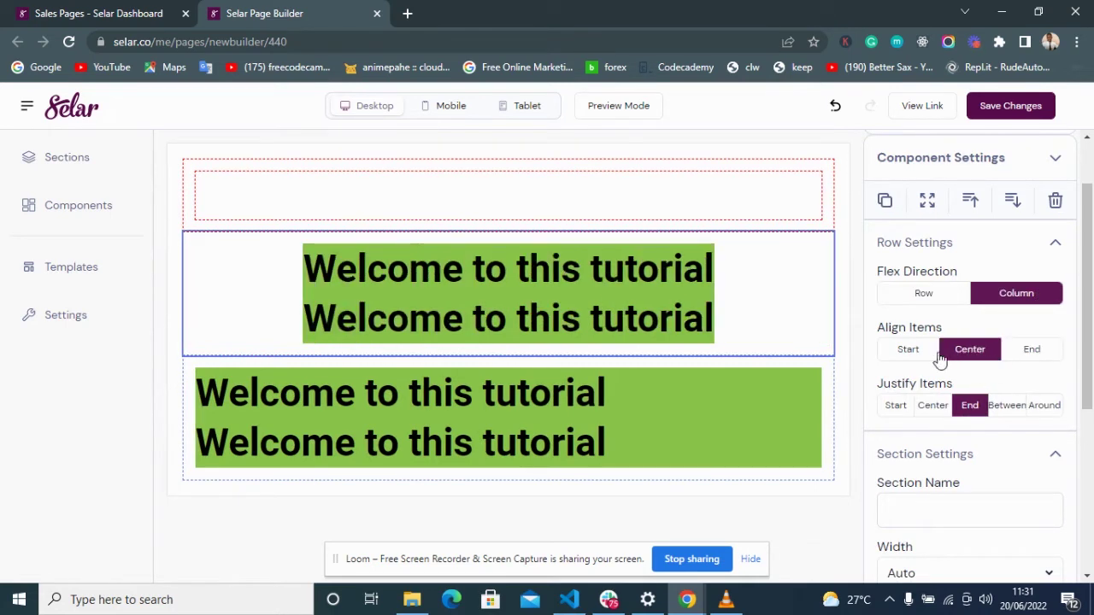
click(907, 352)
click(898, 407)
click(933, 405)
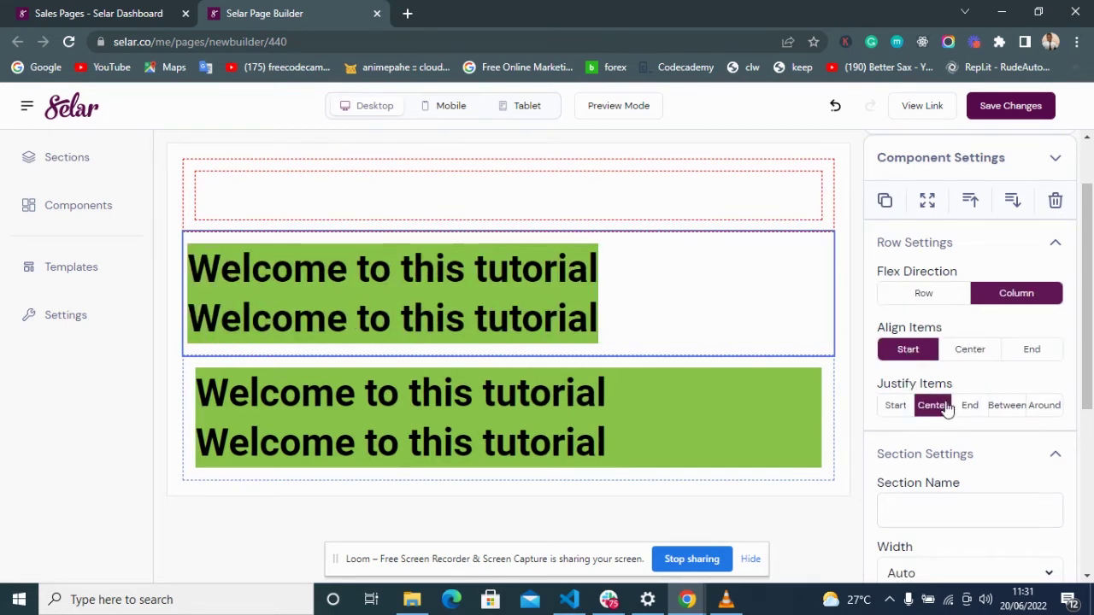
click(969, 406)
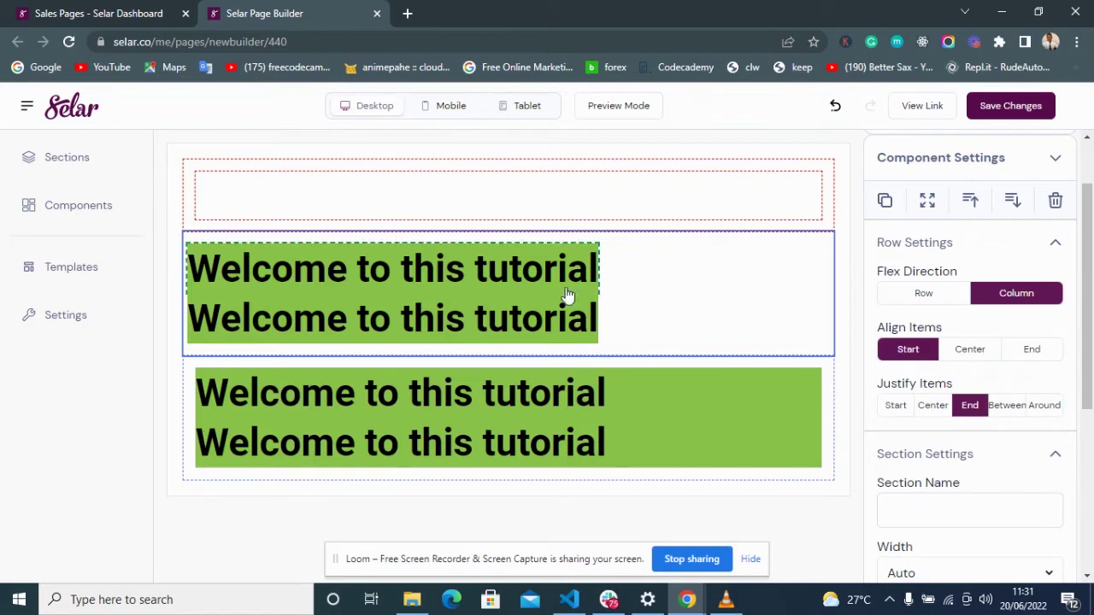
Step: Compare the widths of the paragraphs in the row with those in the container beneath it
click(686, 389)
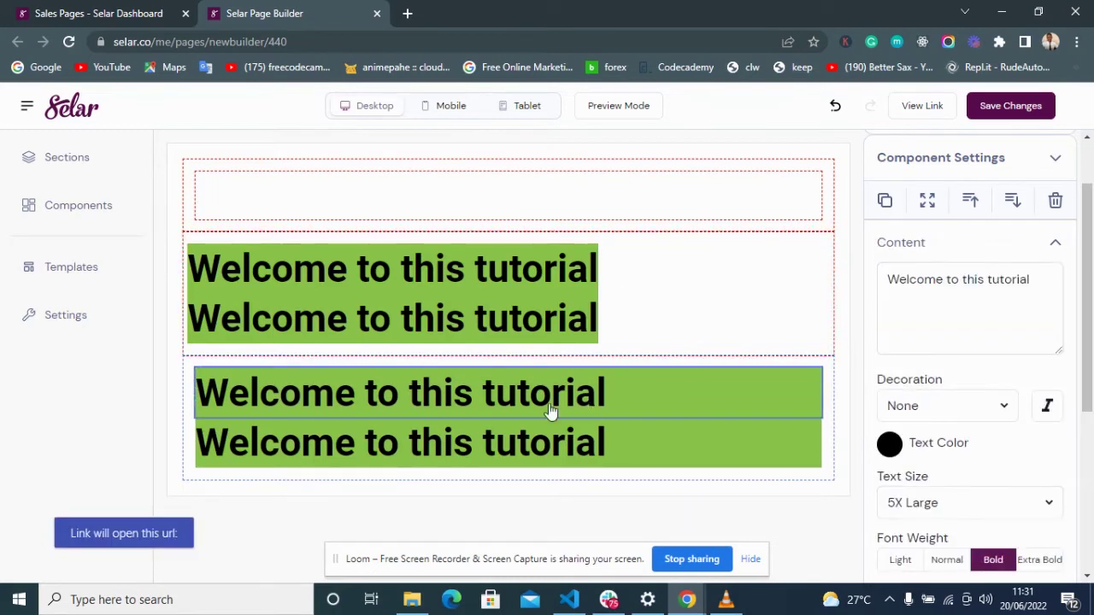
click(464, 268)
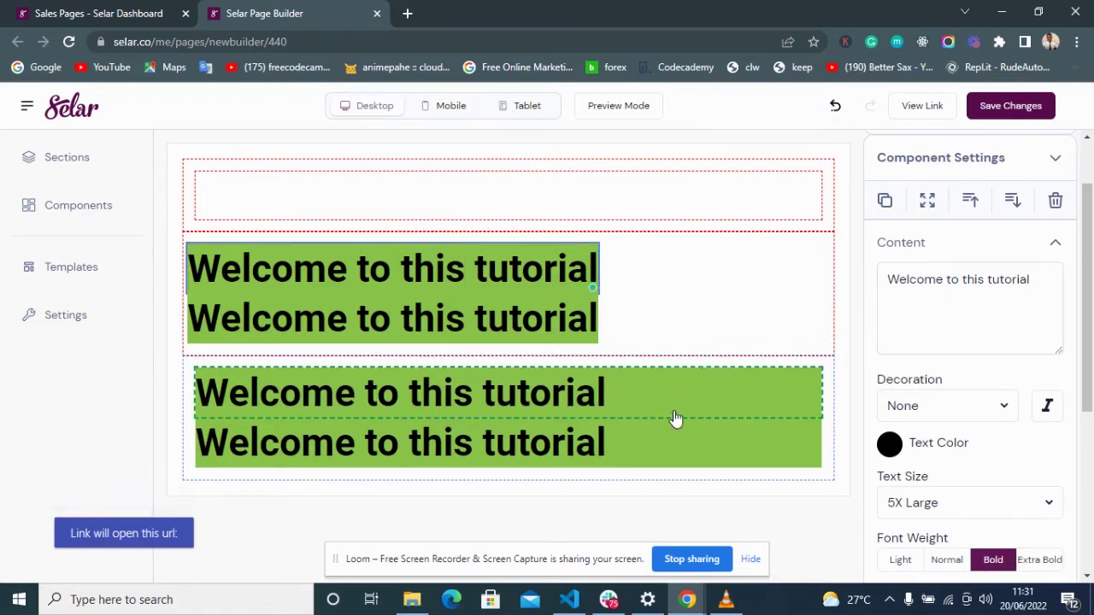
click(637, 412)
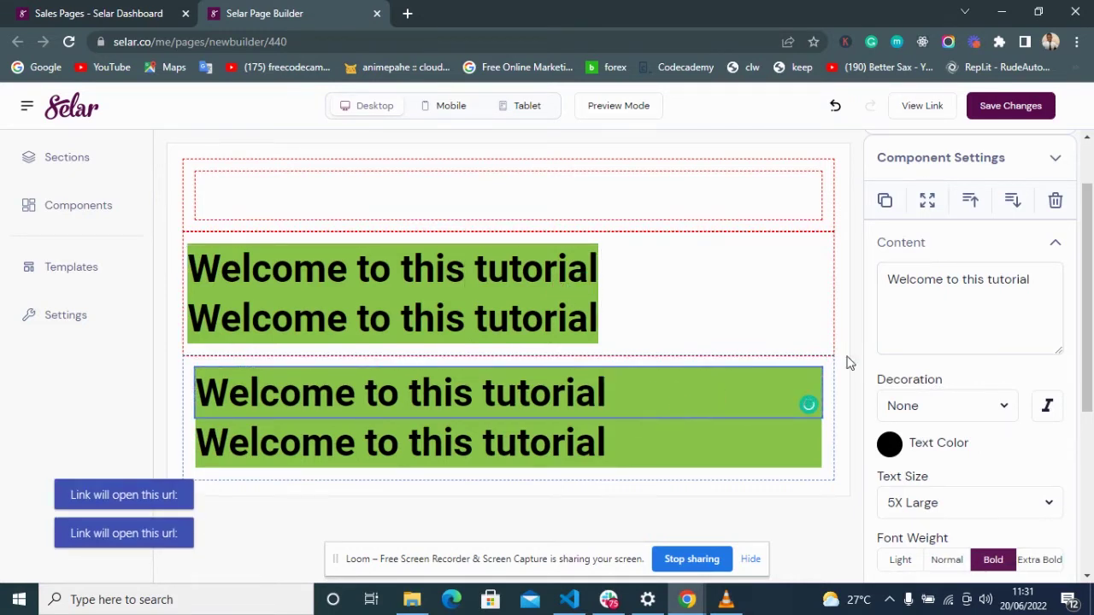
Step: Try a 20% width on the container below the row and set its width to 50%
click(830, 394)
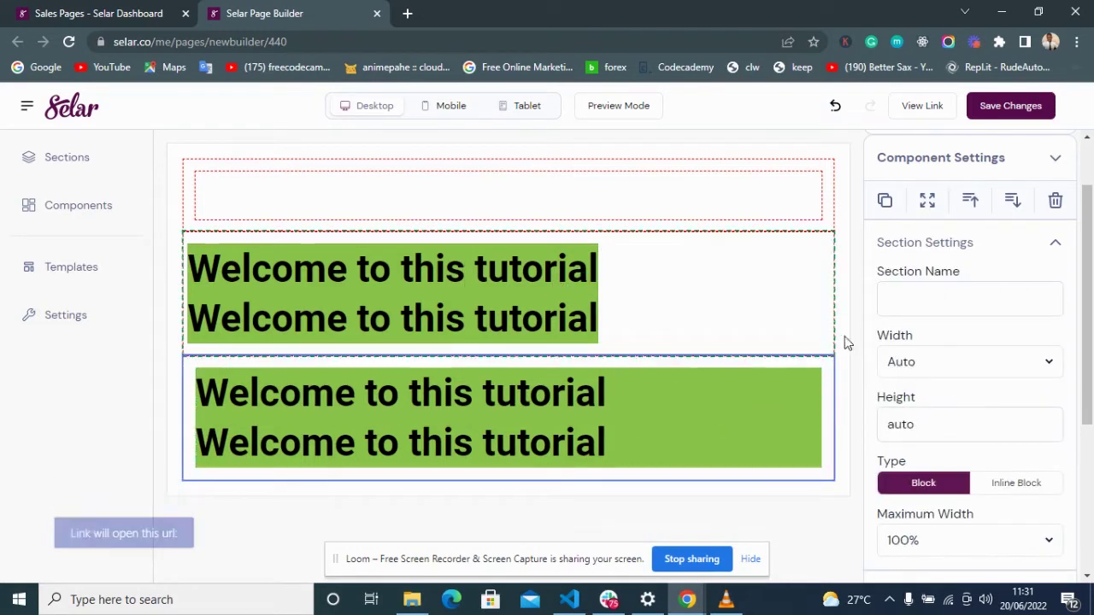
click(931, 366)
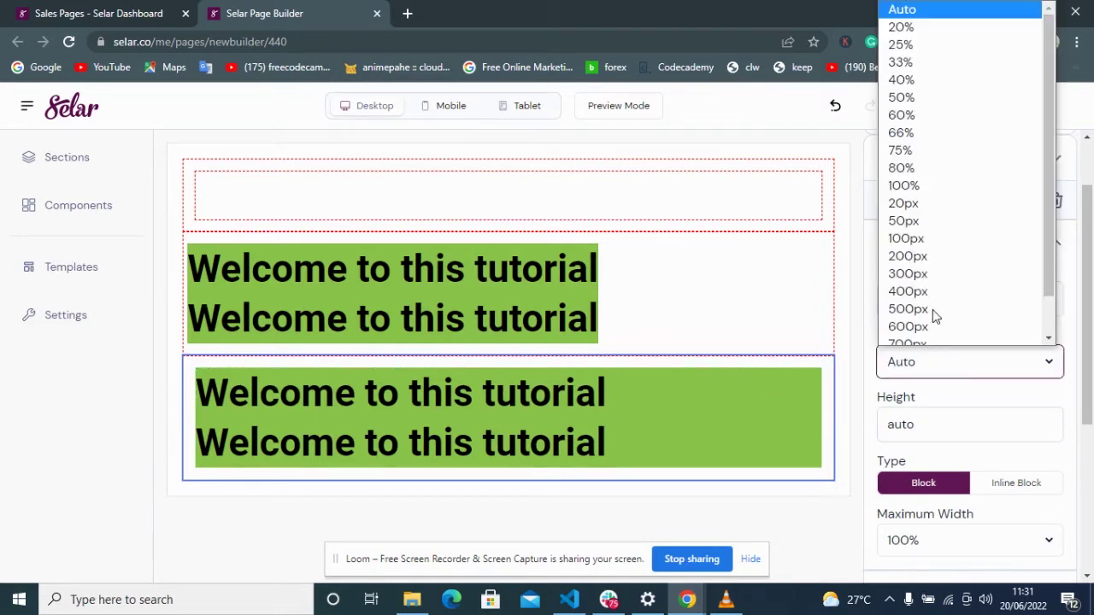
click(957, 19)
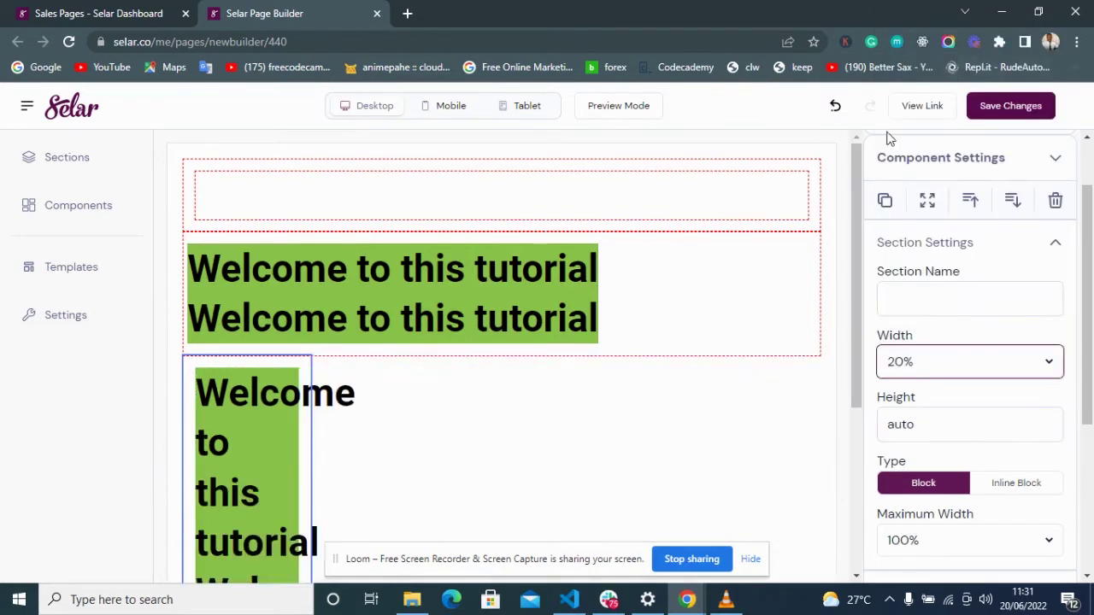
scroll(482, 457, down, 3)
scroll(484, 452, up, 3)
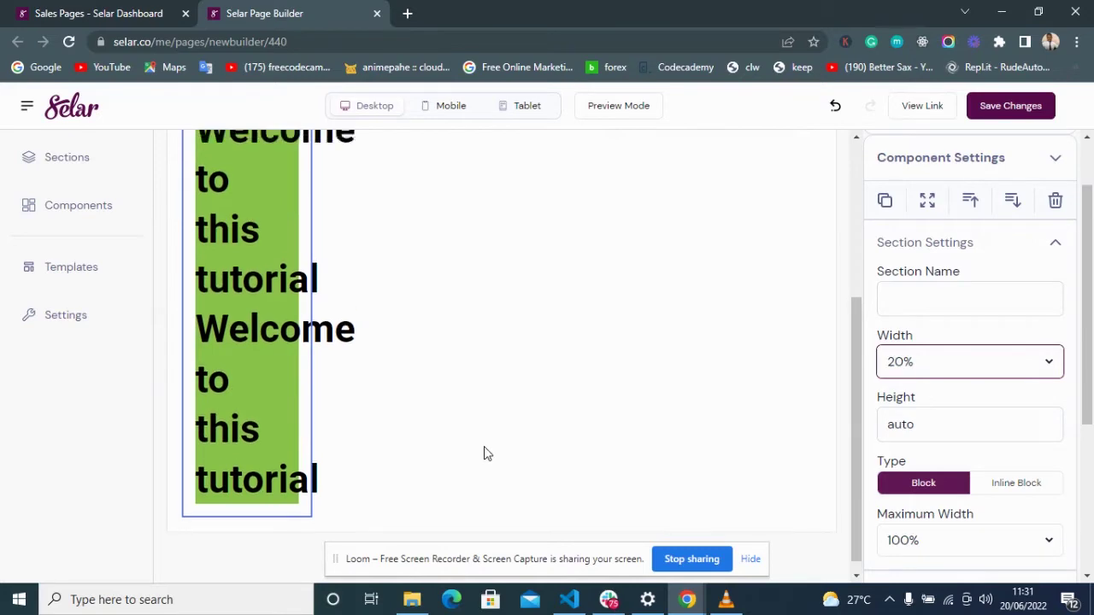
click(947, 347)
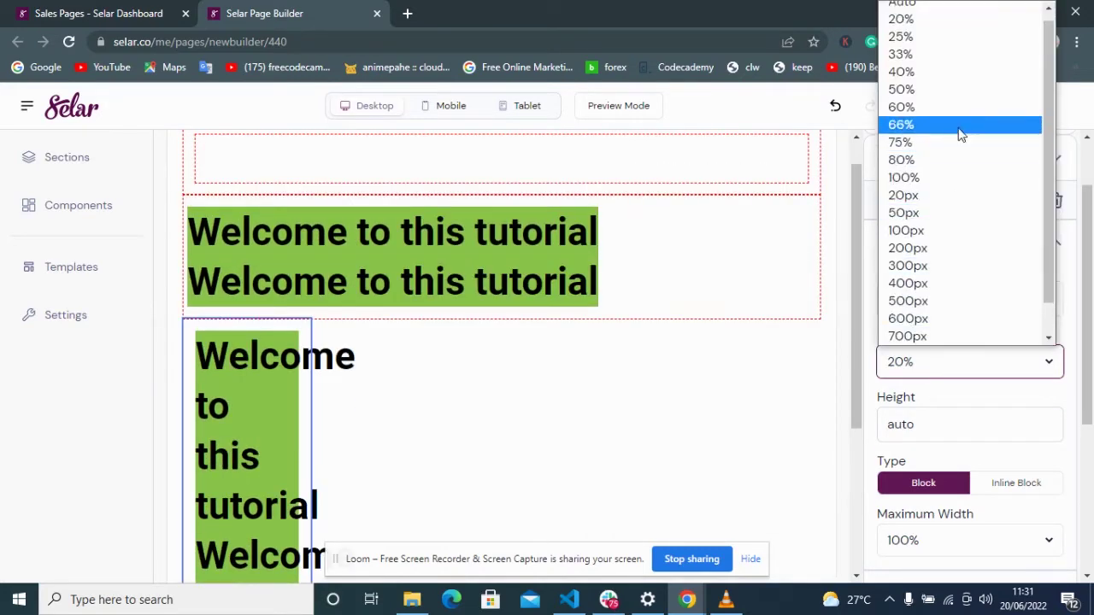
click(962, 91)
scroll(660, 410, down, 1)
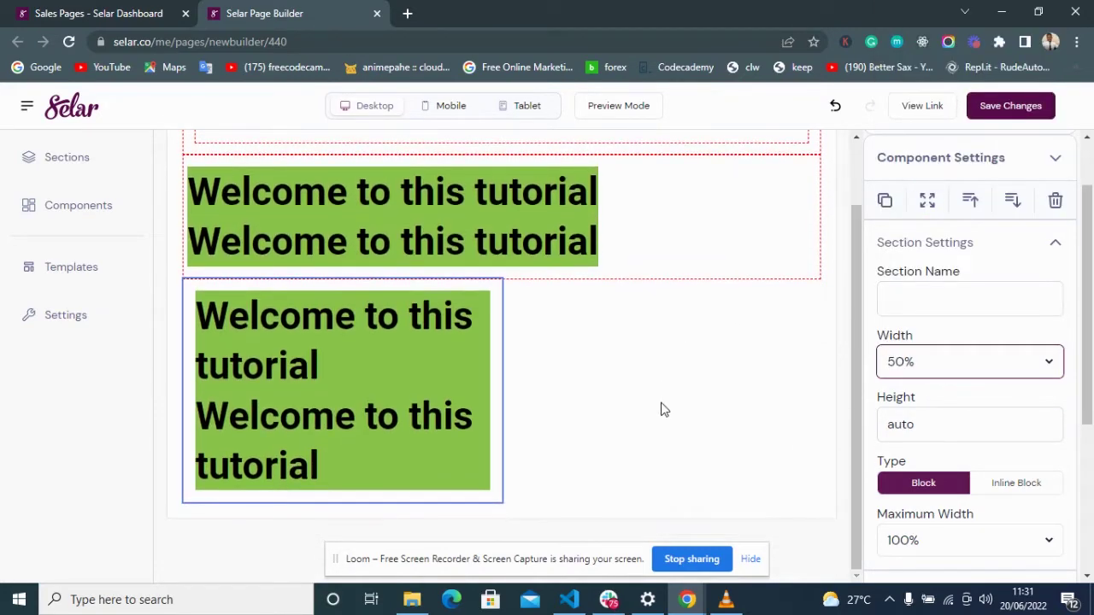
Step: Duplicate the 50% wide container and check where the copy sits on the page
click(496, 366)
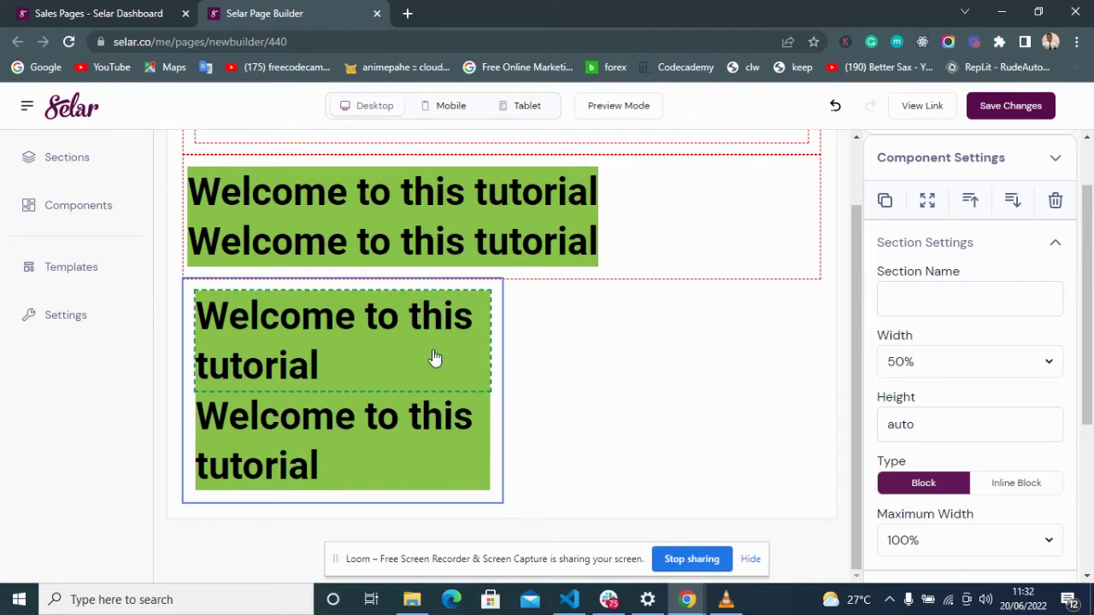
click(884, 200)
click(555, 404)
scroll(559, 408, down, 3)
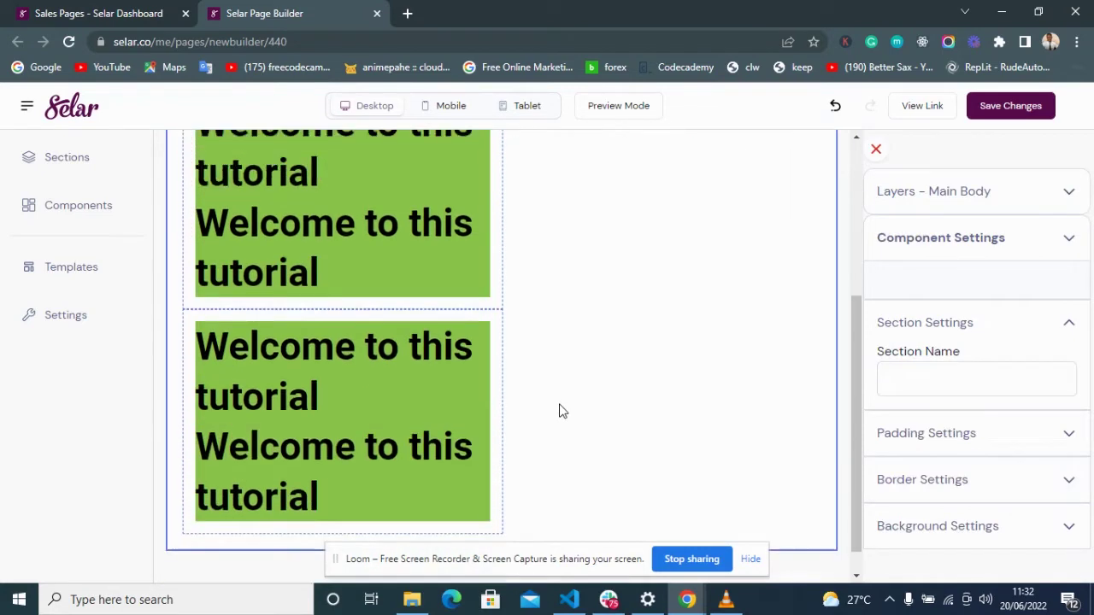
scroll(540, 401, up, 3)
scroll(540, 401, up, 1)
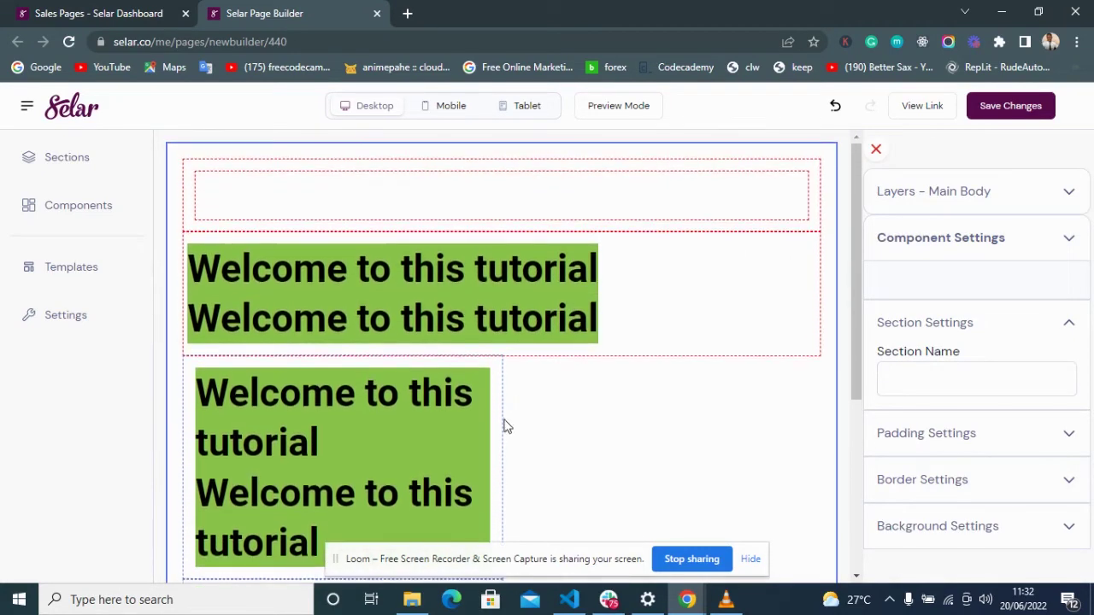
scroll(505, 427, down, 3)
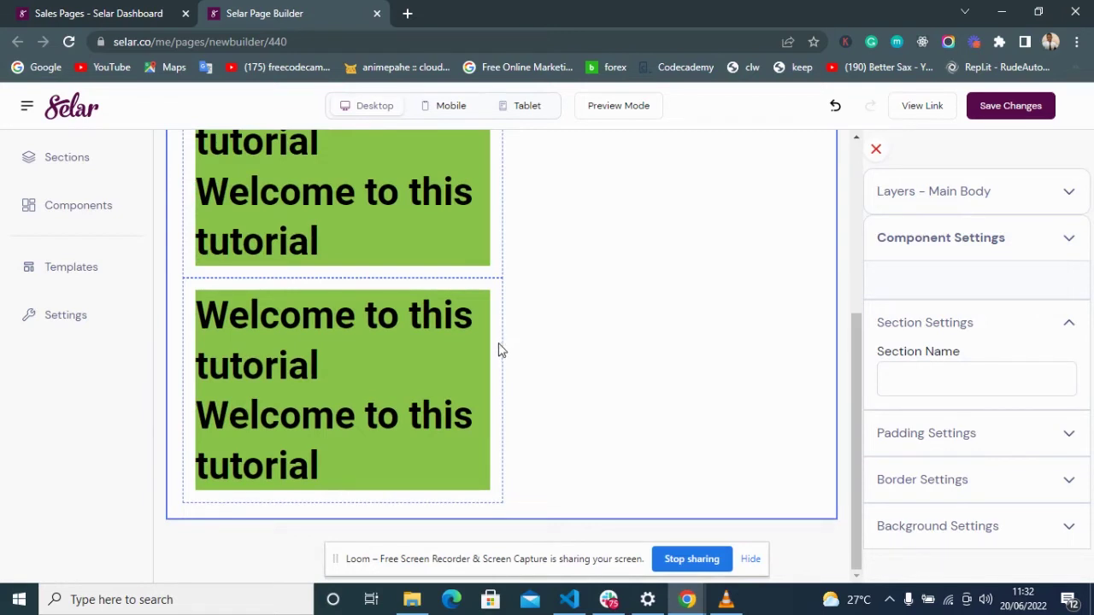
Step: Duplicate the lowest container to add a third block of the same width
click(500, 290)
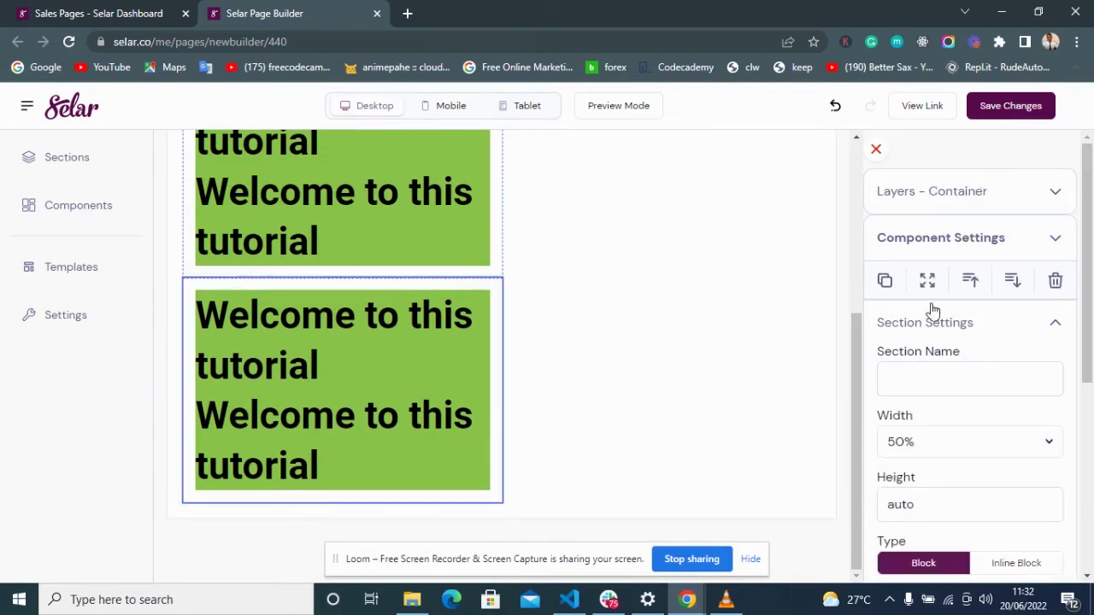
click(884, 280)
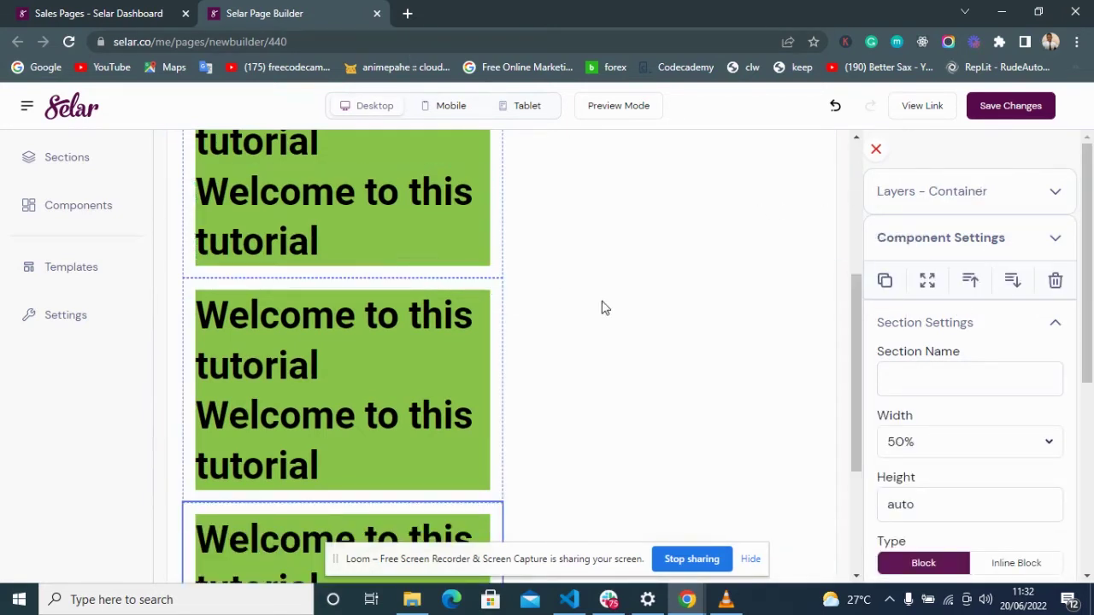
key(Delete)
Step: Browse the component categories, add an icon below the last container, and select it to show its settings
click(78, 205)
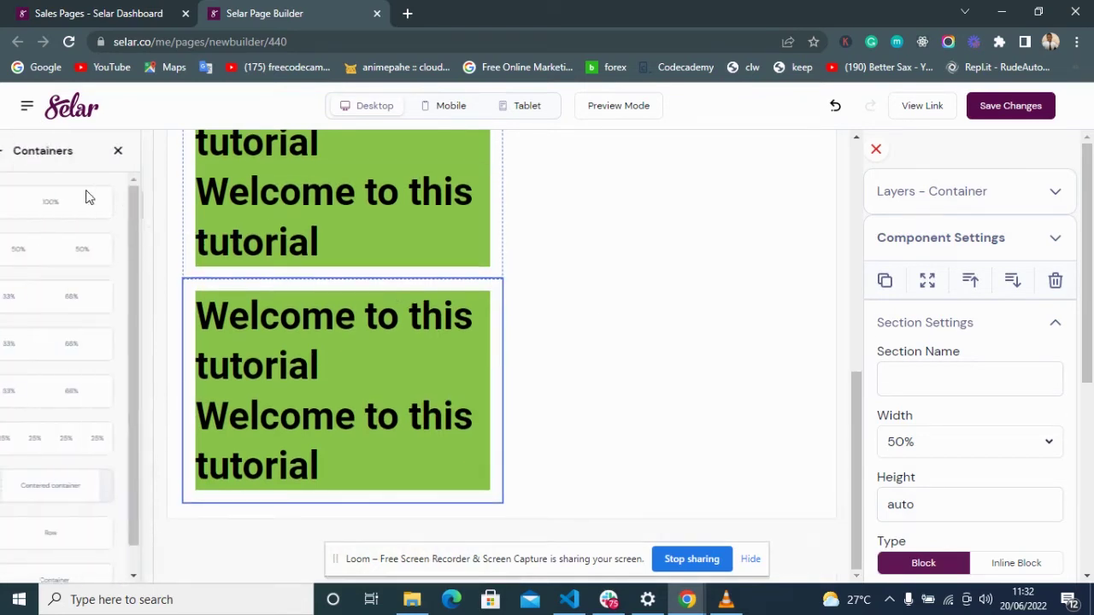
click(22, 152)
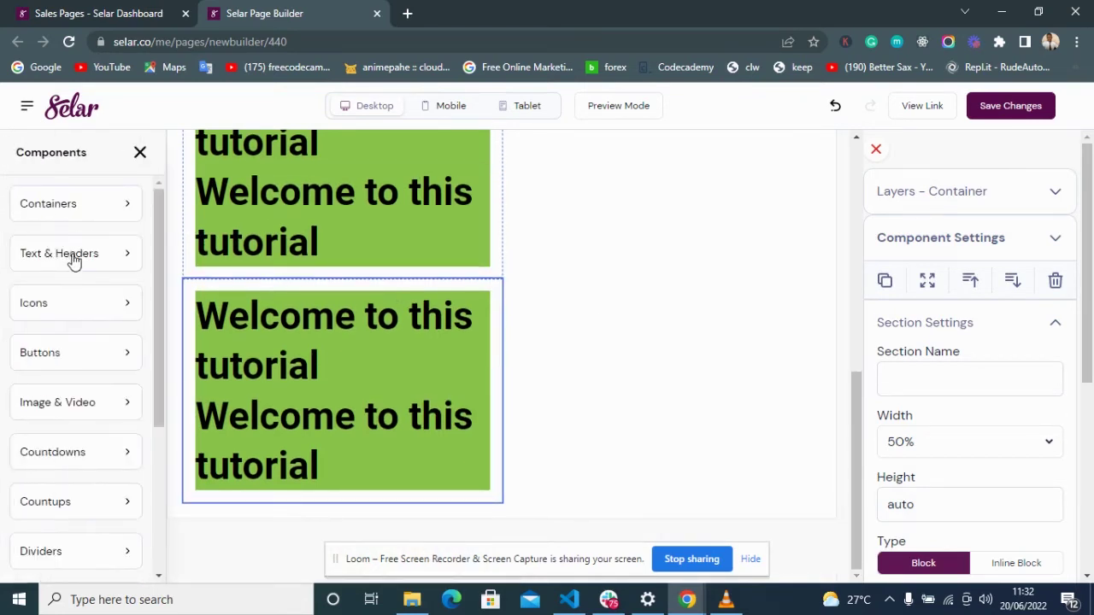
scroll(77, 265, down, 2)
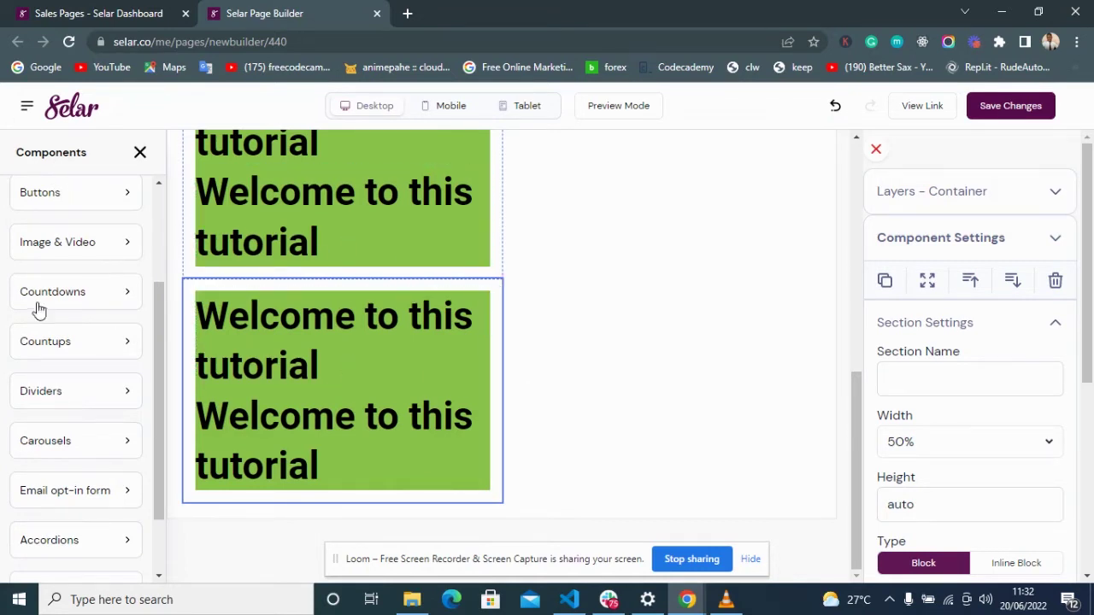
scroll(53, 286, up, 2)
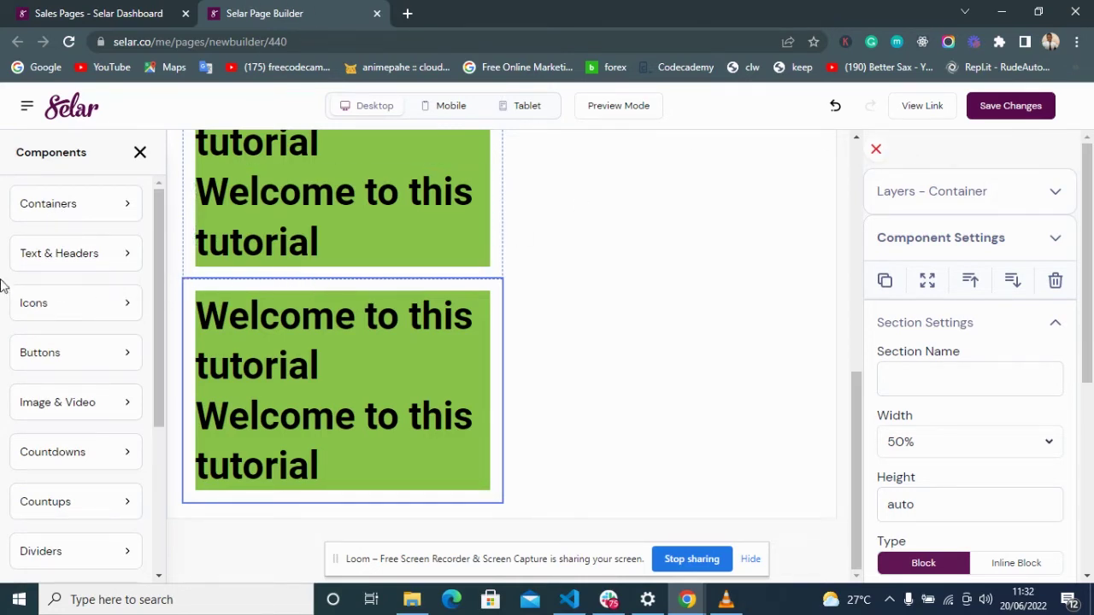
click(30, 303)
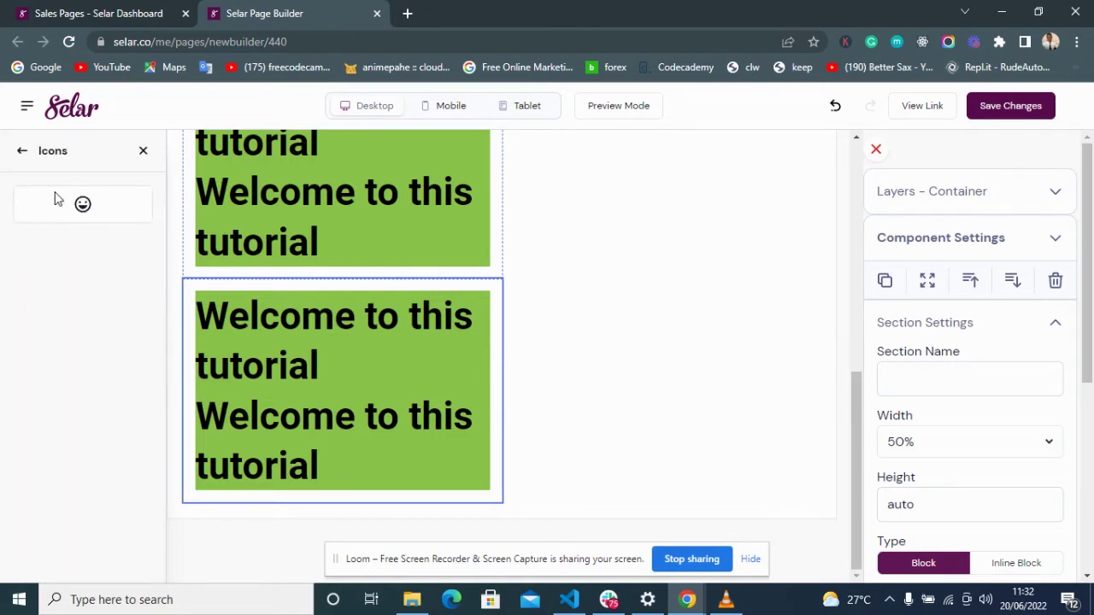
drag(55, 199, 784, 416)
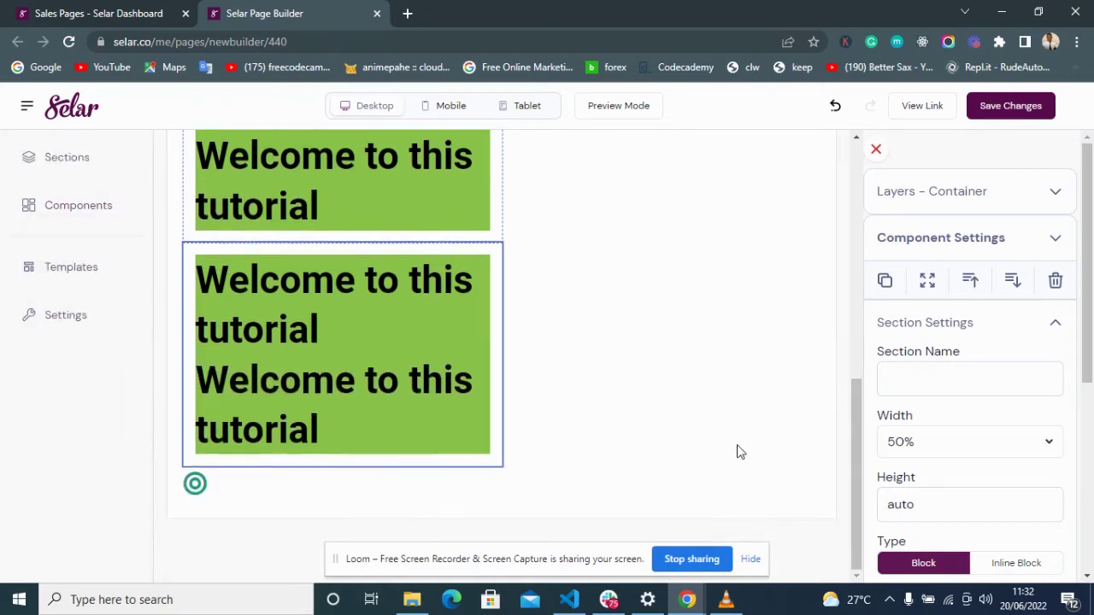
click(199, 494)
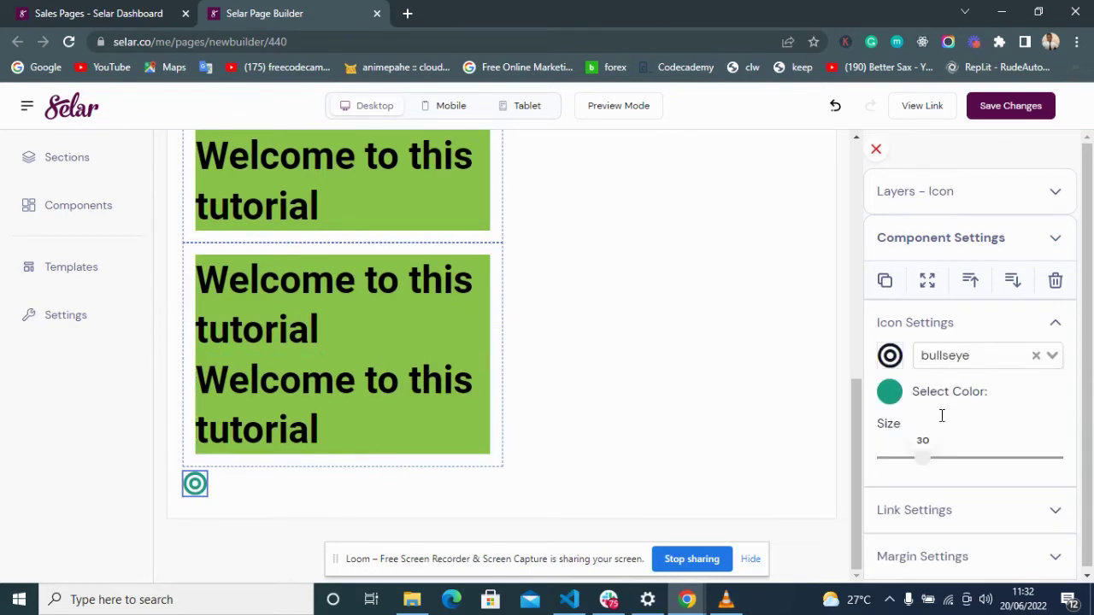
Step: Change the icon below the last container to acquisitions incorporated and colour it grey #9e9e9e
click(979, 355)
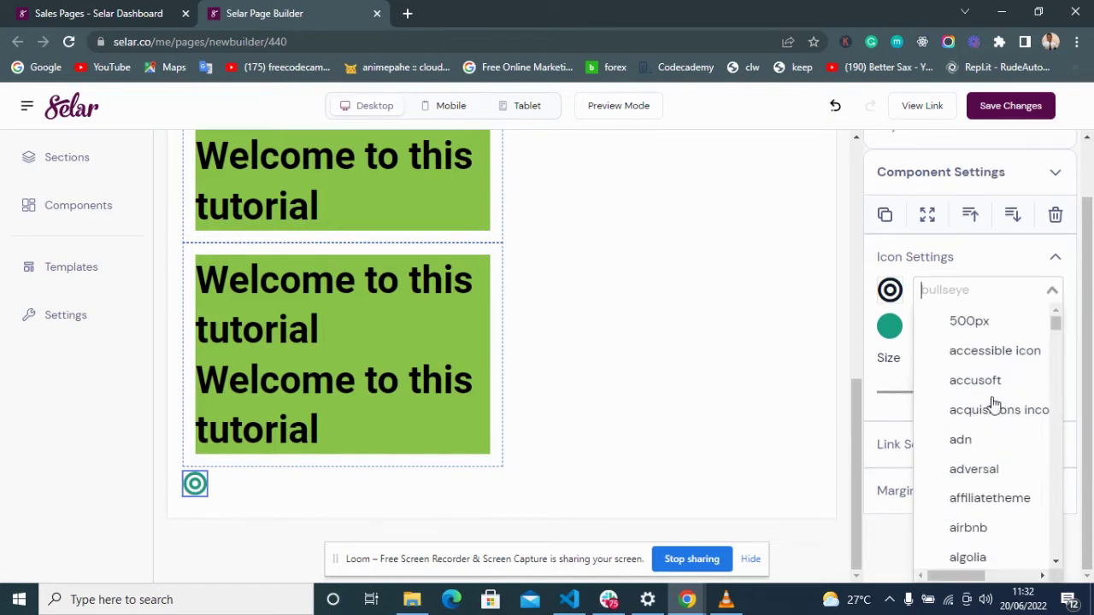
click(959, 429)
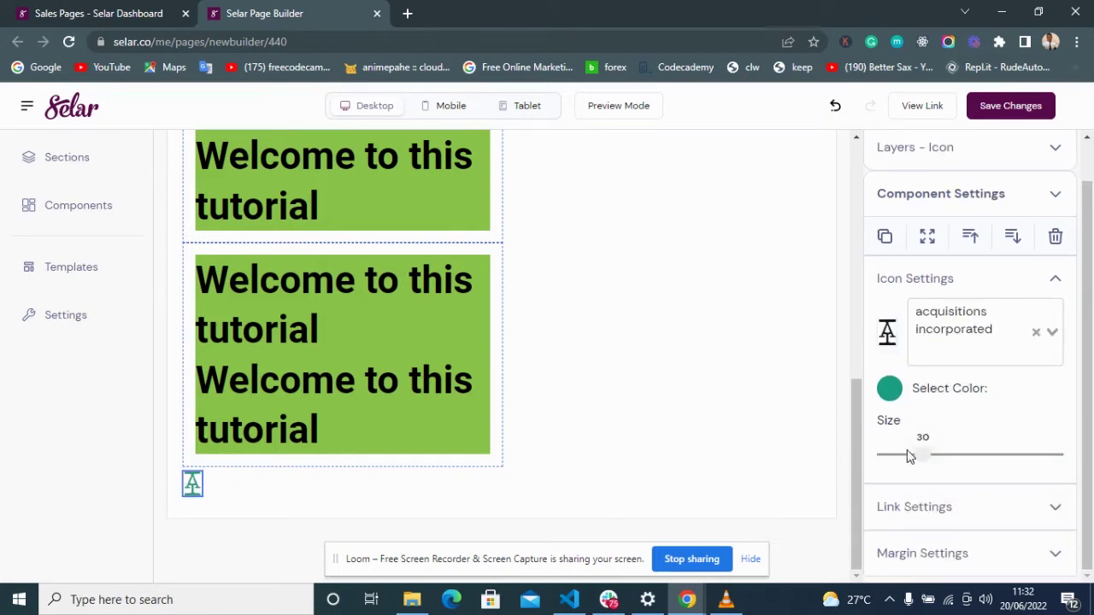
mouse_move(929, 459)
mouse_down()
mouse_move(981, 457)
mouse_move(921, 461)
mouse_up()
click(888, 389)
click(916, 329)
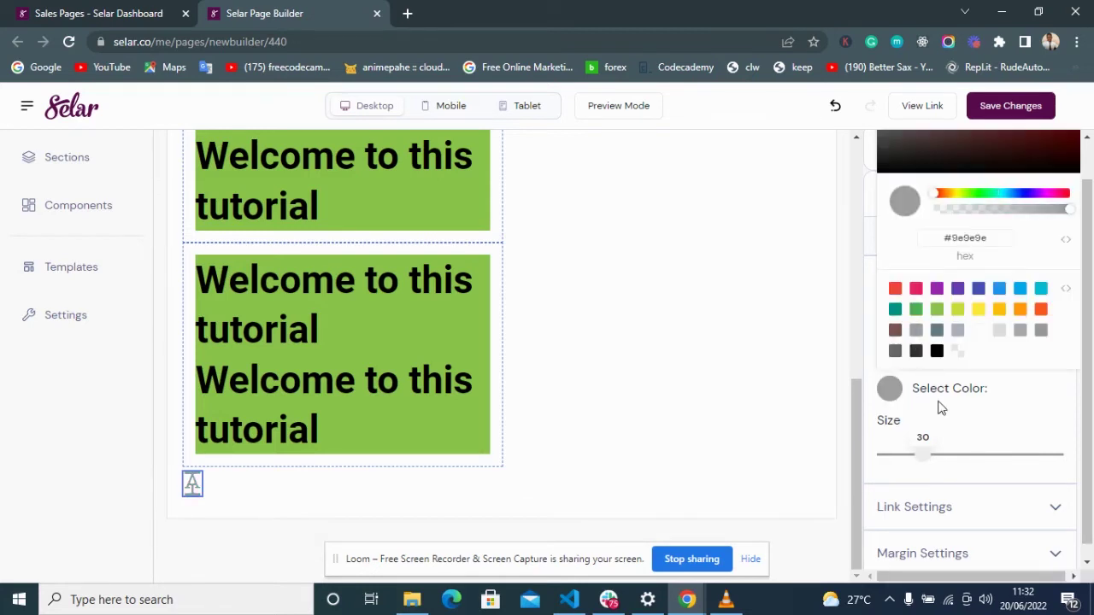
scroll(944, 415, down, 1)
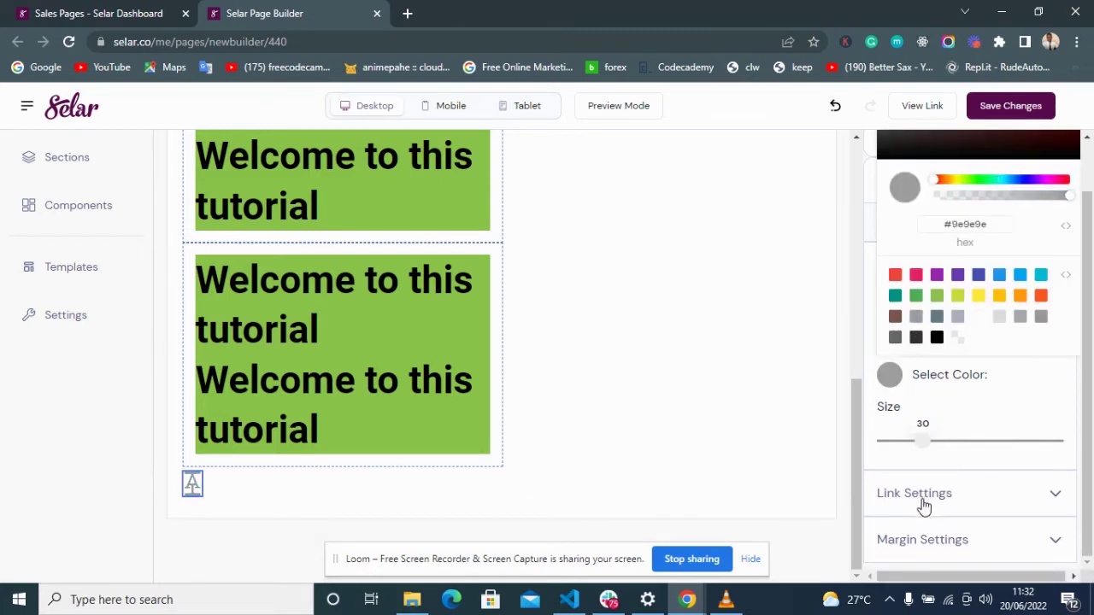
click(783, 432)
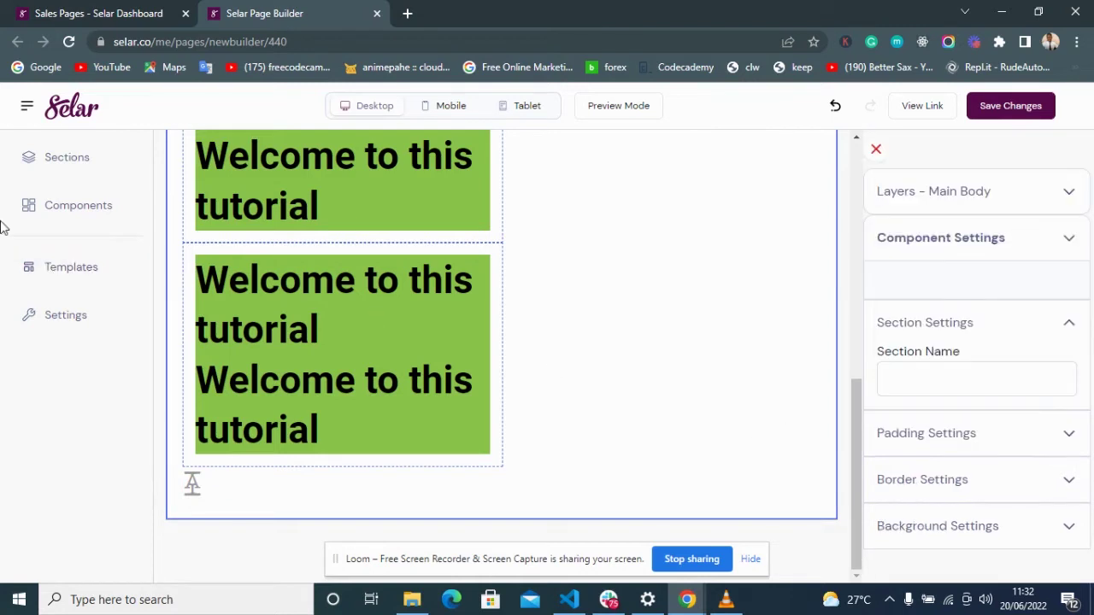
Step: Add an image component below the icon and select the picture to show its settings
click(42, 198)
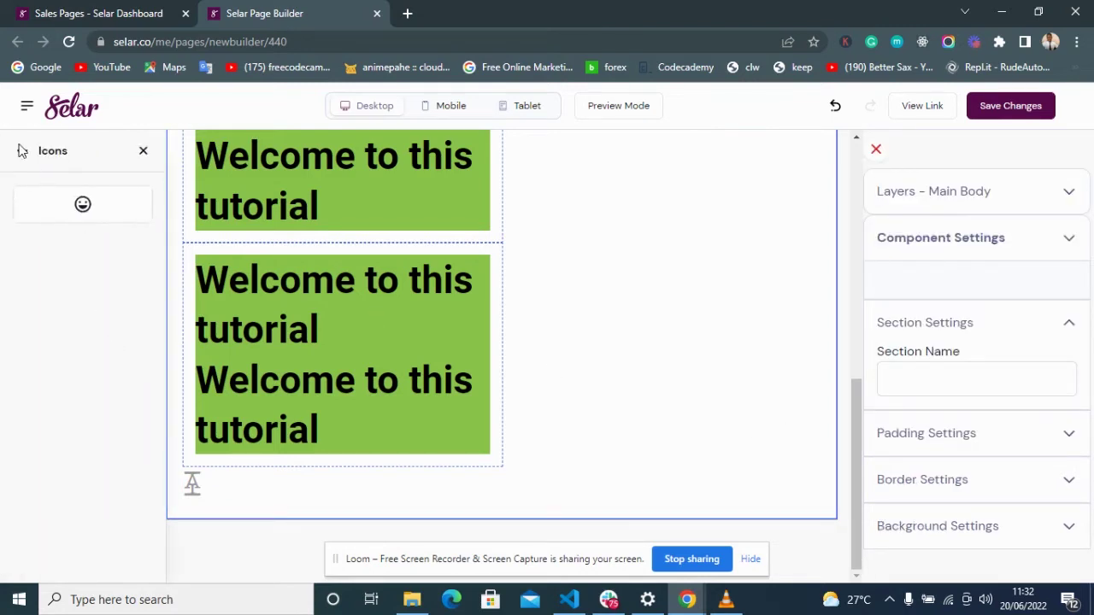
click(21, 157)
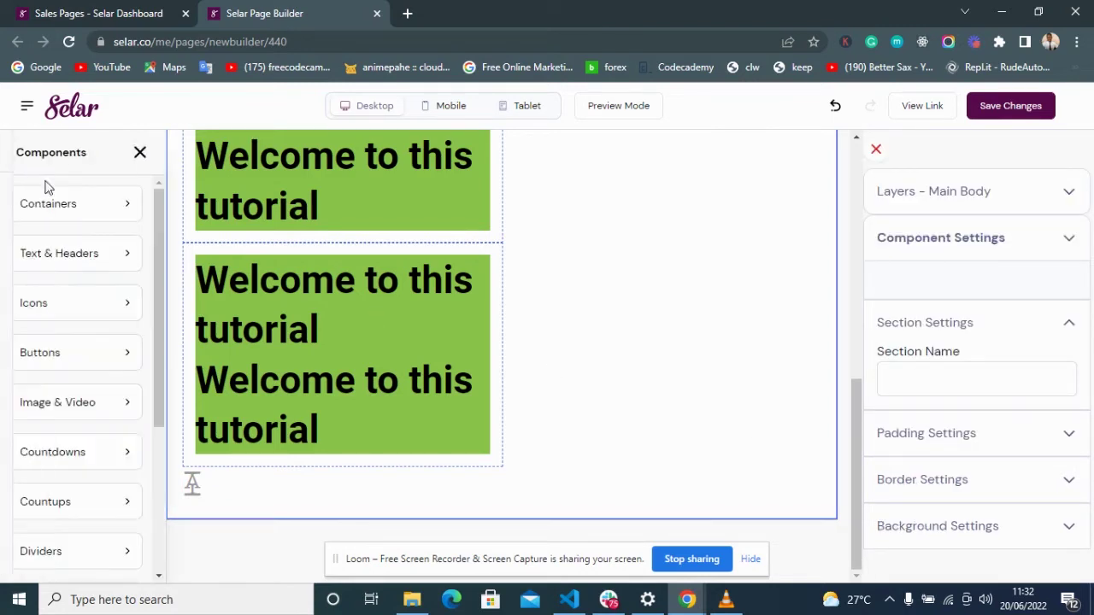
click(66, 407)
drag(73, 247, 645, 384)
scroll(612, 416, down, 2)
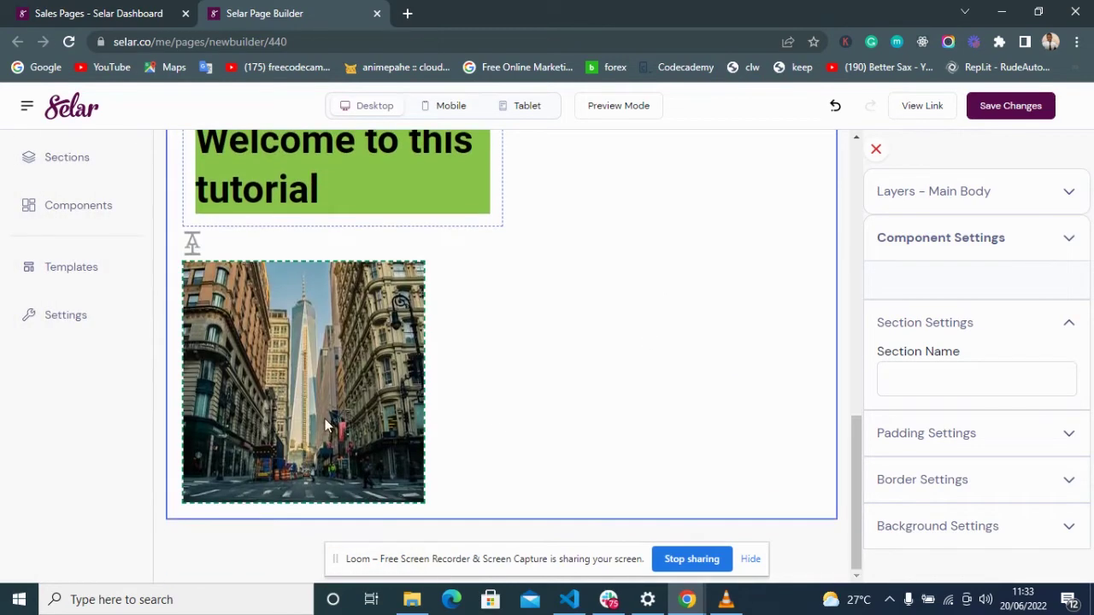
click(333, 393)
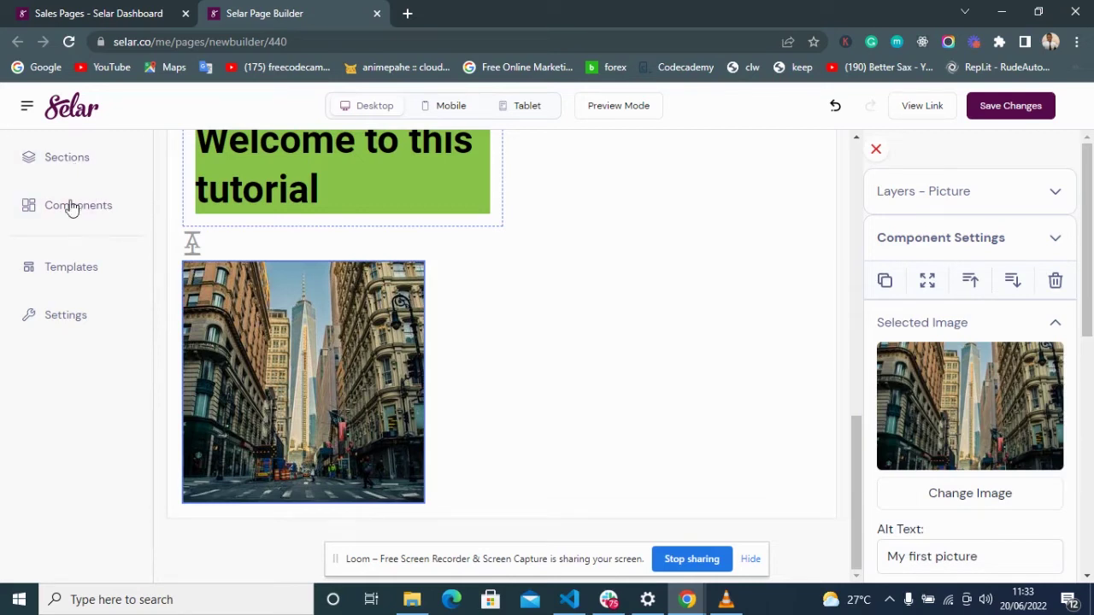
Step: Round the picture's corners with radii of 15 top left, 16 top right, 20 bottom left and 20 bottom right
scroll(1004, 396, down, 5)
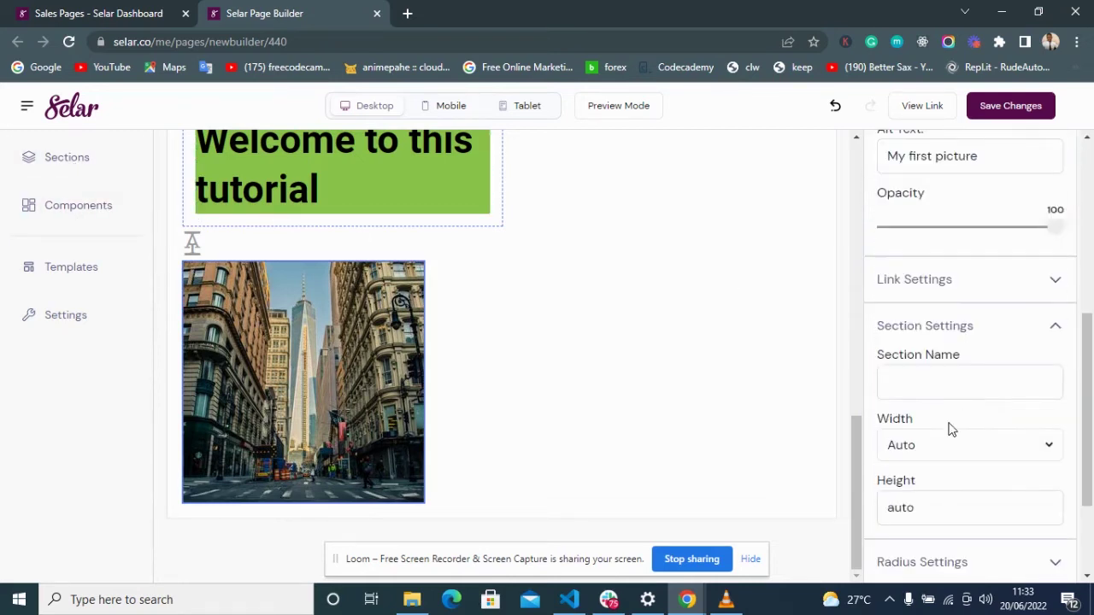
scroll(888, 346, up, 2)
scroll(889, 346, down, 4)
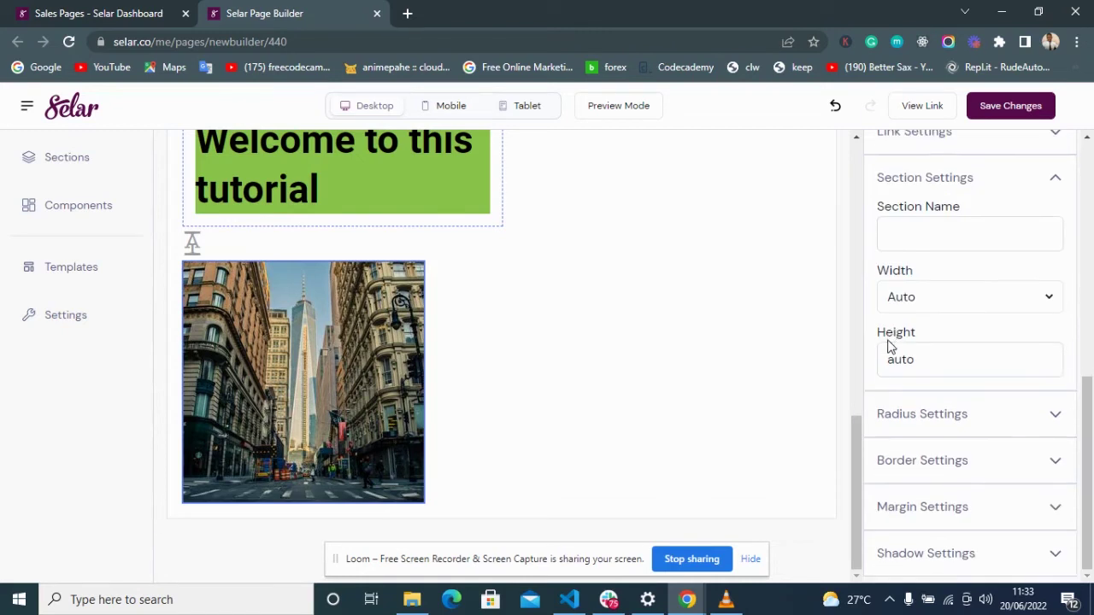
click(932, 422)
scroll(928, 422, down, 3)
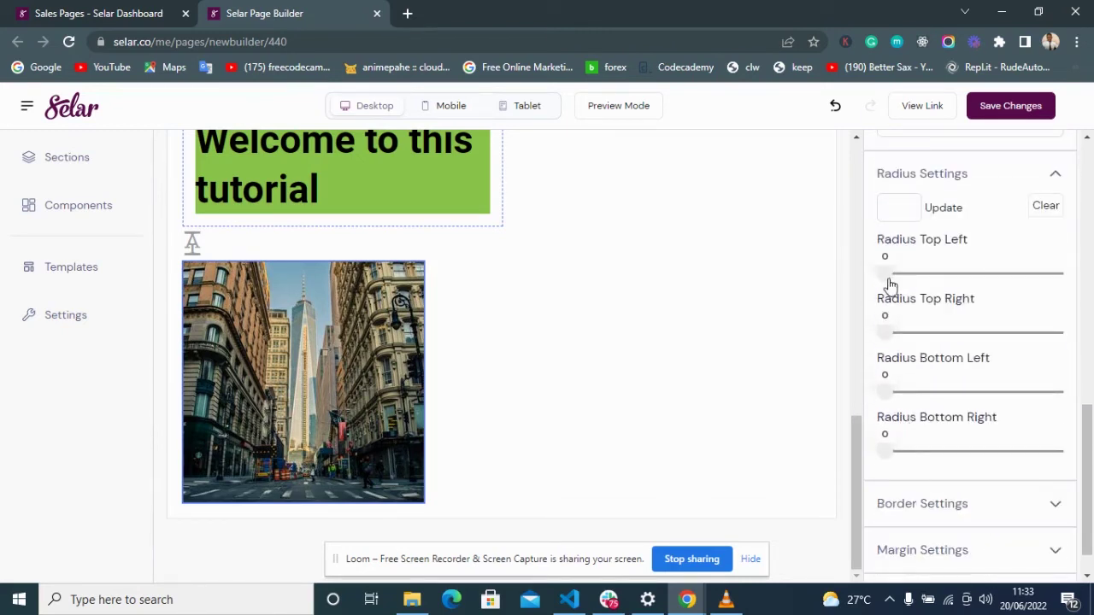
drag(887, 276, 915, 284)
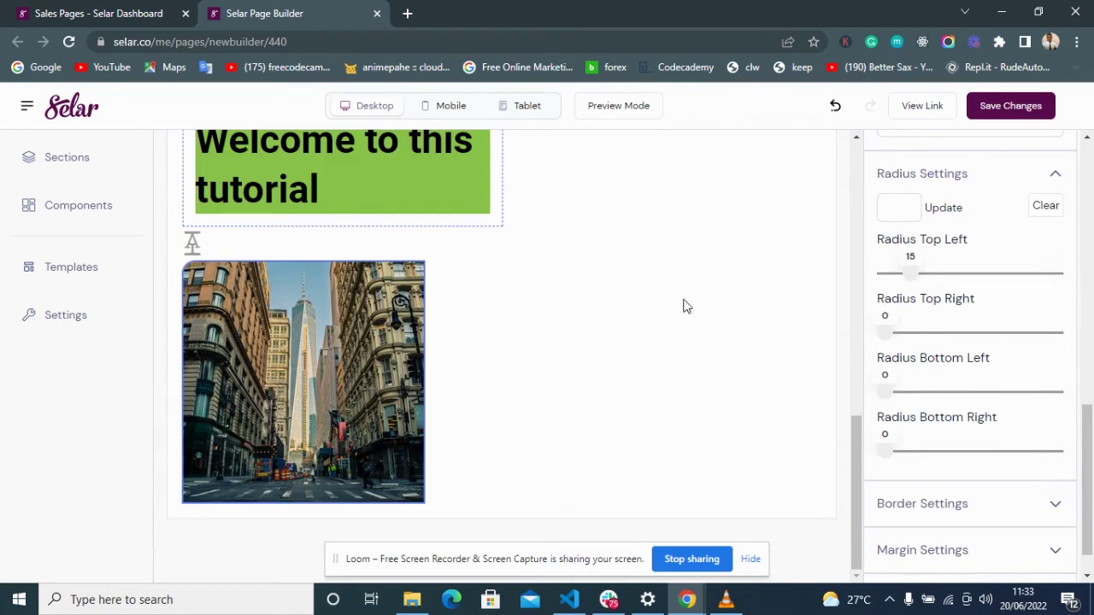
drag(885, 332, 893, 340)
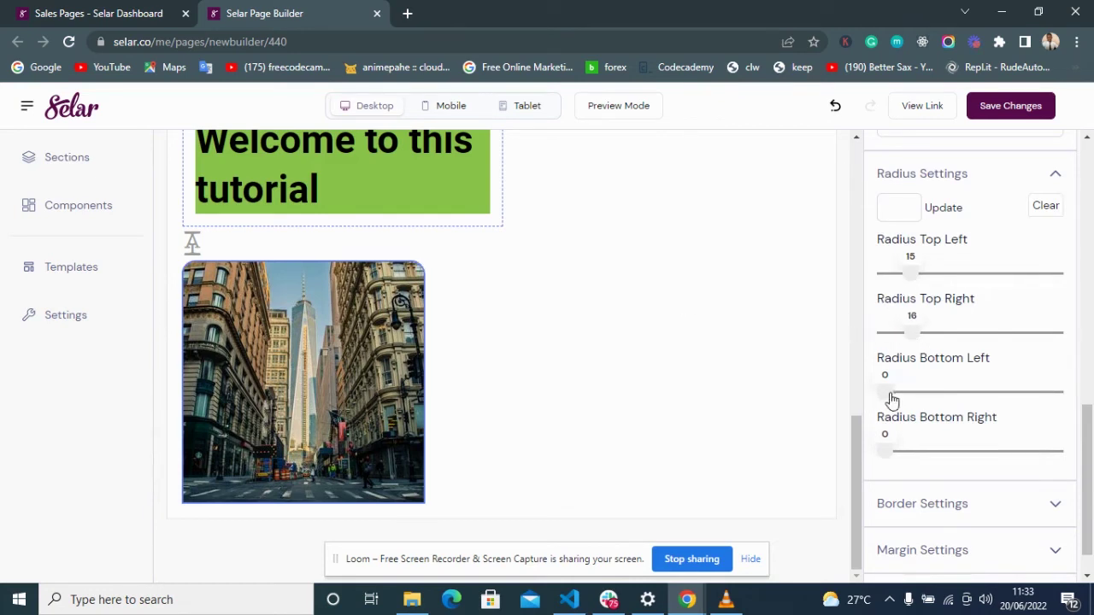
drag(887, 392, 916, 393)
mouse_move(886, 451)
mouse_down()
mouse_move(923, 458)
mouse_move(899, 453)
mouse_up()
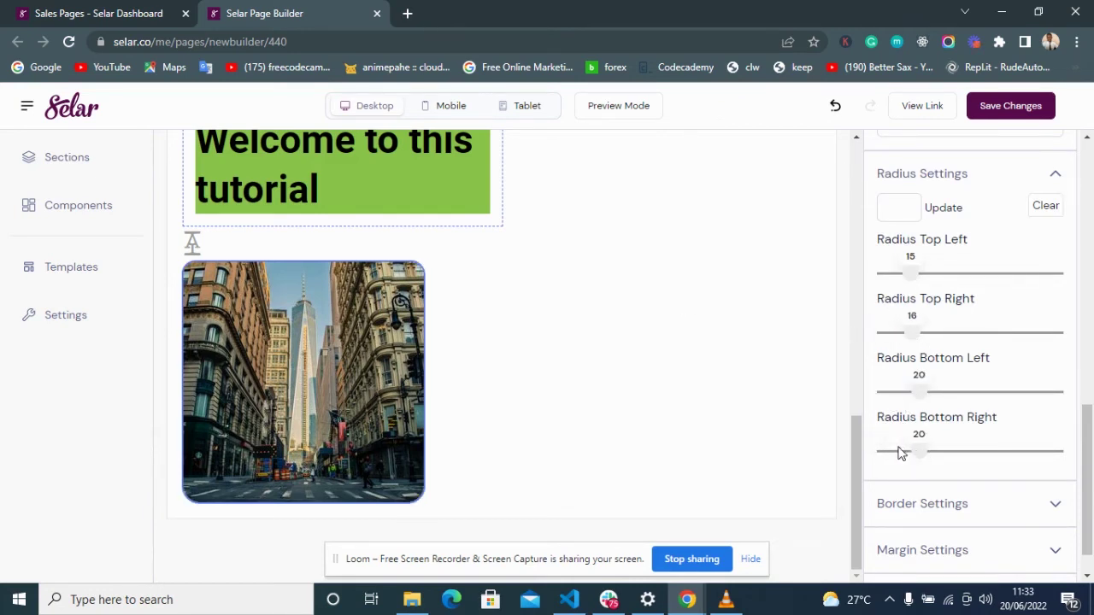
Step: Add a video component below the picture and select it to show its settings
click(72, 209)
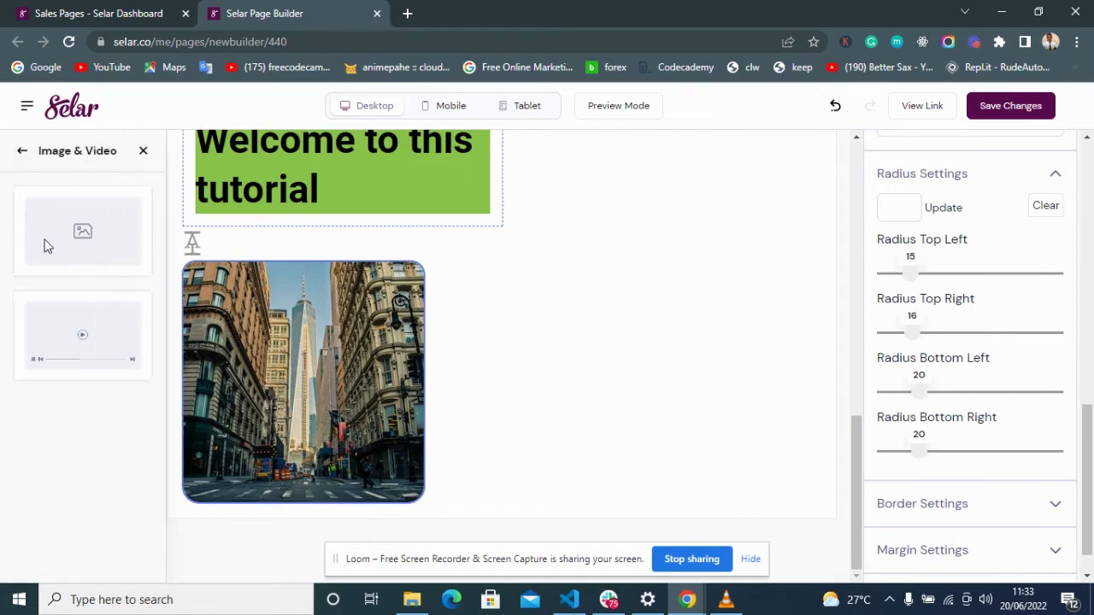
drag(72, 340, 545, 362)
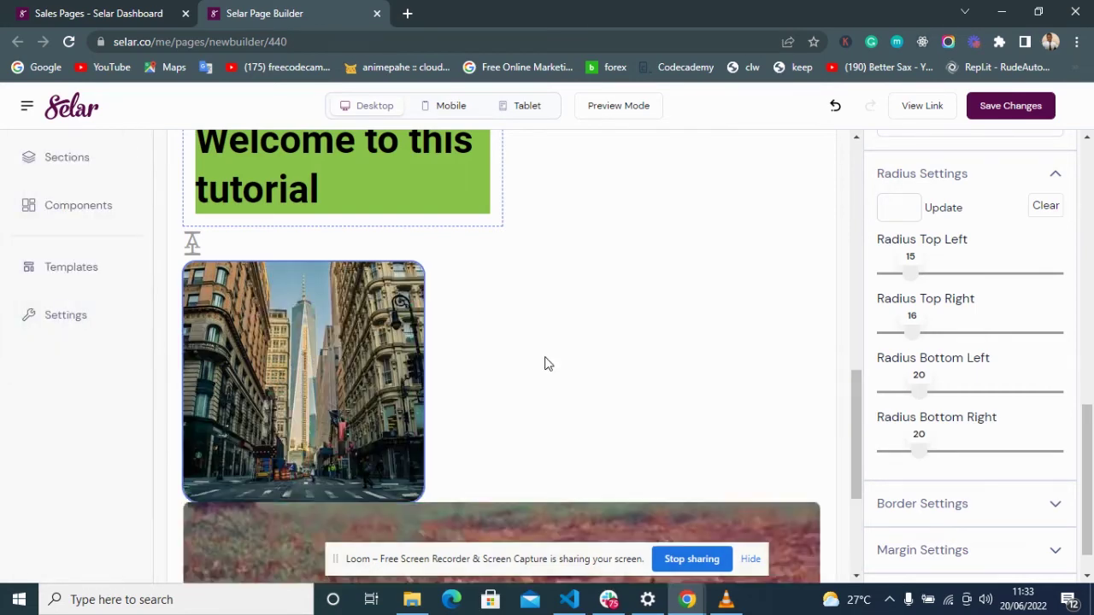
scroll(544, 360, down, 3)
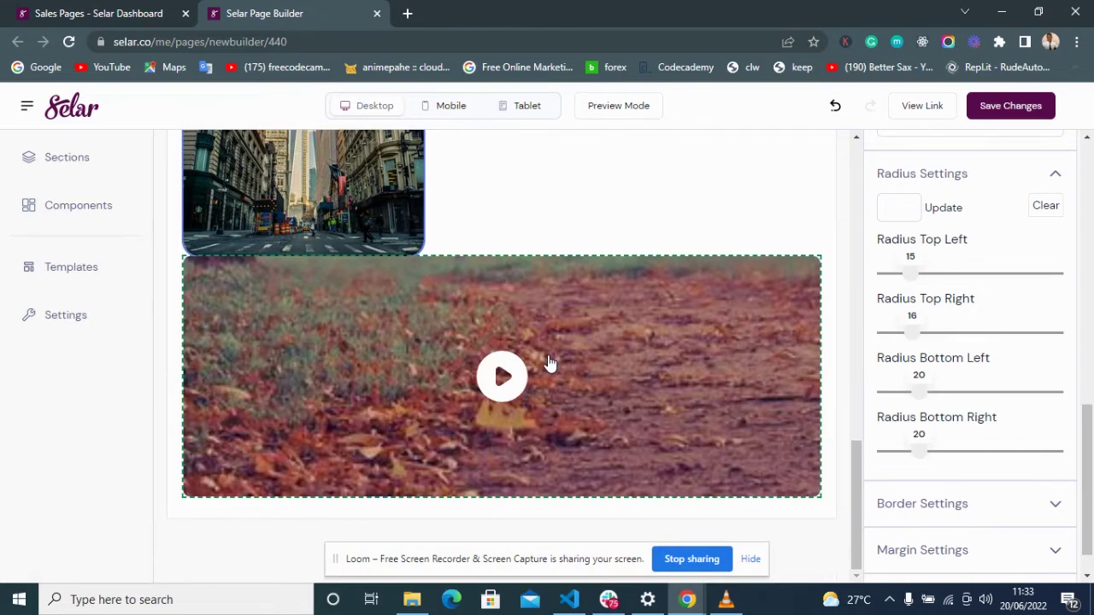
click(608, 354)
Step: Try Vimeo as the video's source, switch it back to YouTube, and view the thumbnail settings
scroll(957, 310, up, 5)
scroll(957, 311, down, 2)
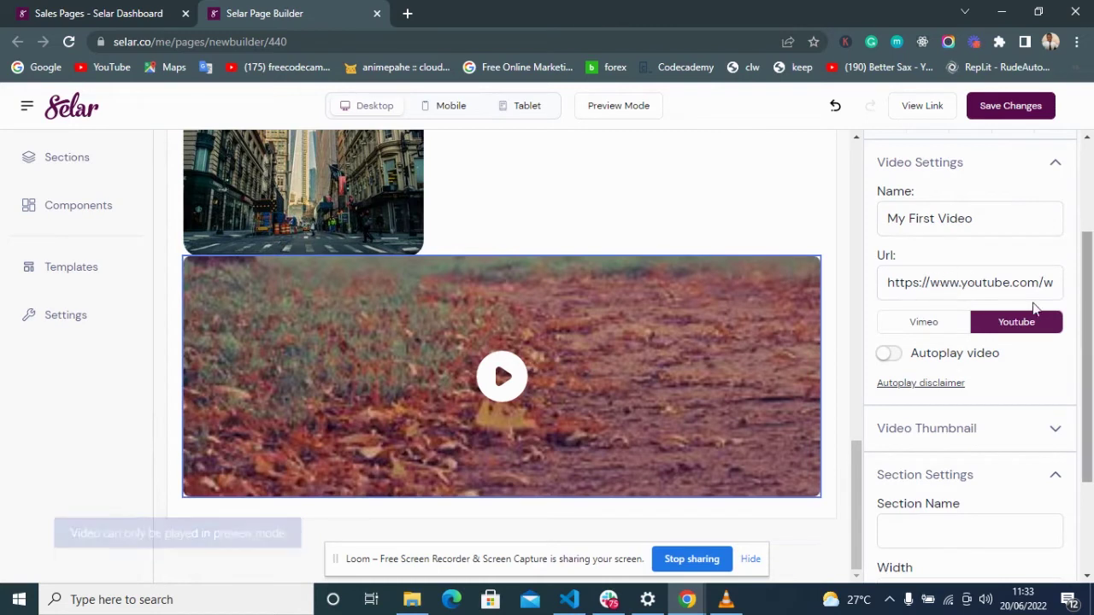
click(917, 335)
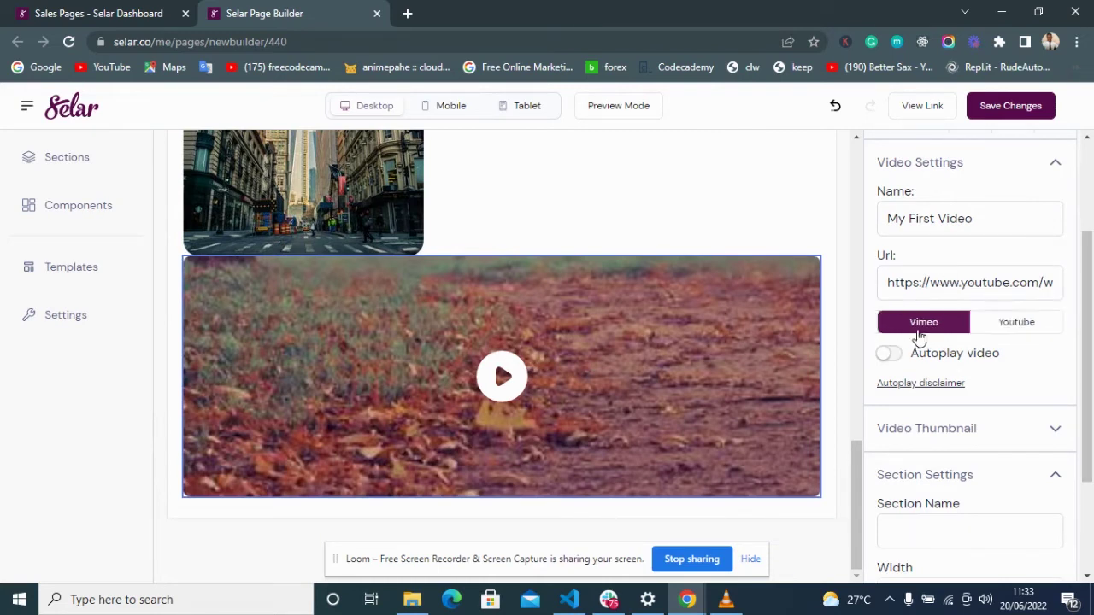
click(1011, 330)
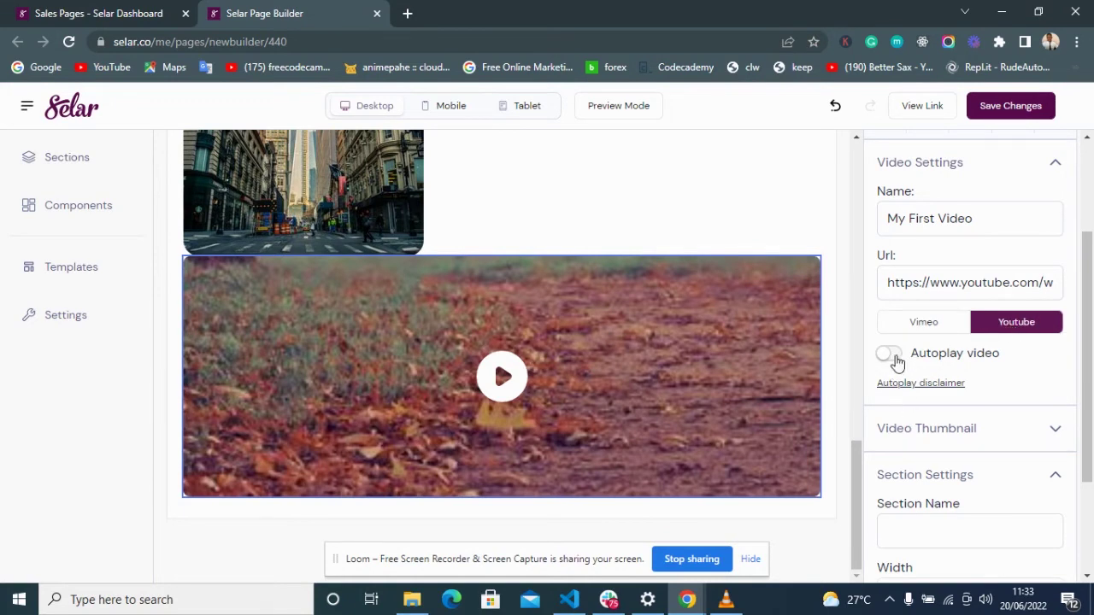
scroll(906, 363, down, 2)
click(918, 271)
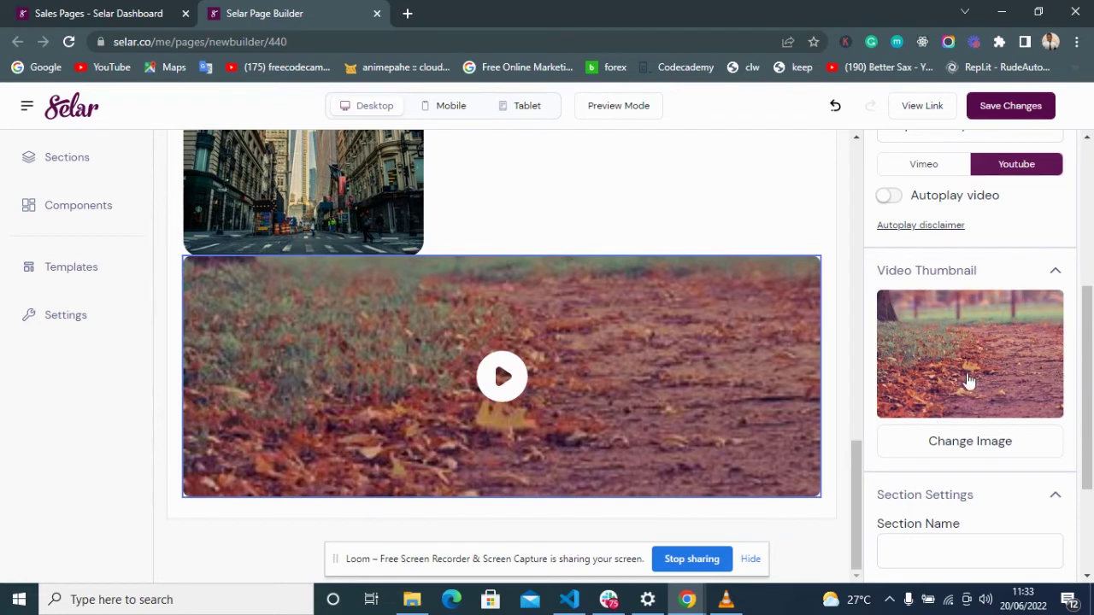
scroll(952, 419, down, 2)
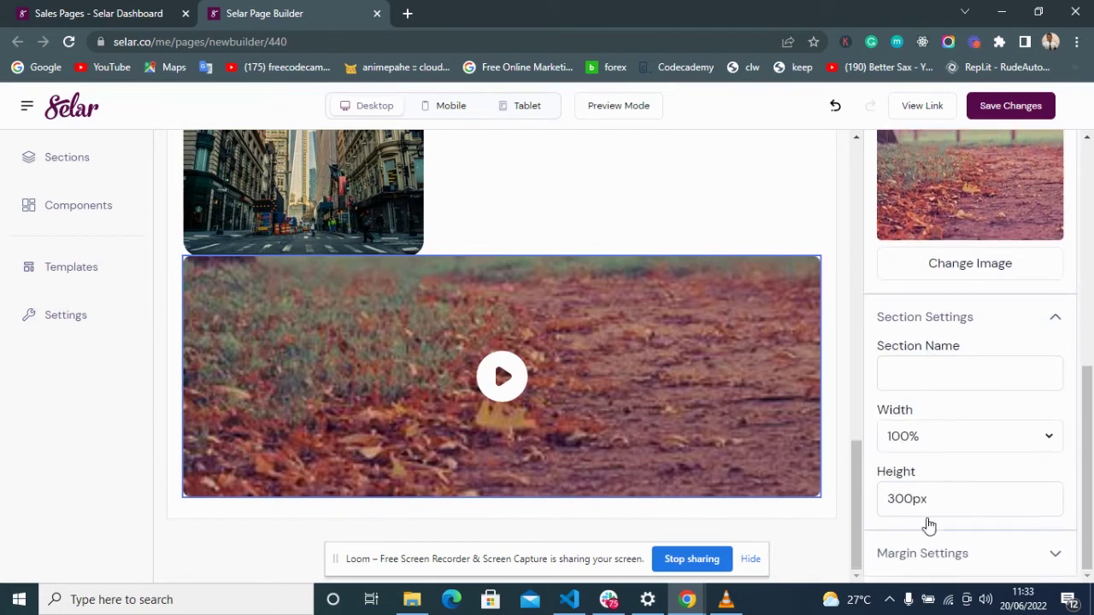
Step: Set the video's width to 60% and check how it sits below the picture
click(895, 498)
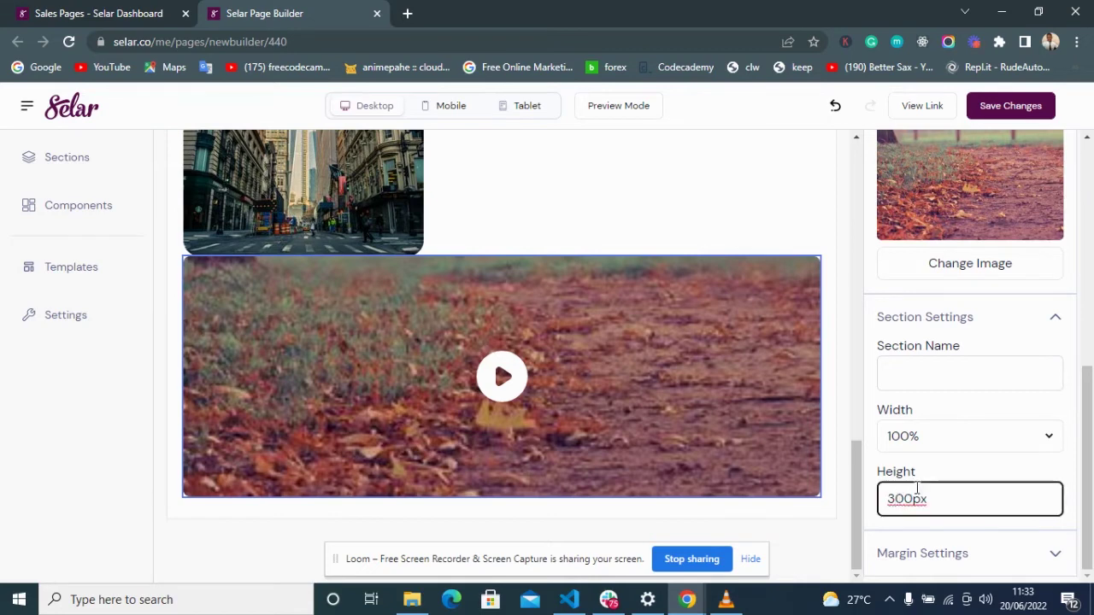
click(918, 436)
click(948, 184)
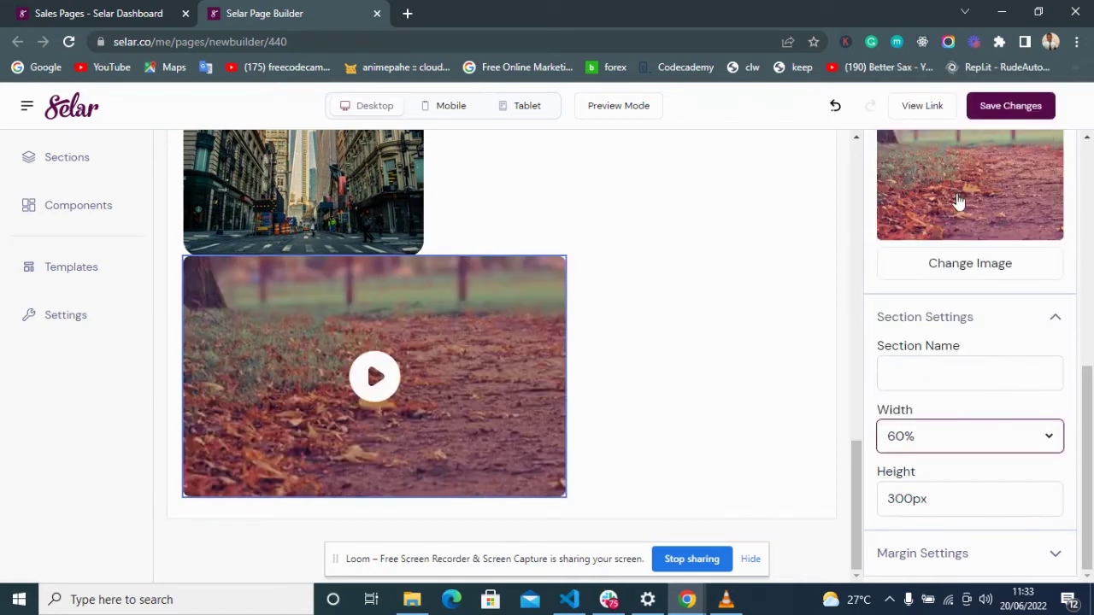
click(595, 393)
scroll(593, 396, up, 2)
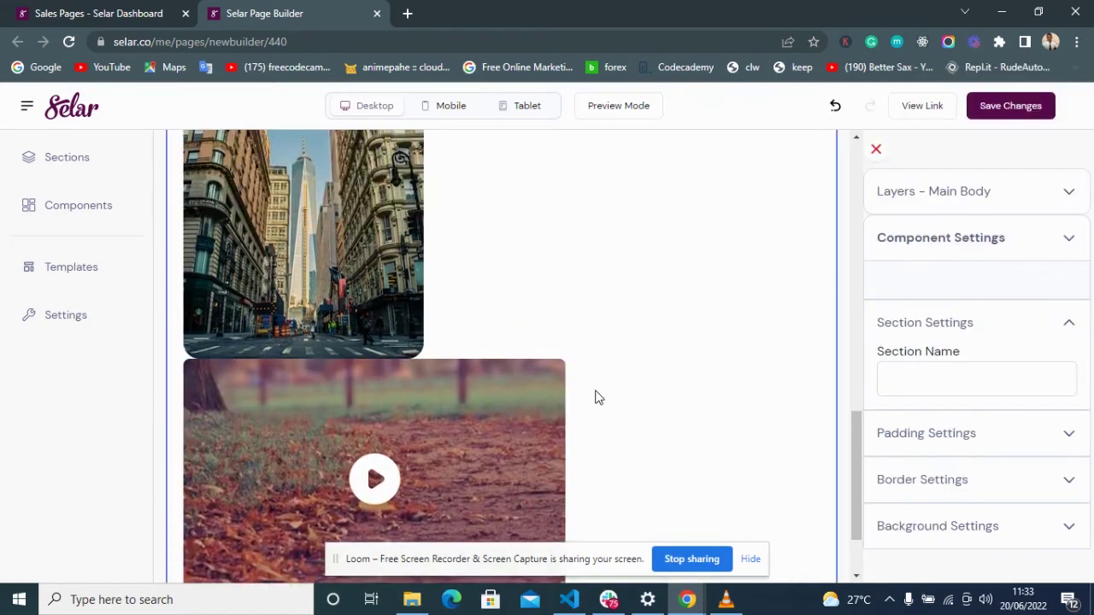
scroll(618, 412, down, 2)
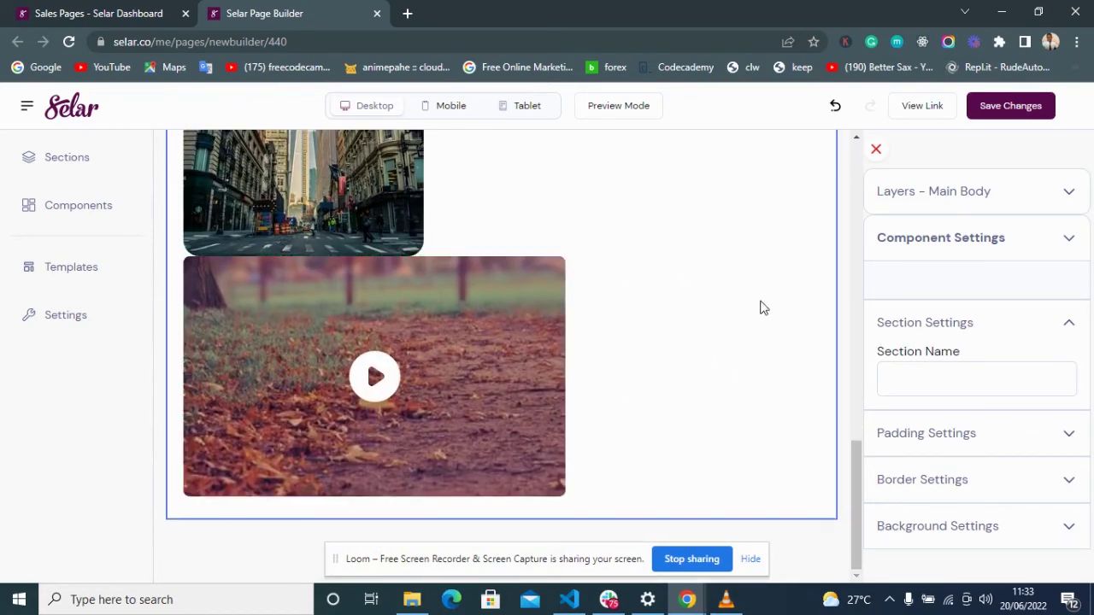
Step: Move the empty row from the top of the page down between the picture and the video, and select its inner container
scroll(681, 315, up, 10)
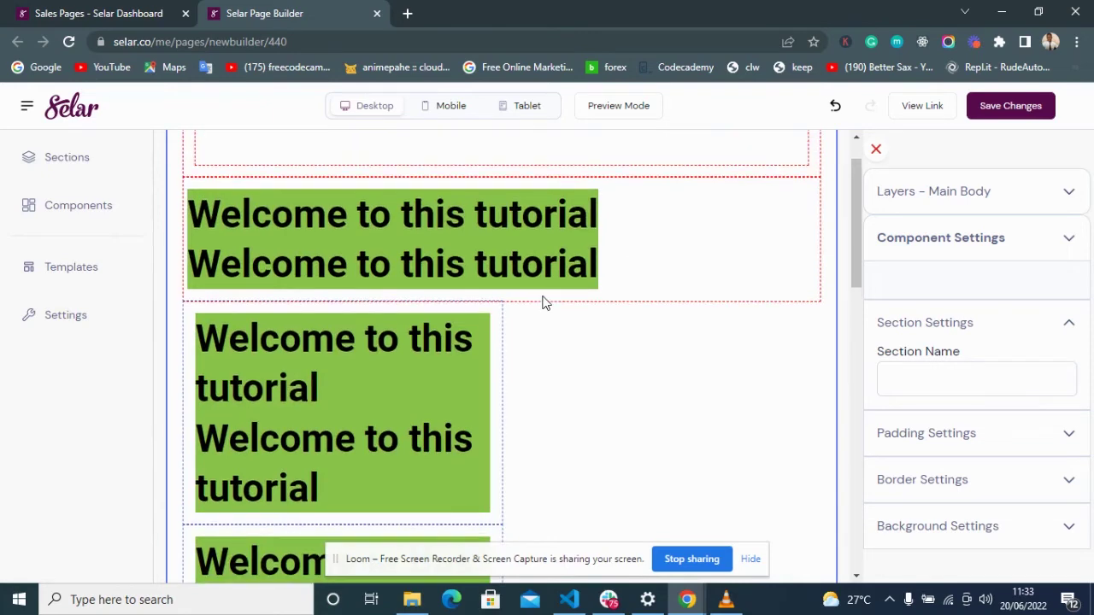
scroll(598, 413, down, 10)
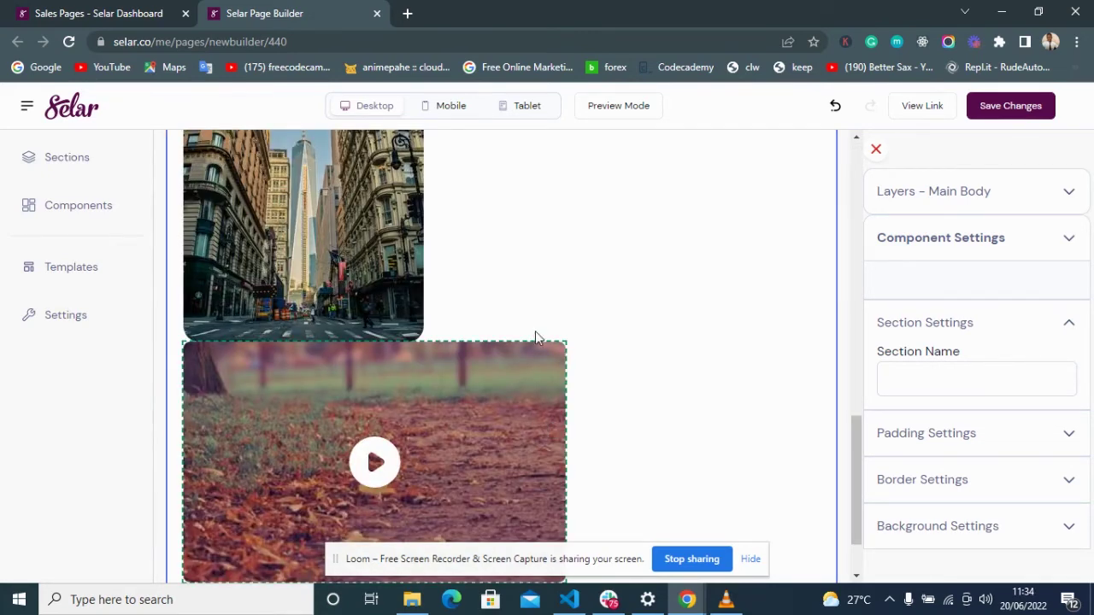
scroll(537, 329, up, 10)
scroll(684, 233, up, 2)
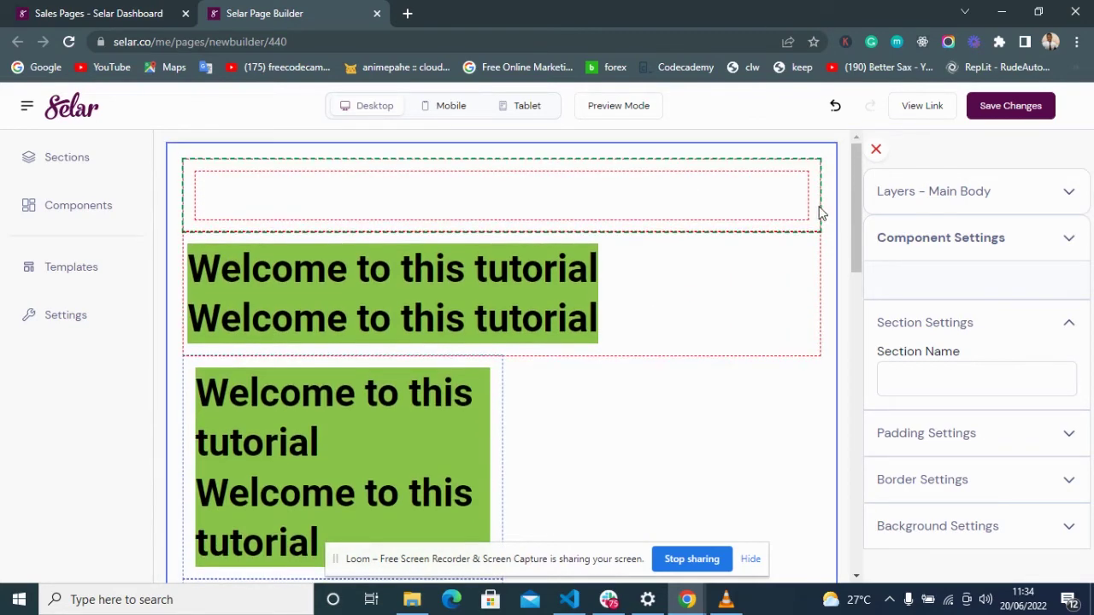
click(819, 214)
click(1012, 284)
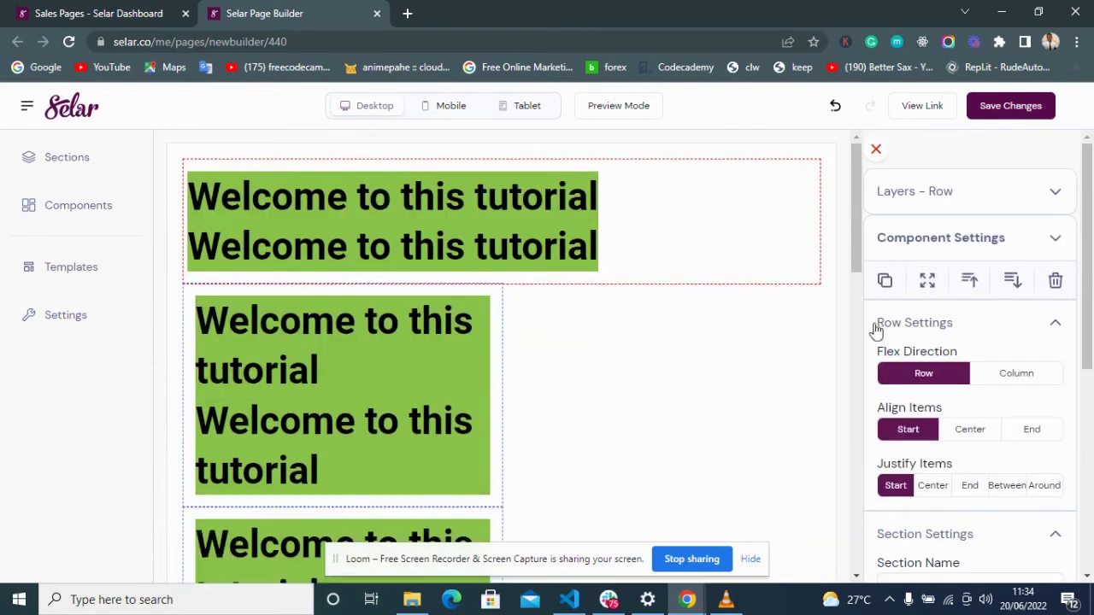
scroll(500, 423, down, 5)
scroll(505, 418, up, 2)
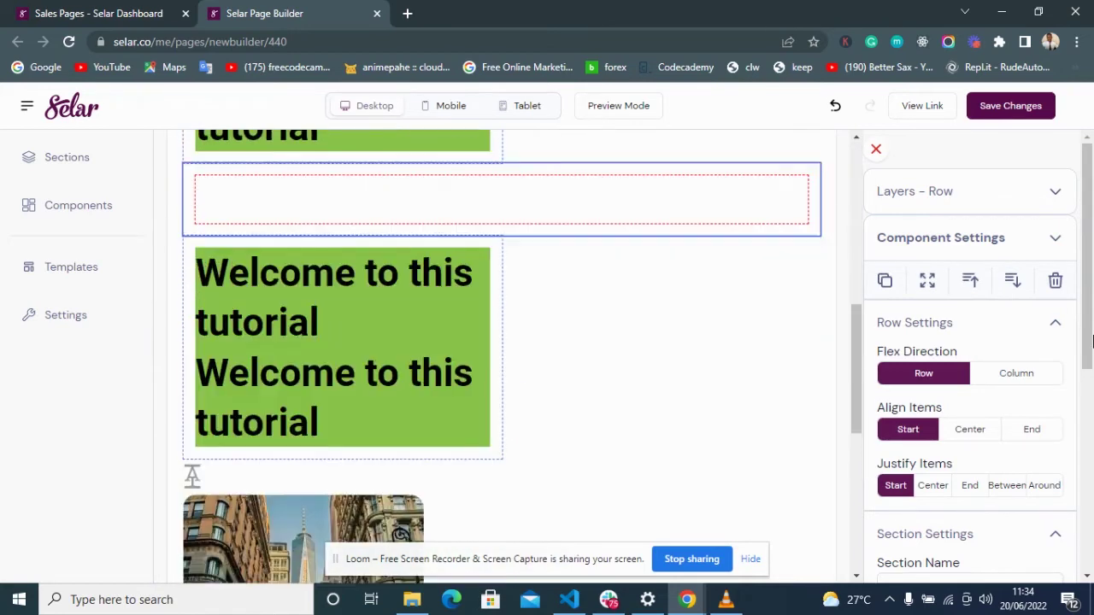
click(1012, 285)
scroll(690, 415, down, 5)
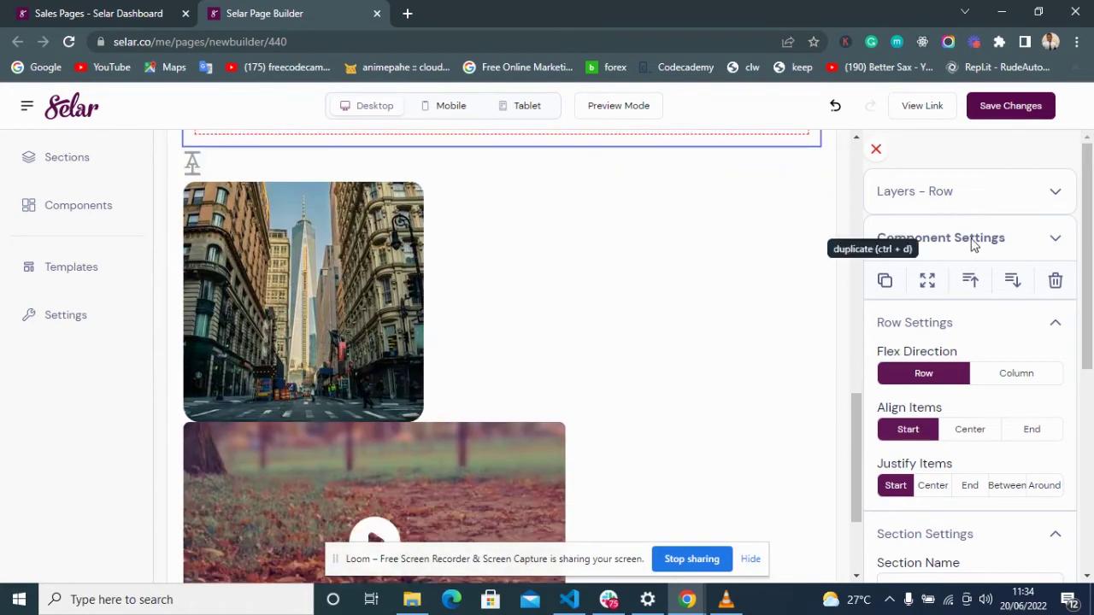
click(1012, 282)
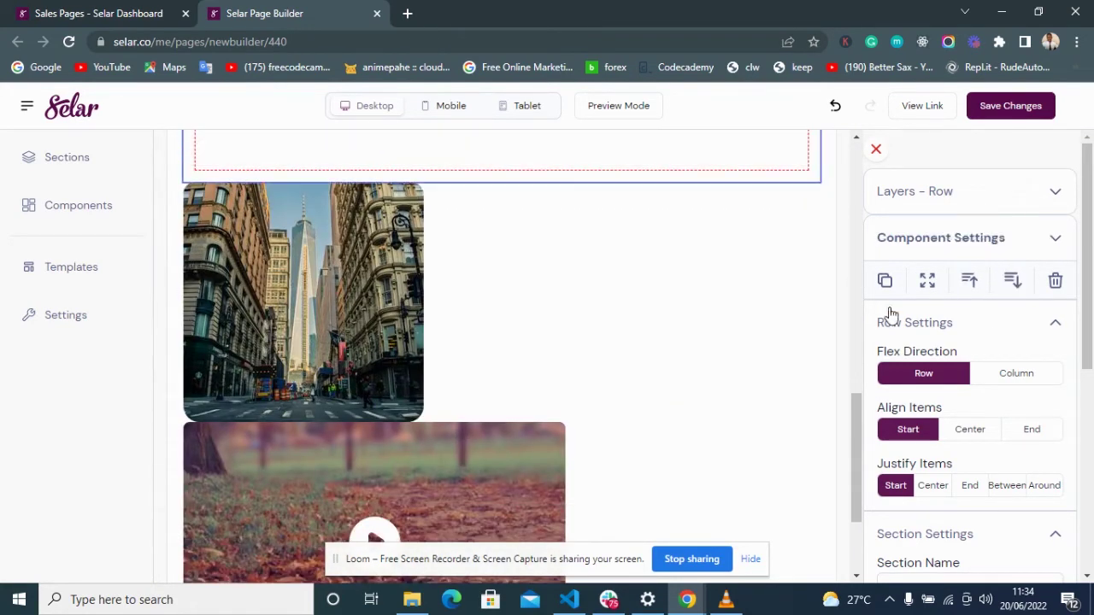
click(1018, 287)
click(667, 388)
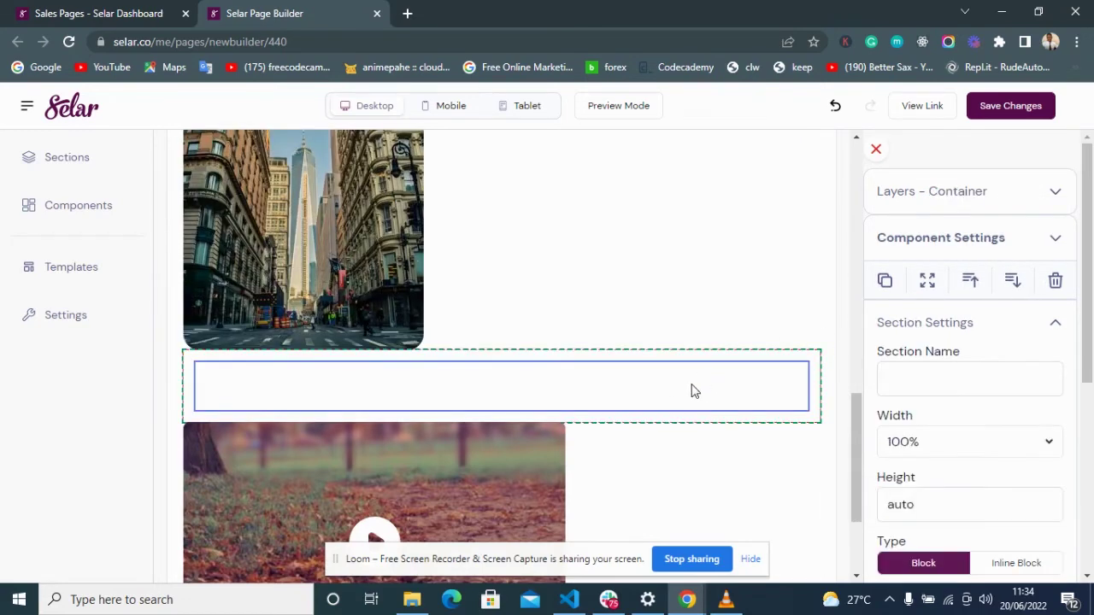
Step: Delete the empty inner container from the row below the picture and move the video into that row
click(1054, 282)
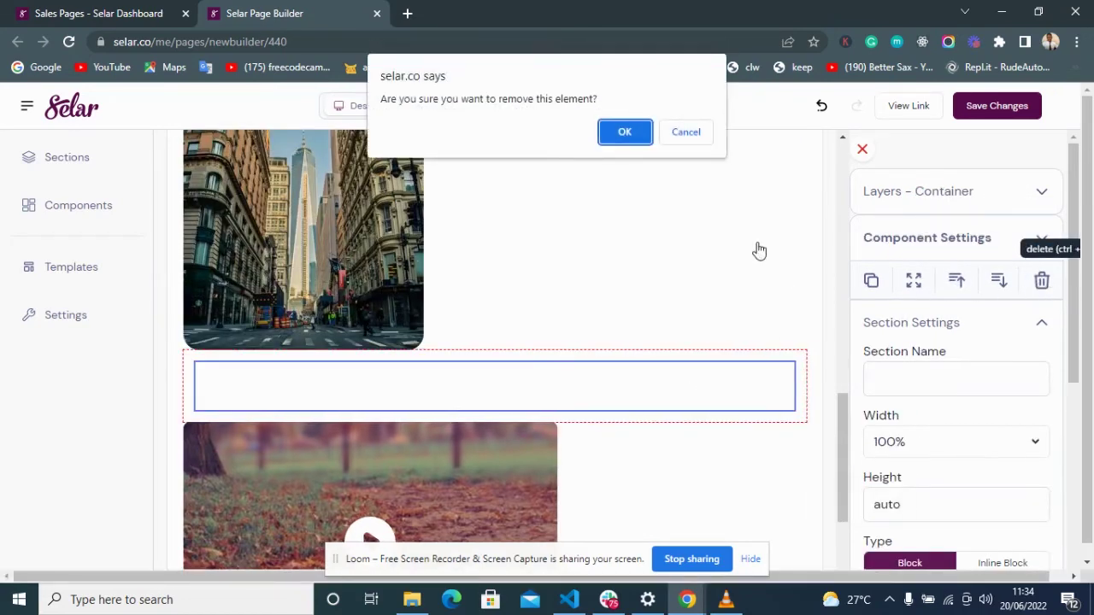
click(624, 133)
drag(549, 435, 584, 363)
scroll(581, 380, down, 1)
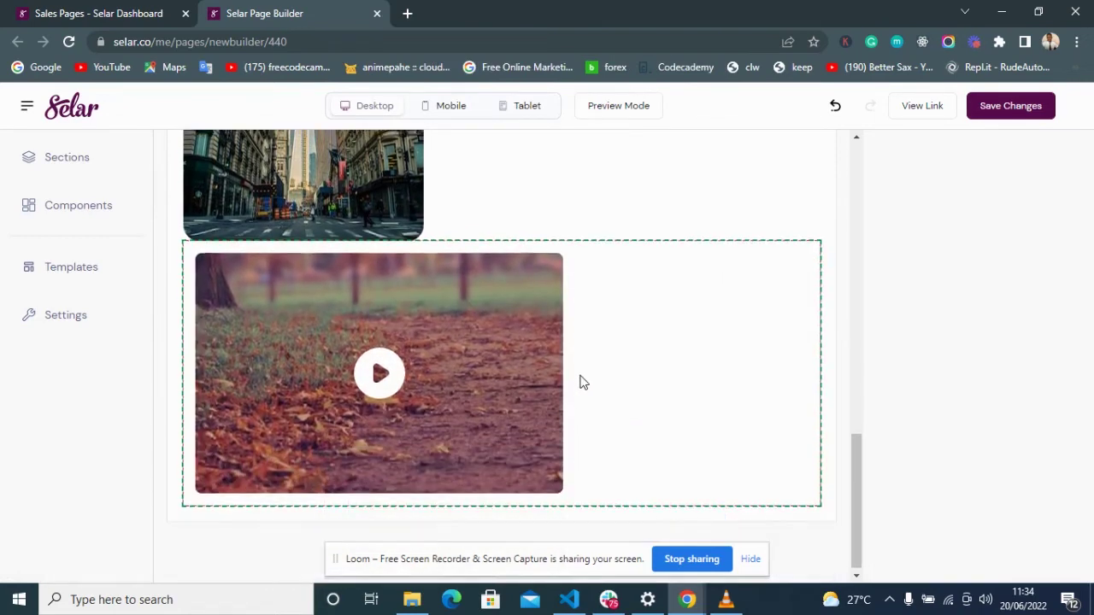
Step: Select the video's row, try its Justify Items options Center, End and Start, and settle on Center
click(684, 354)
click(935, 485)
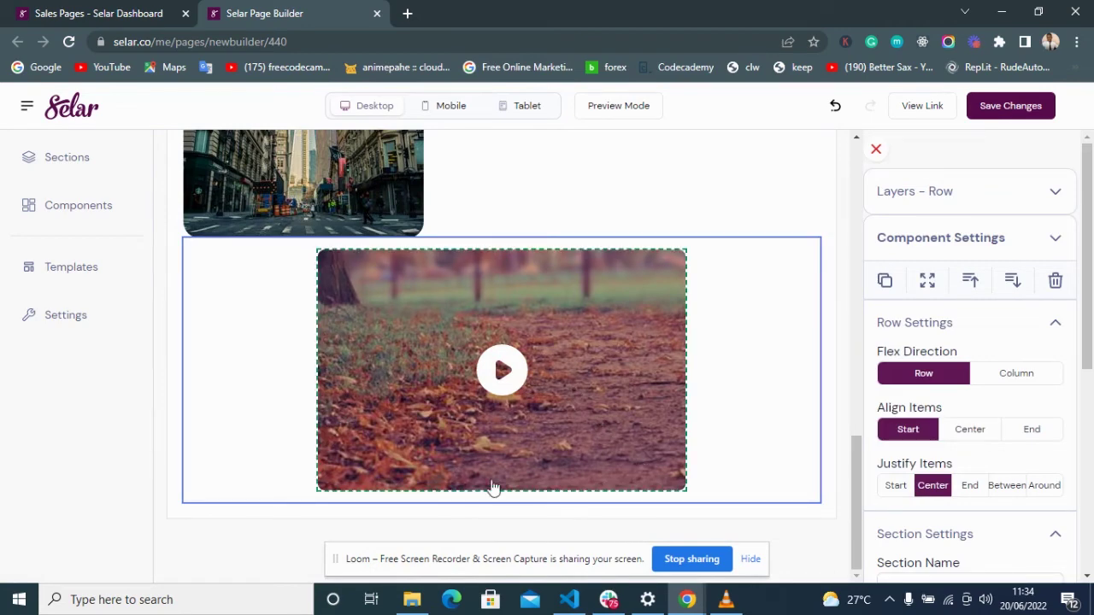
click(972, 489)
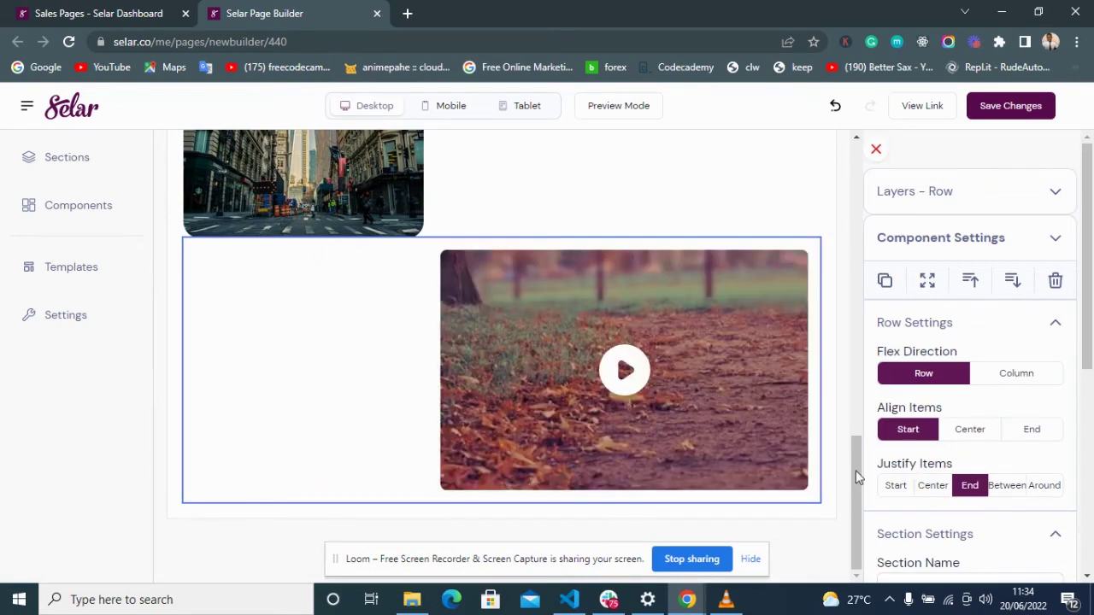
scroll(592, 371, up, 1)
scroll(592, 370, up, 3)
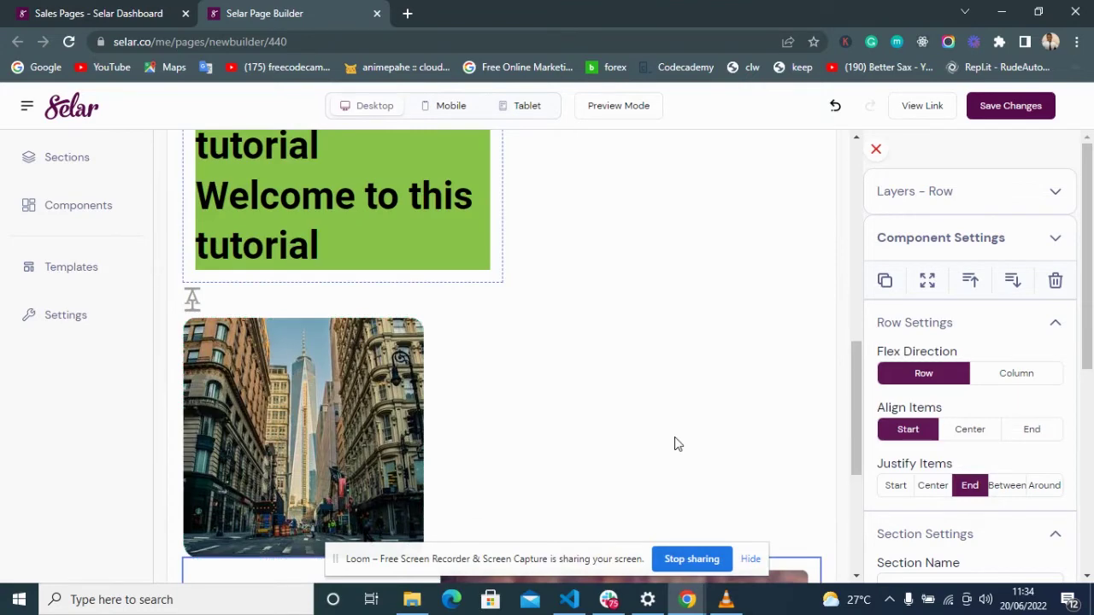
scroll(674, 443, down, 3)
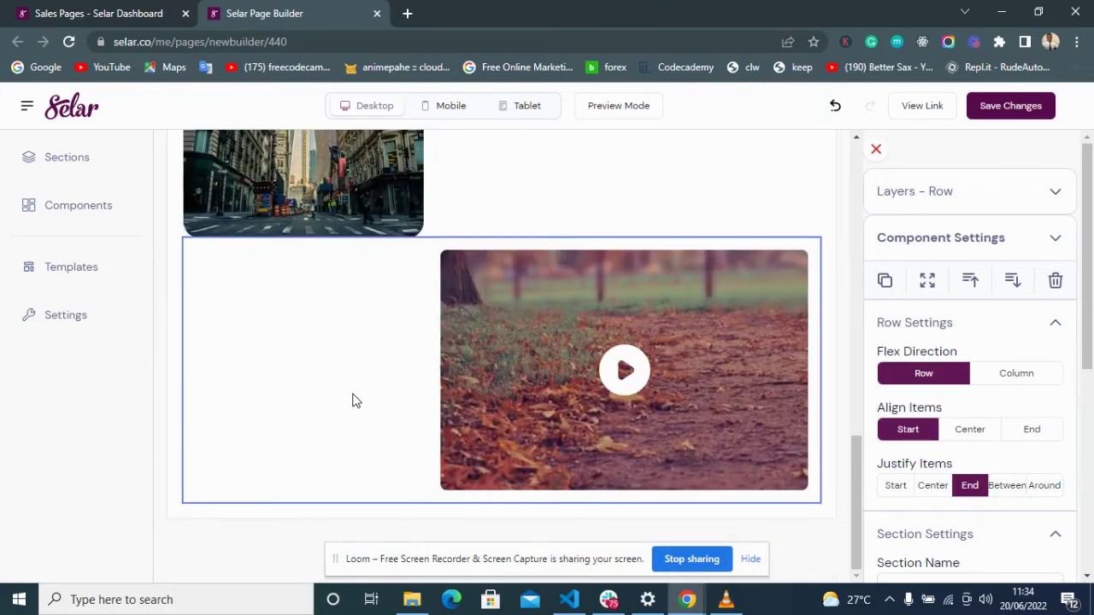
click(895, 486)
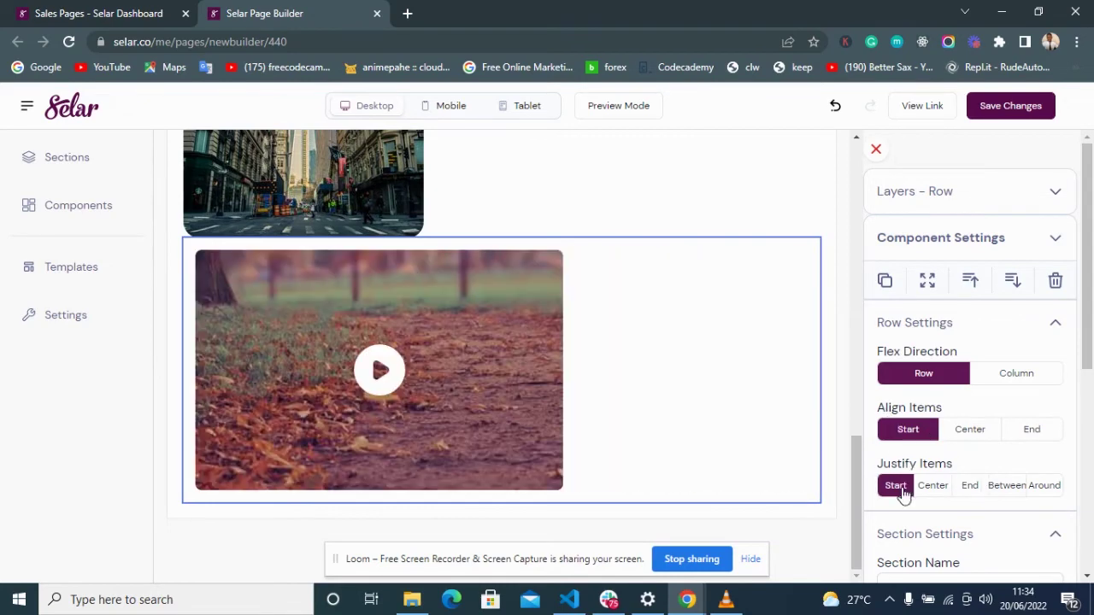
click(932, 486)
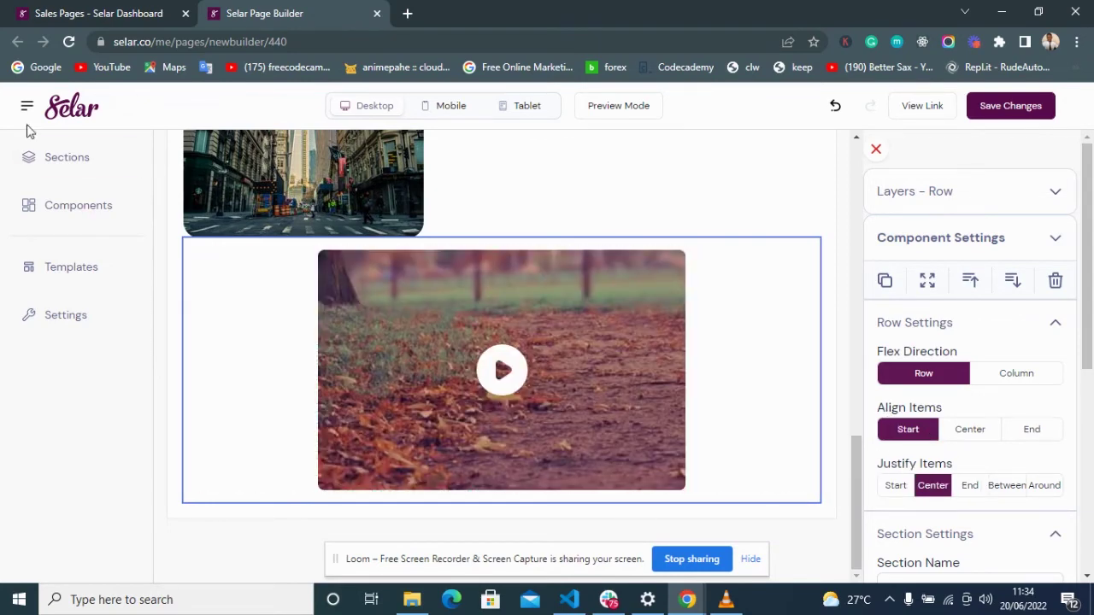
scroll(982, 359, down, 5)
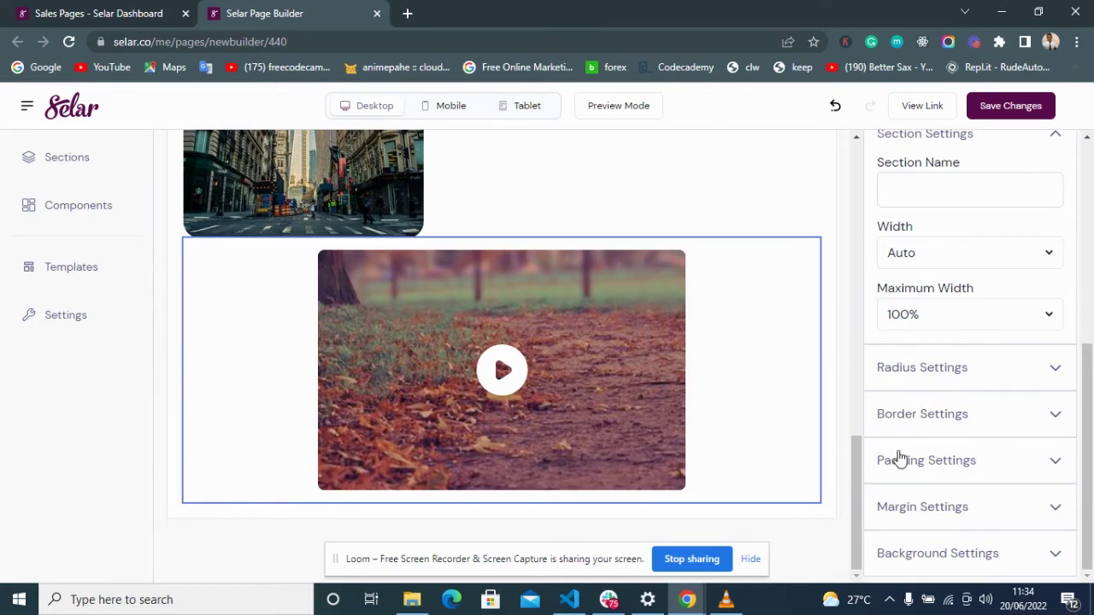
scroll(984, 472, up, 2)
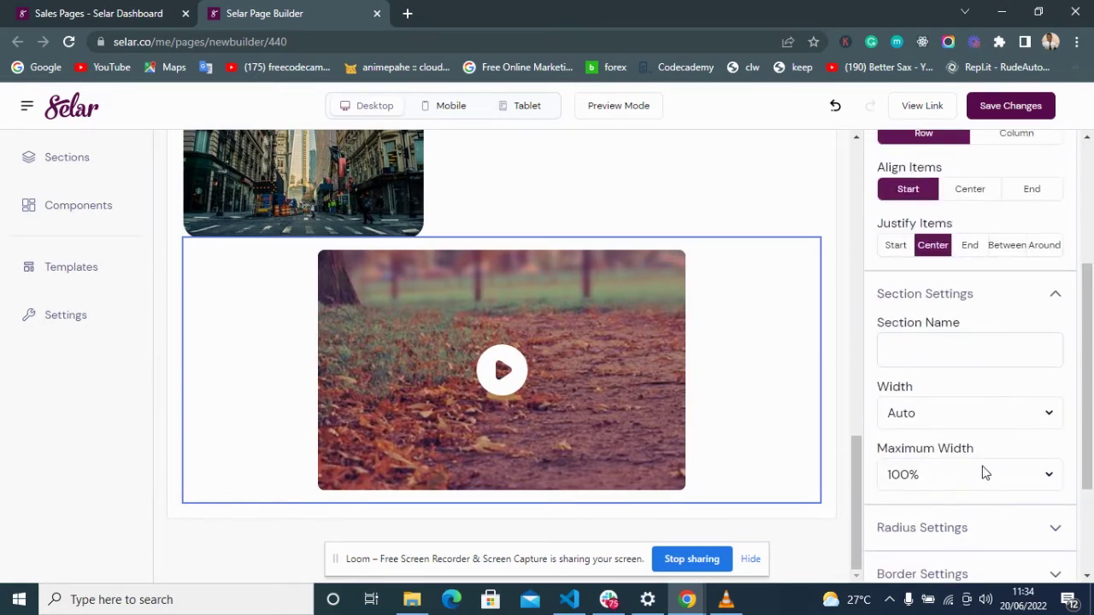
Step: Add the first countdown style below the video's row and select it to show its settings
click(79, 206)
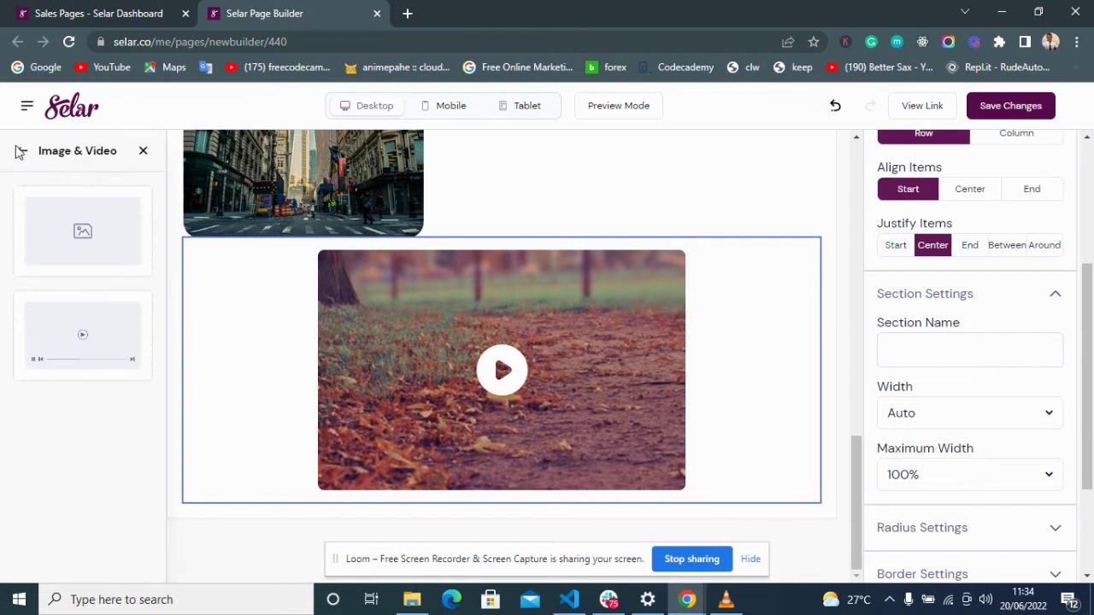
click(20, 151)
scroll(70, 391, down, 2)
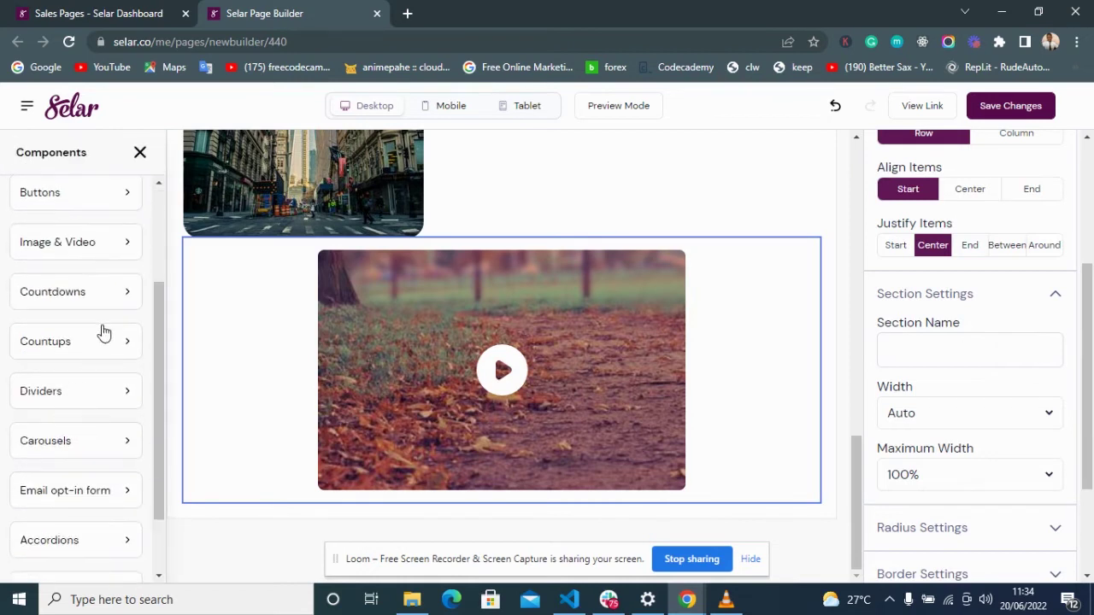
click(57, 289)
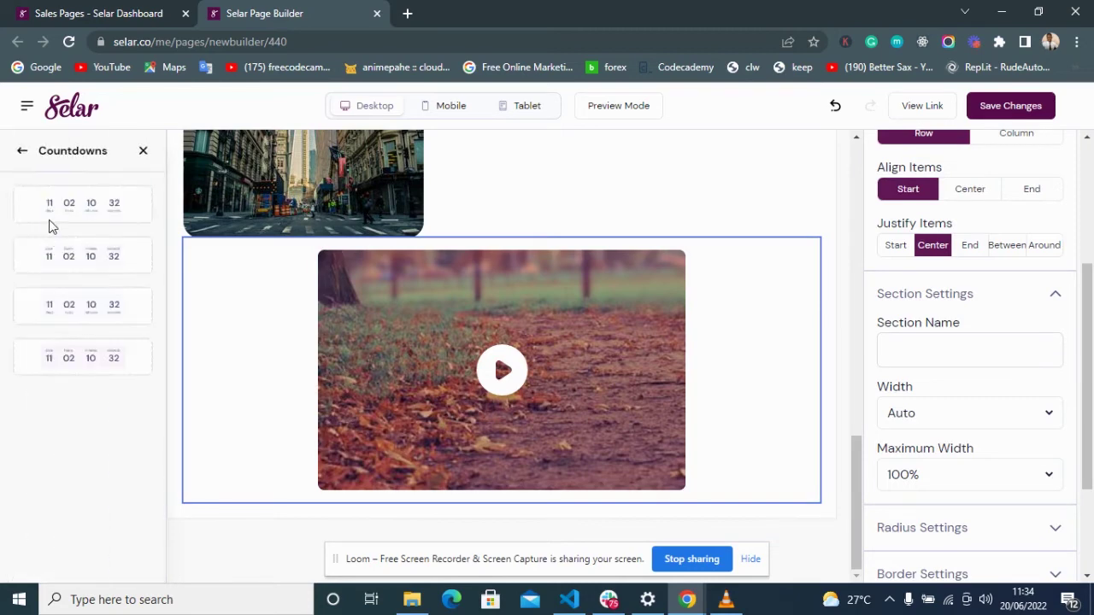
drag(49, 225, 500, 511)
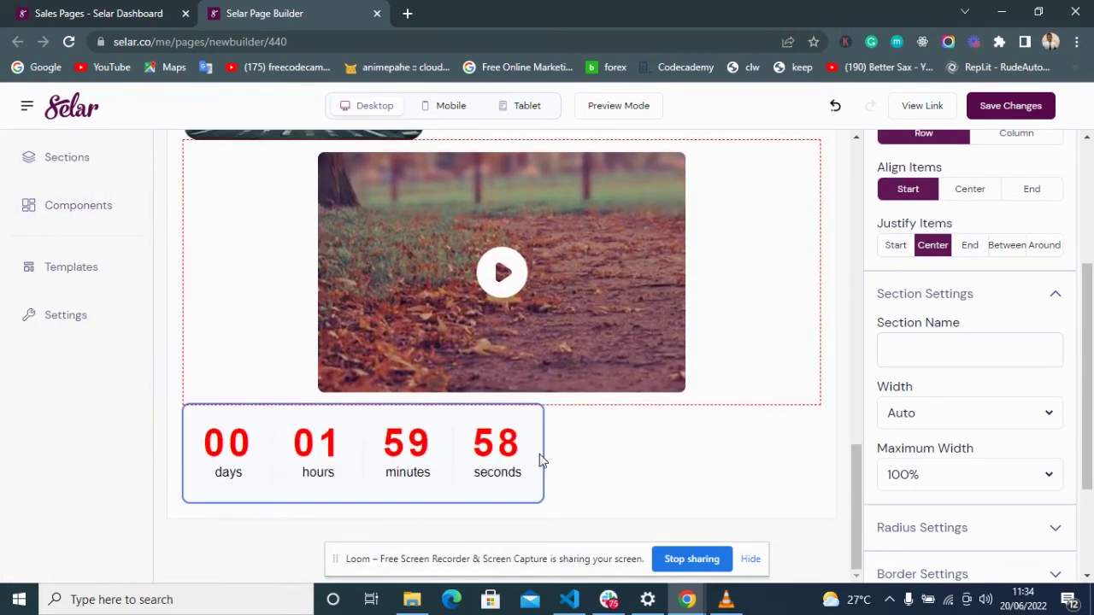
click(539, 461)
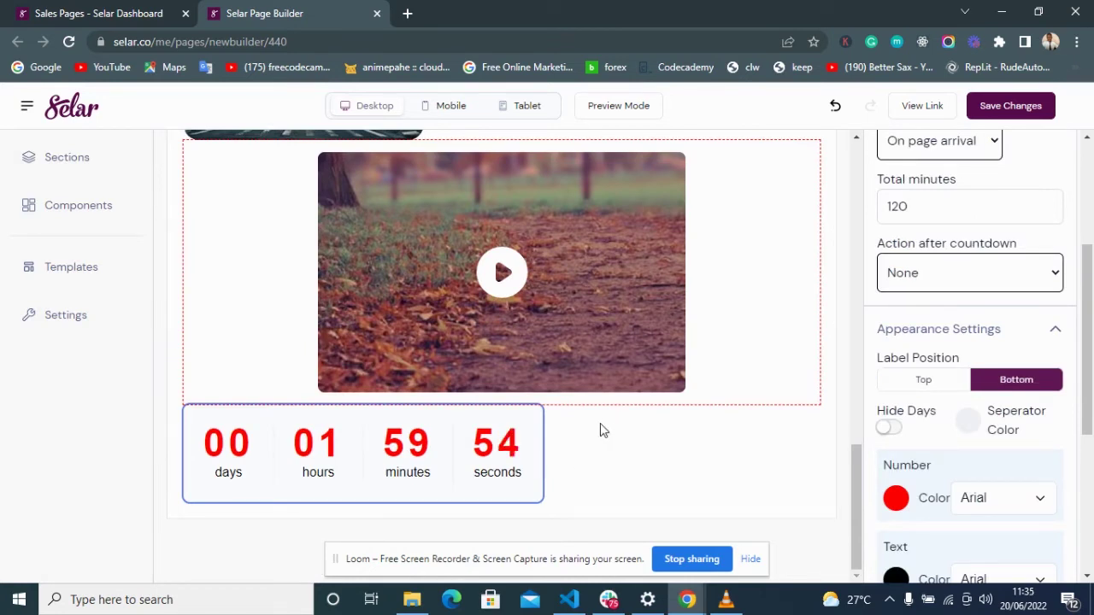
Step: Move the countdown into the video's row and set the row's Flex Direction to Column and Align Items to Center
drag(537, 455, 560, 402)
click(550, 423)
scroll(1054, 310, up, 2)
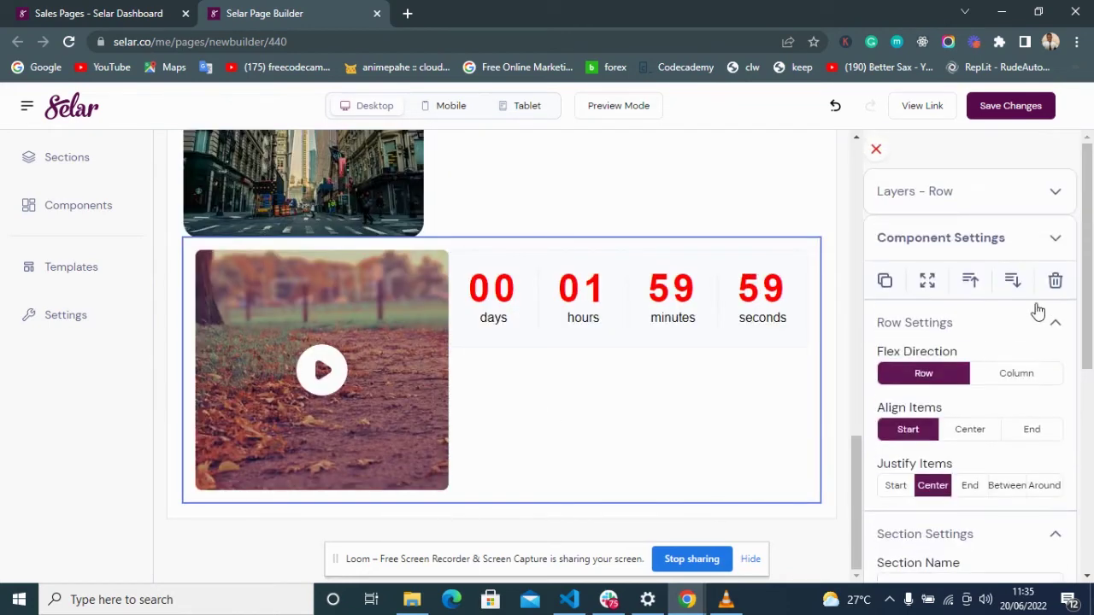
click(1012, 385)
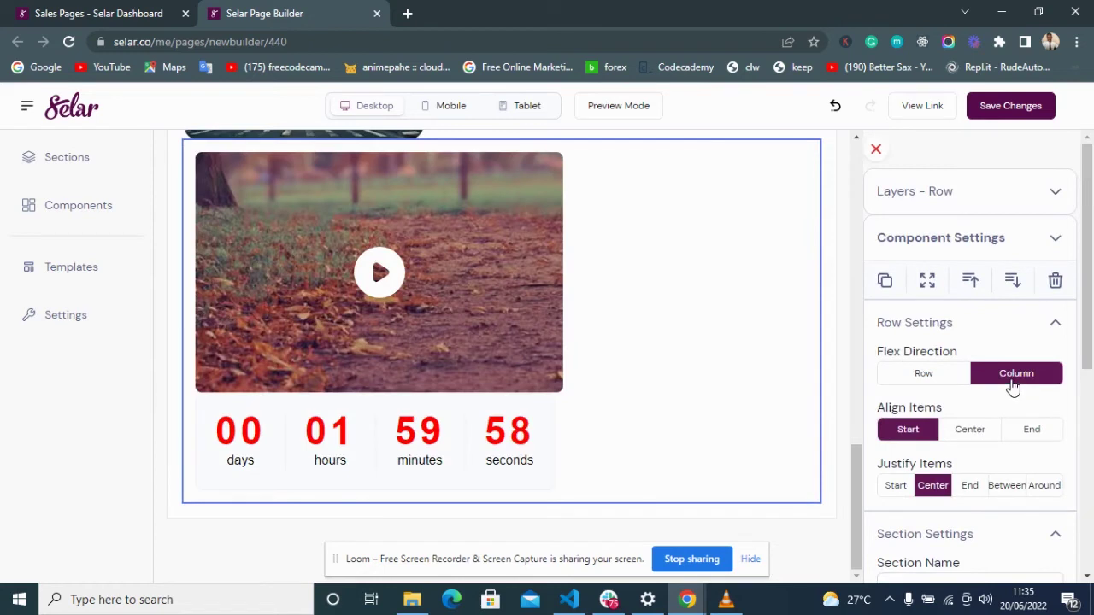
click(975, 437)
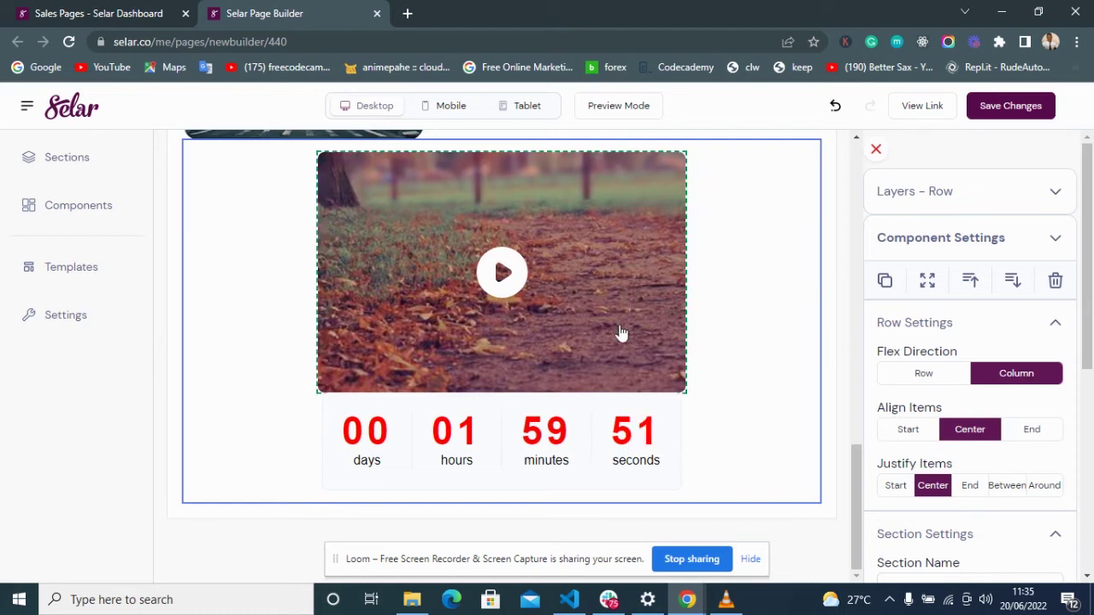
Step: Add a carousel component below the row holding the video and countdown
click(59, 201)
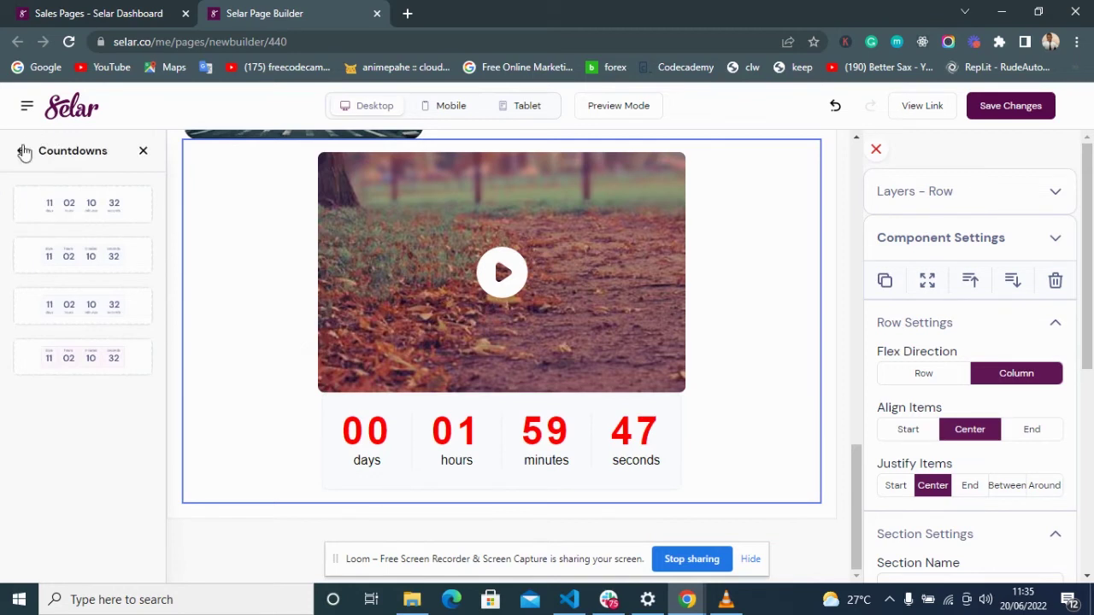
click(23, 152)
scroll(90, 334, down, 3)
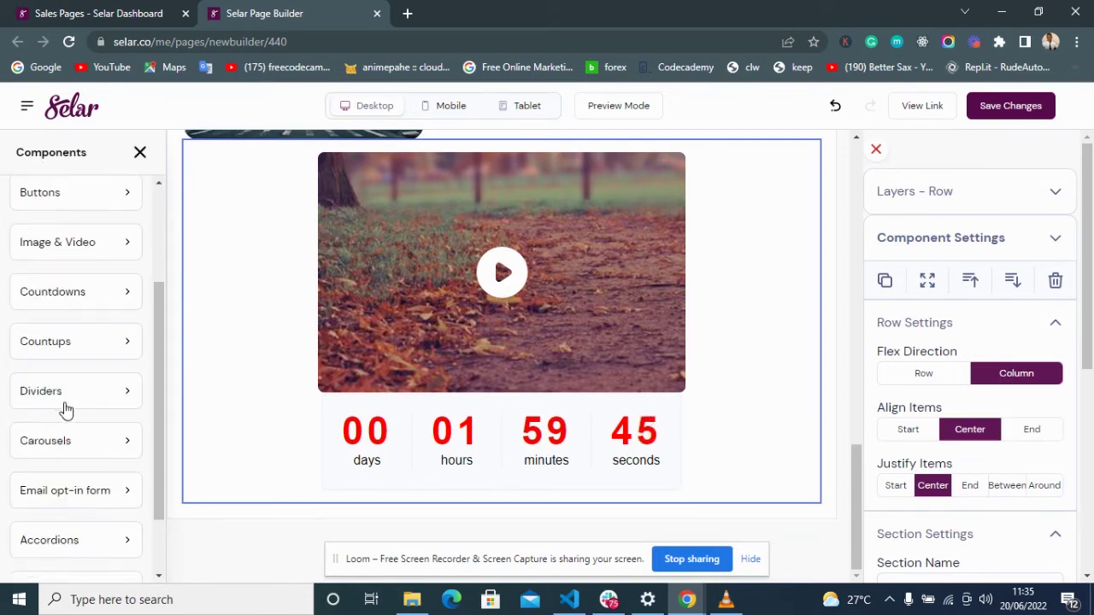
click(63, 442)
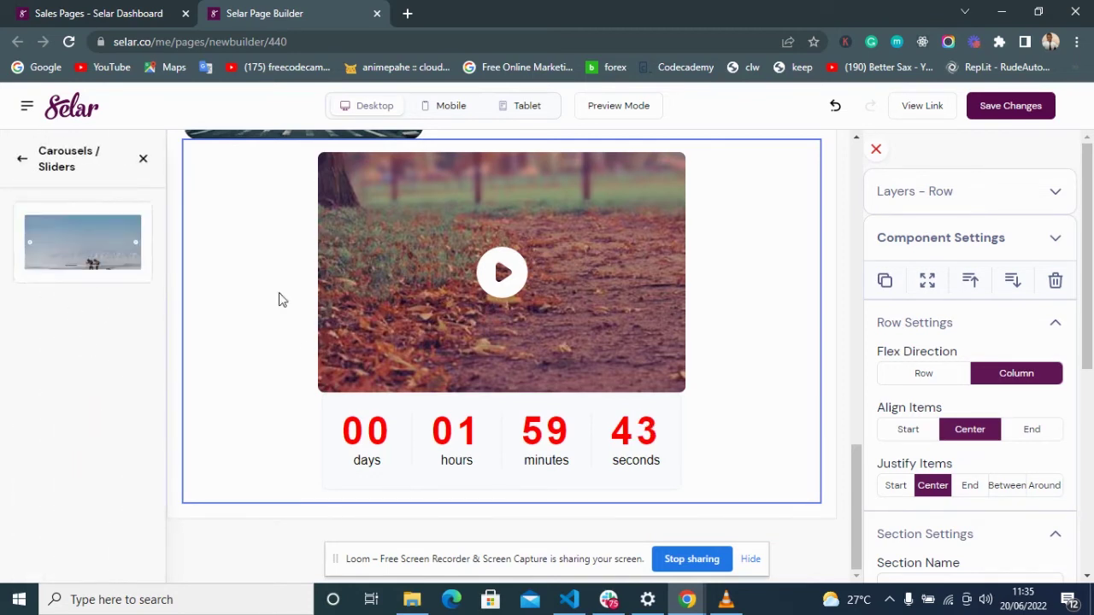
drag(86, 268, 545, 515)
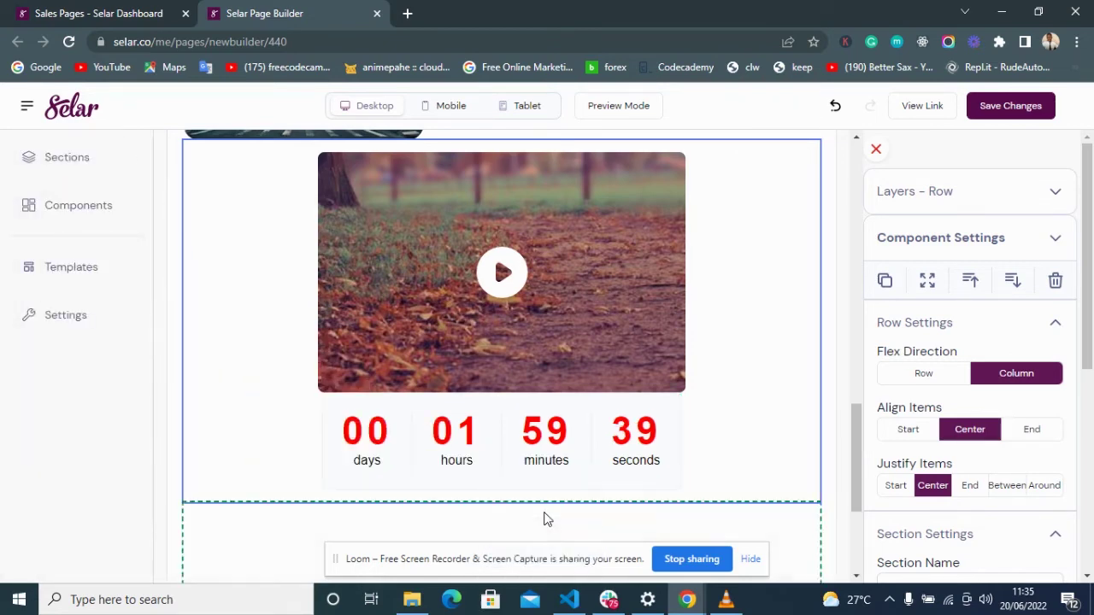
scroll(542, 481, down, 3)
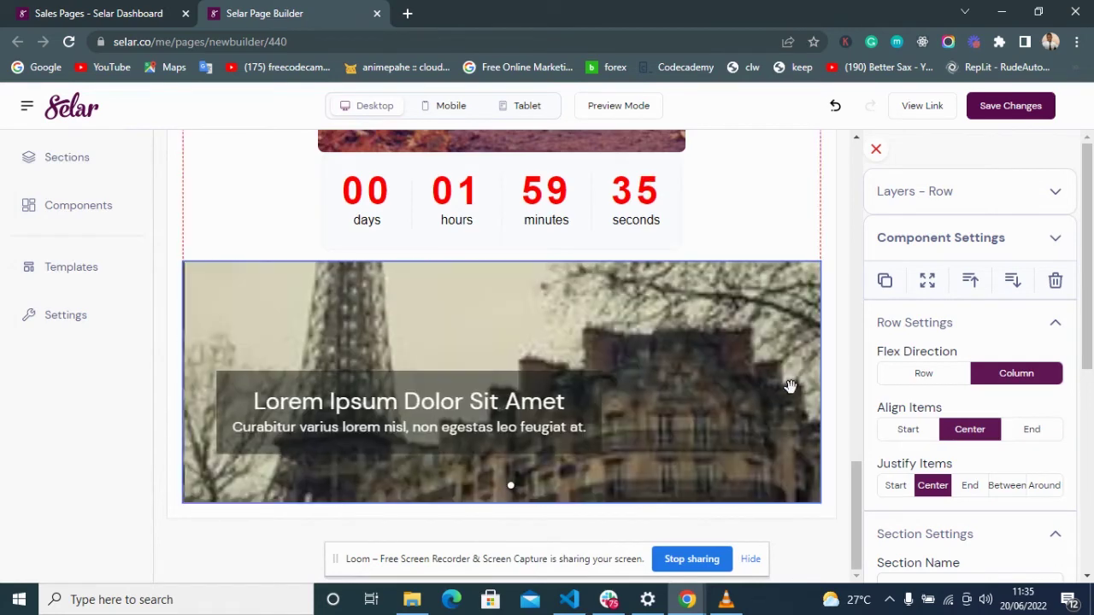
Step: Select the carousel and examine its slide images, slide texts and section settings
click(789, 385)
scroll(1068, 382, down, 5)
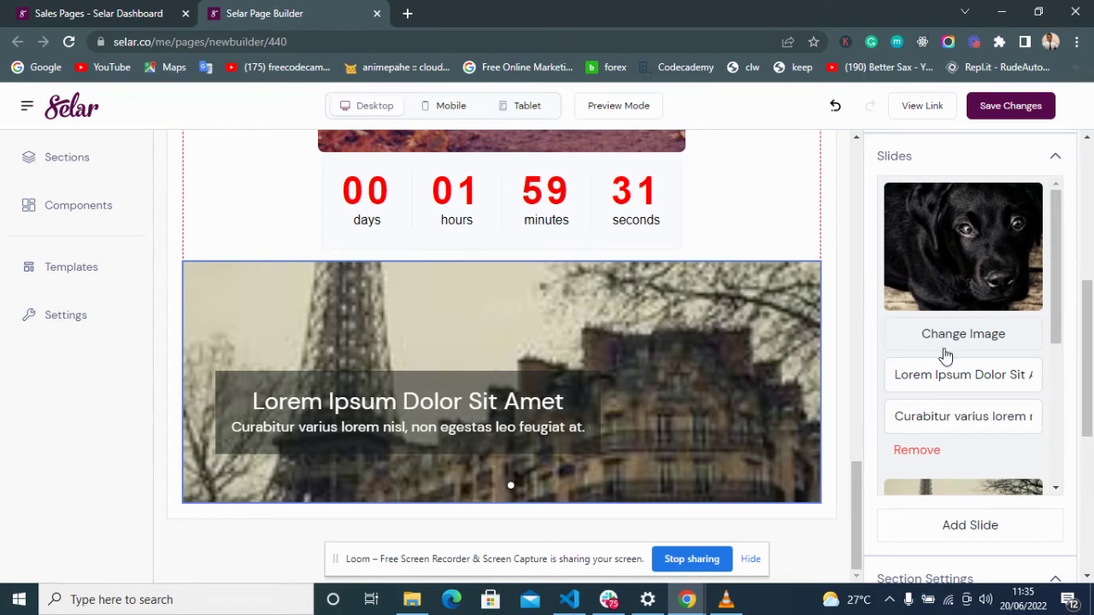
scroll(943, 355, down, 3)
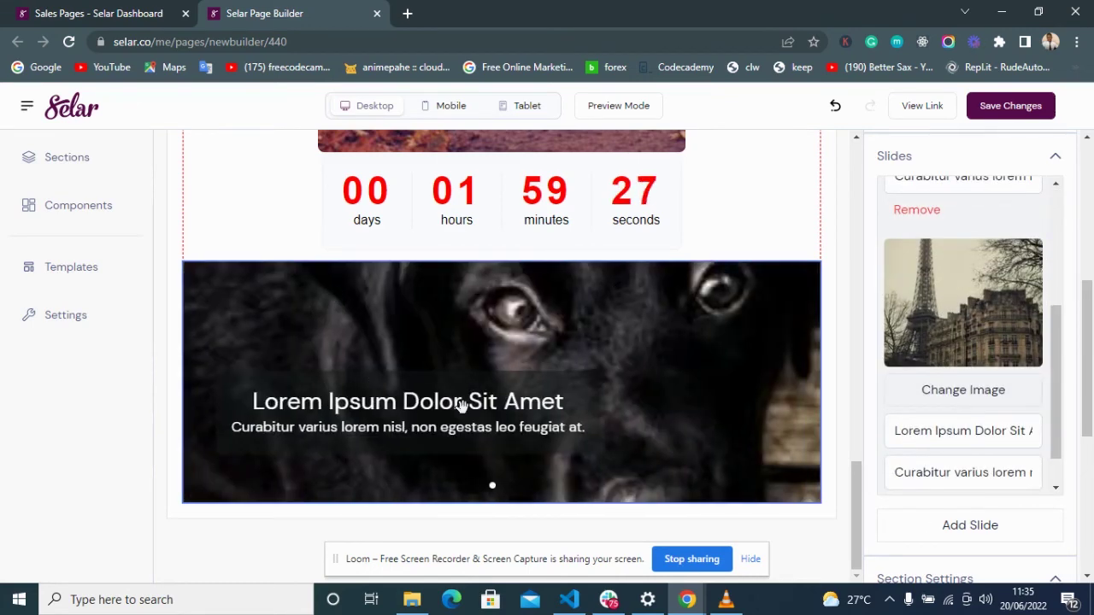
click(68, 208)
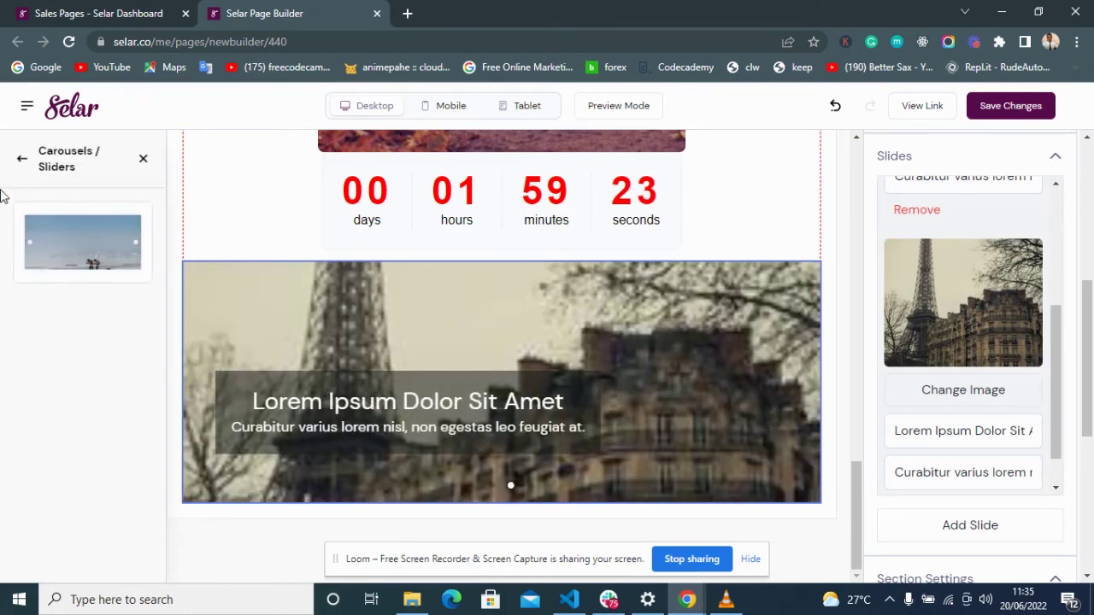
scroll(981, 387, down, 1)
scroll(1023, 539, down, 4)
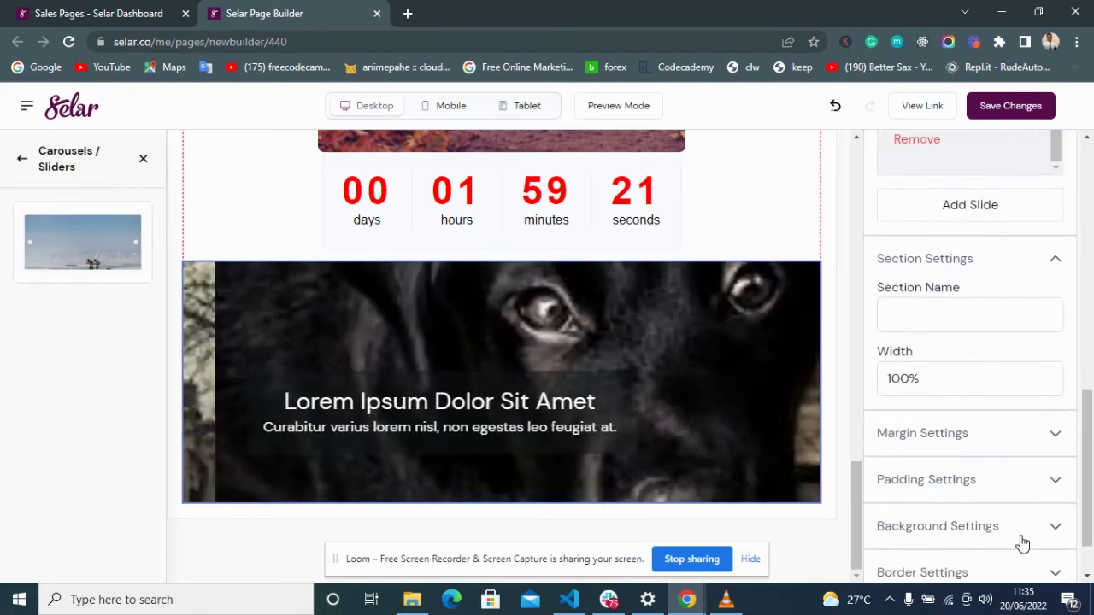
scroll(949, 453, down, 1)
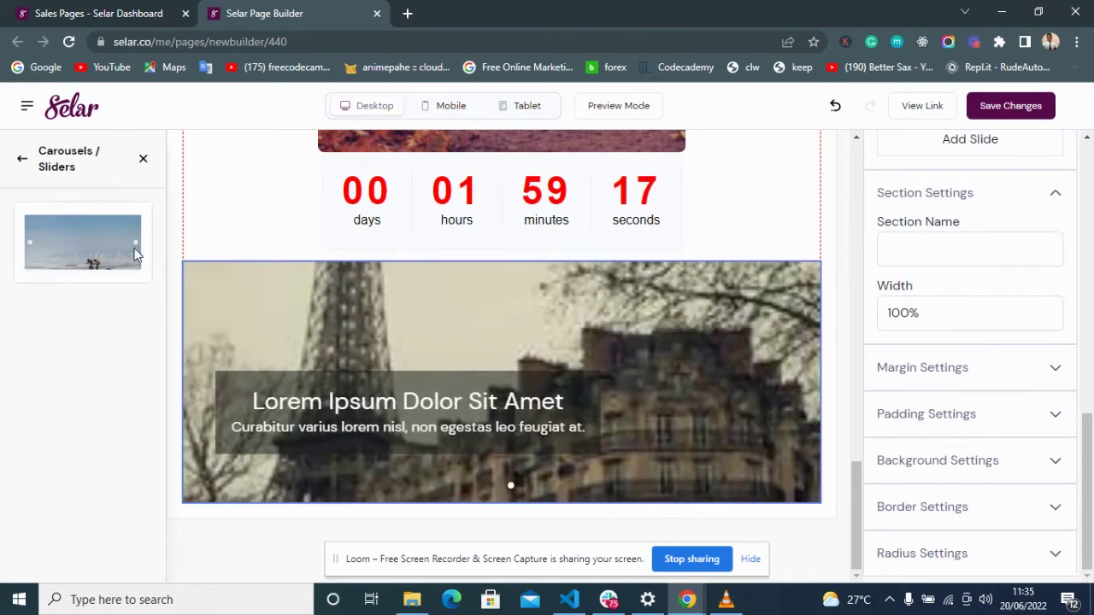
Step: Add an email opt-in form below the carousel and select its outer container
click(21, 159)
scroll(91, 352, down, 3)
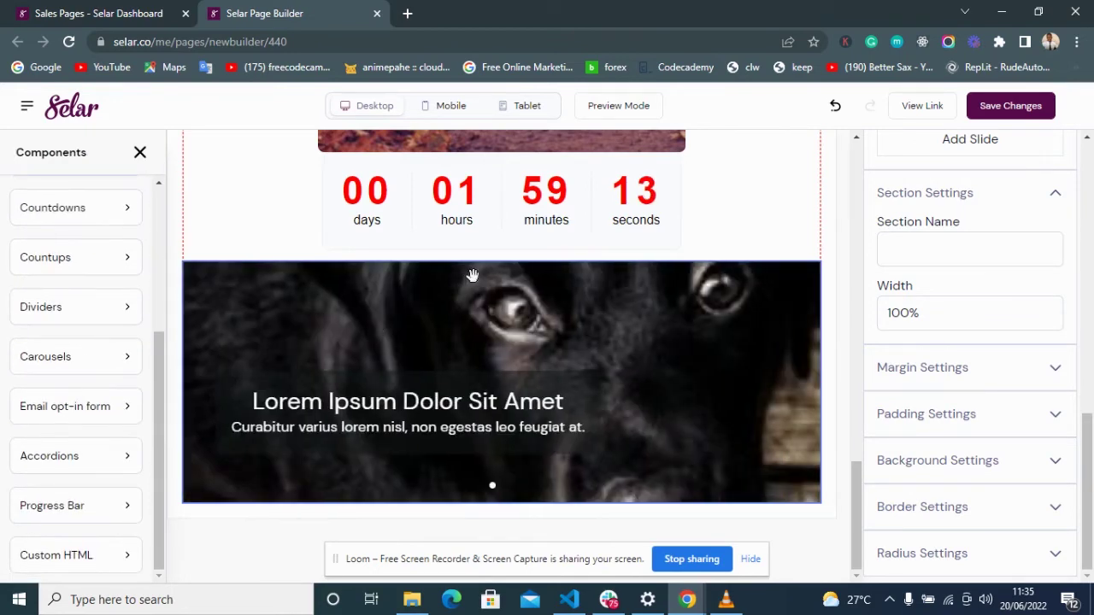
click(64, 409)
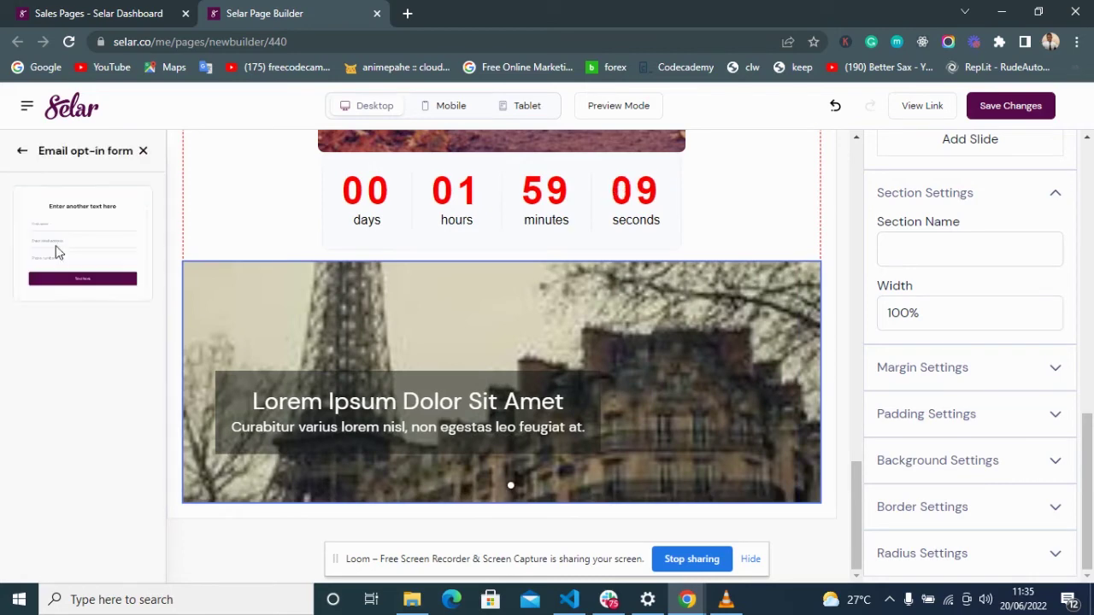
drag(68, 248, 601, 496)
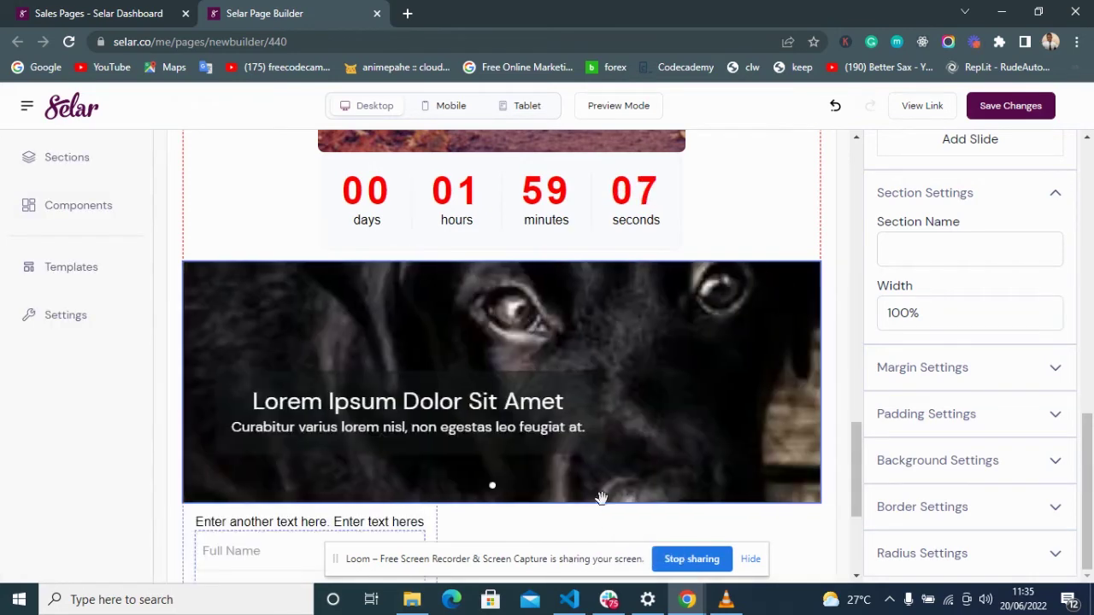
scroll(601, 503, down, 3)
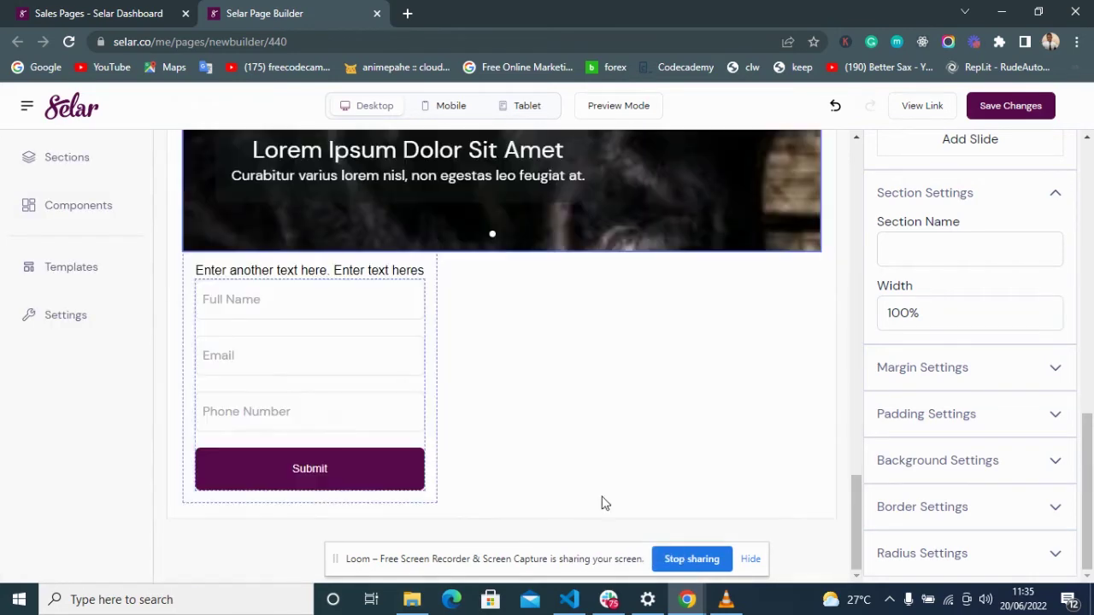
click(430, 346)
scroll(982, 276, up, 4)
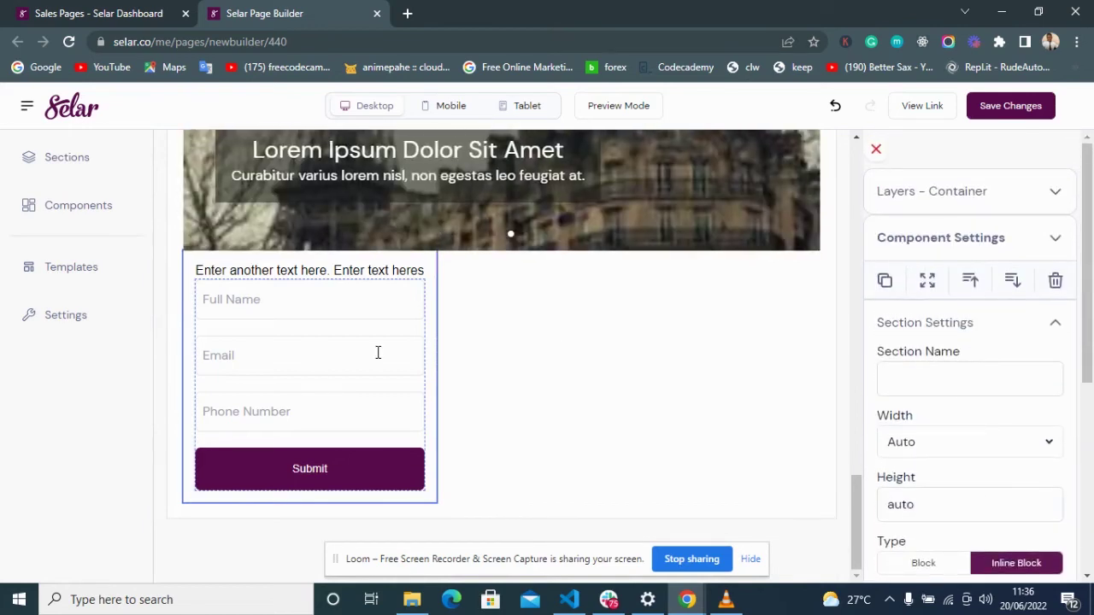
scroll(587, 354, up, 5)
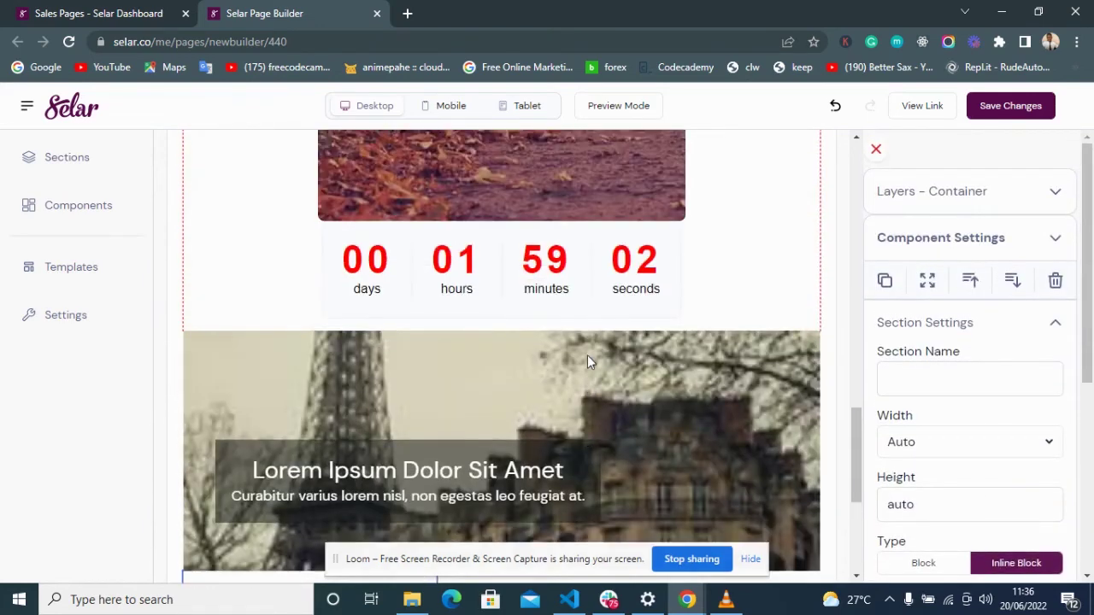
scroll(587, 355, down, 5)
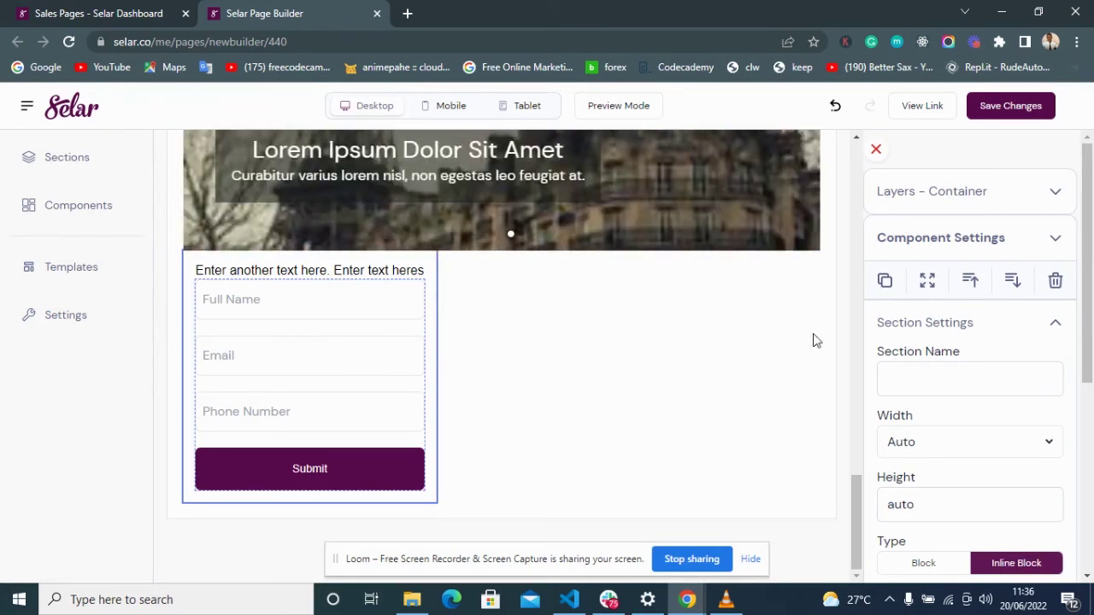
Step: Delete the placeholder paragraph above the fields of the email opt-in form
scroll(906, 376, down, 3)
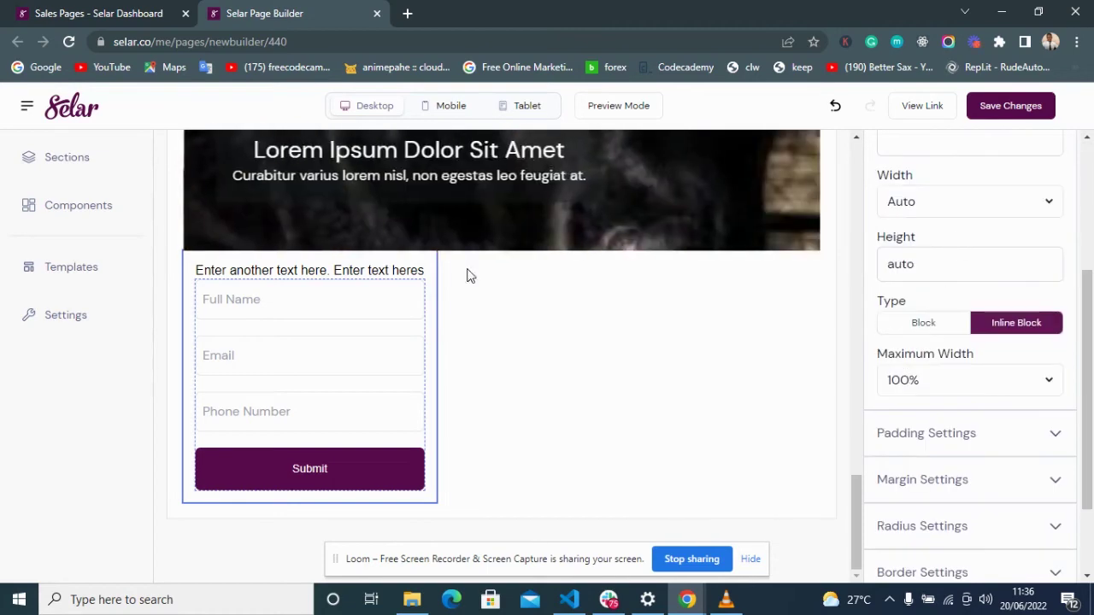
scroll(979, 279, up, 3)
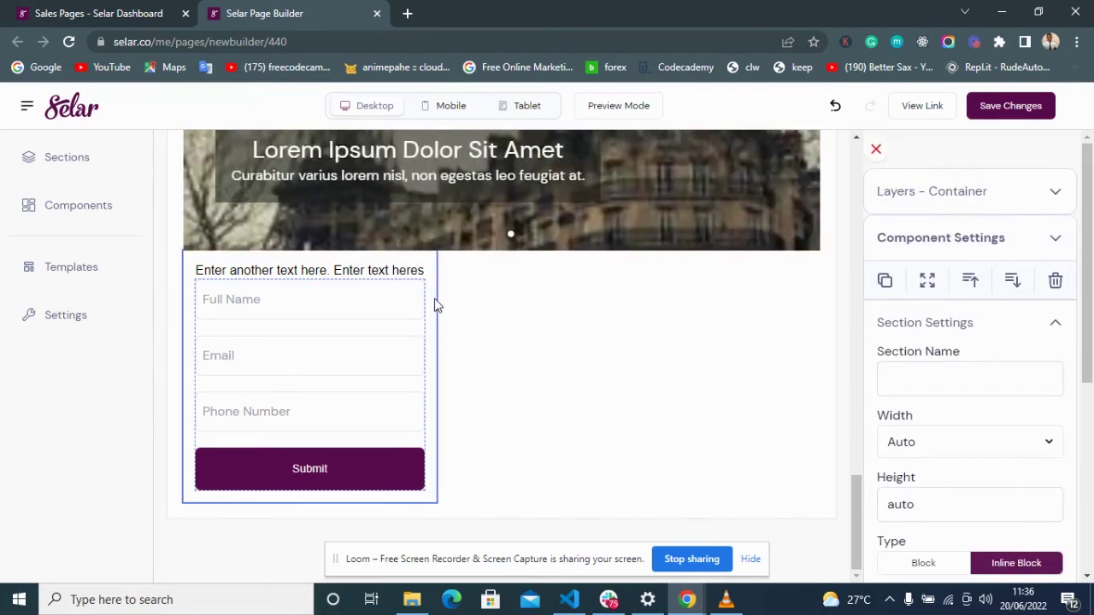
click(402, 301)
click(433, 298)
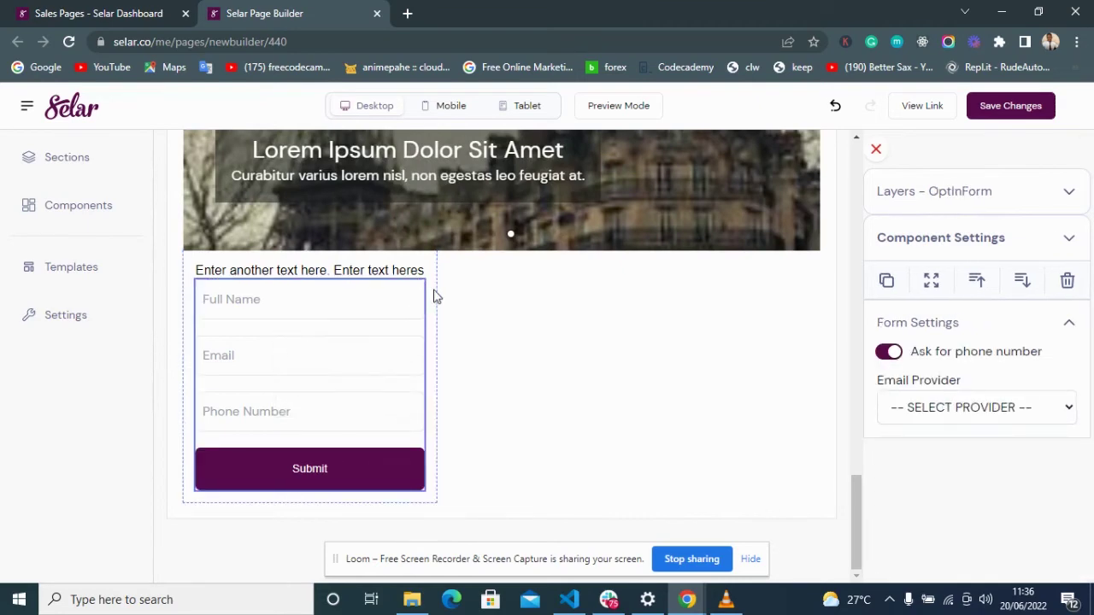
click(374, 269)
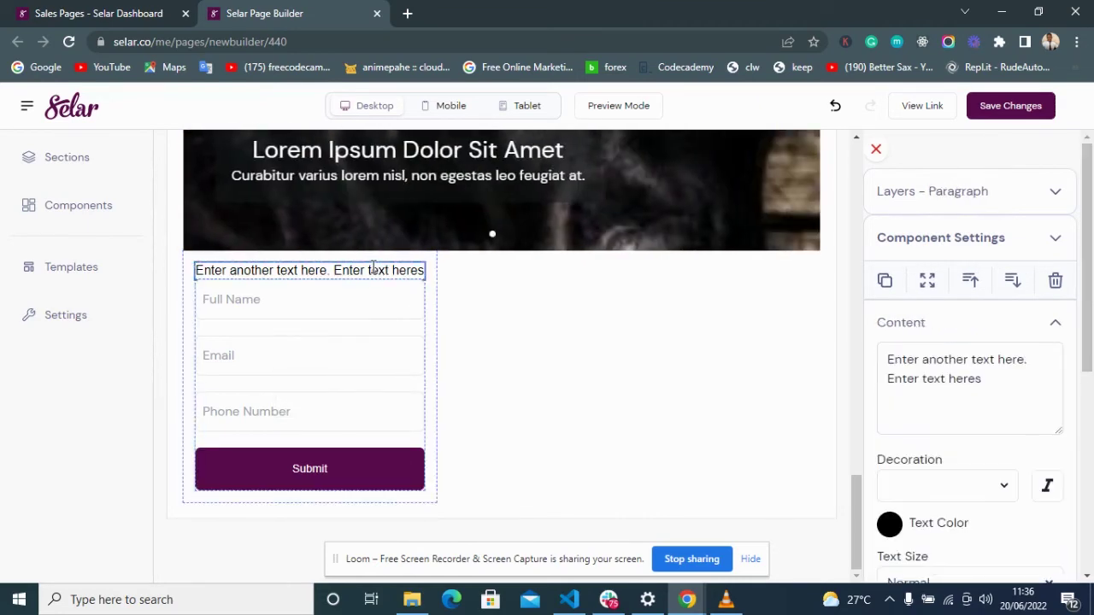
click(1043, 280)
click(624, 133)
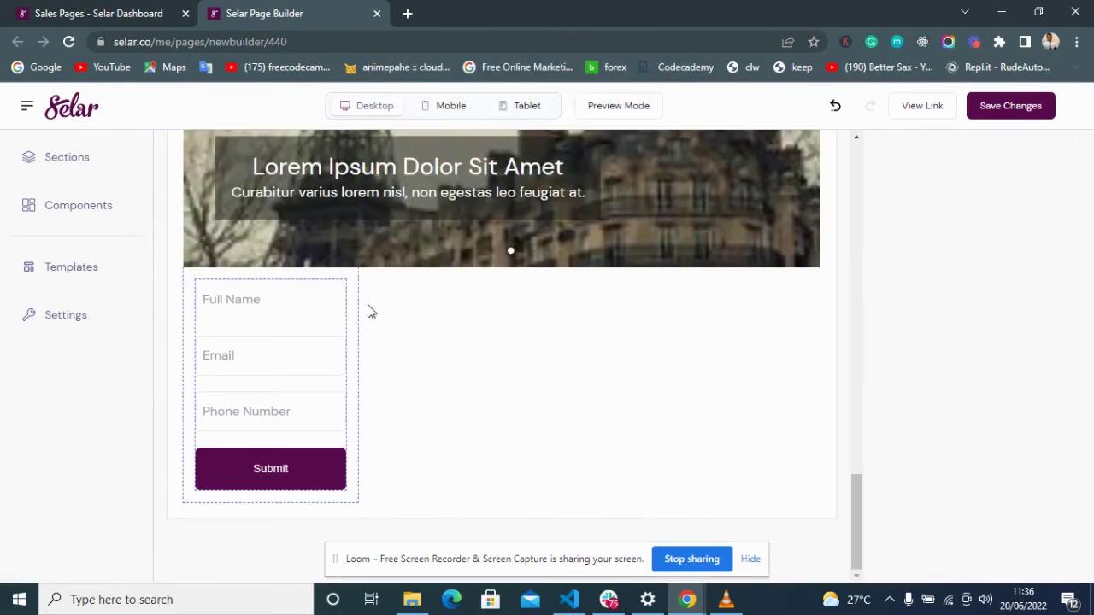
Step: Set the width of the opt-in form's container to 40%
click(355, 310)
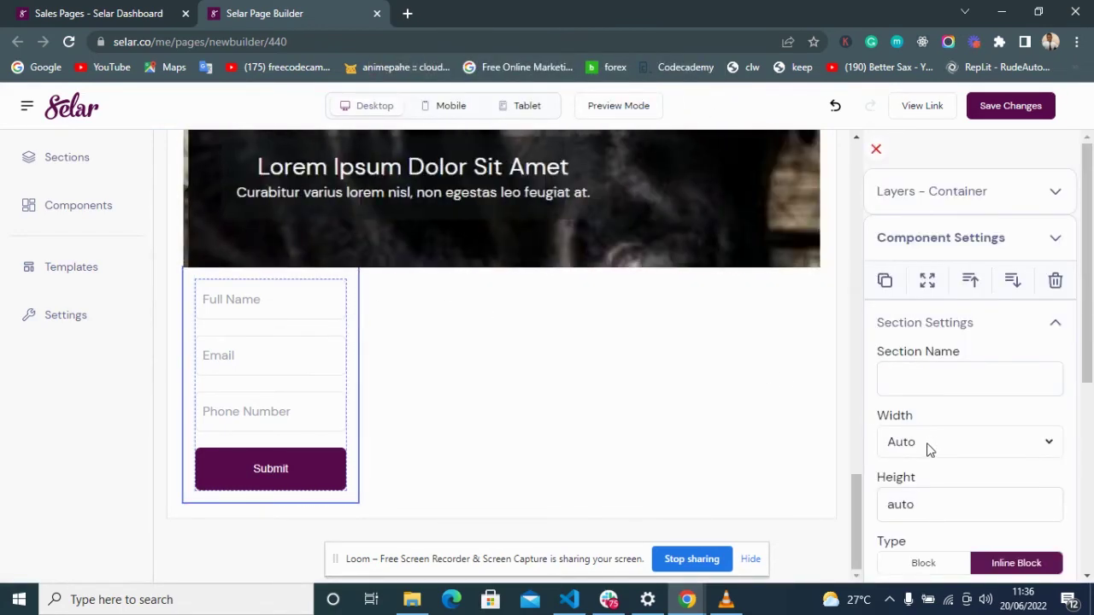
click(928, 445)
click(928, 154)
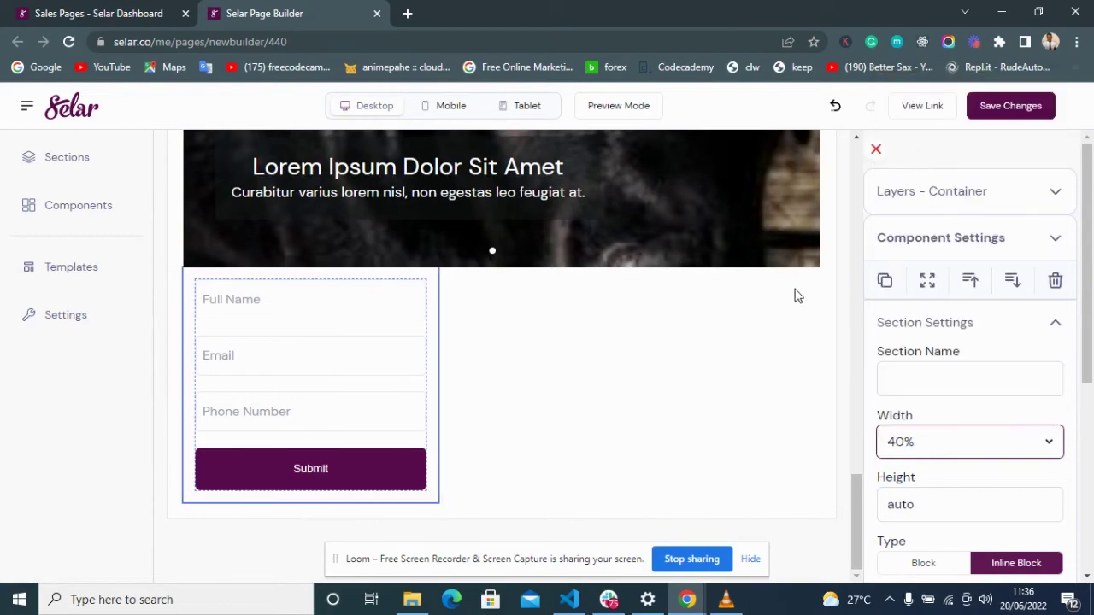
click(361, 306)
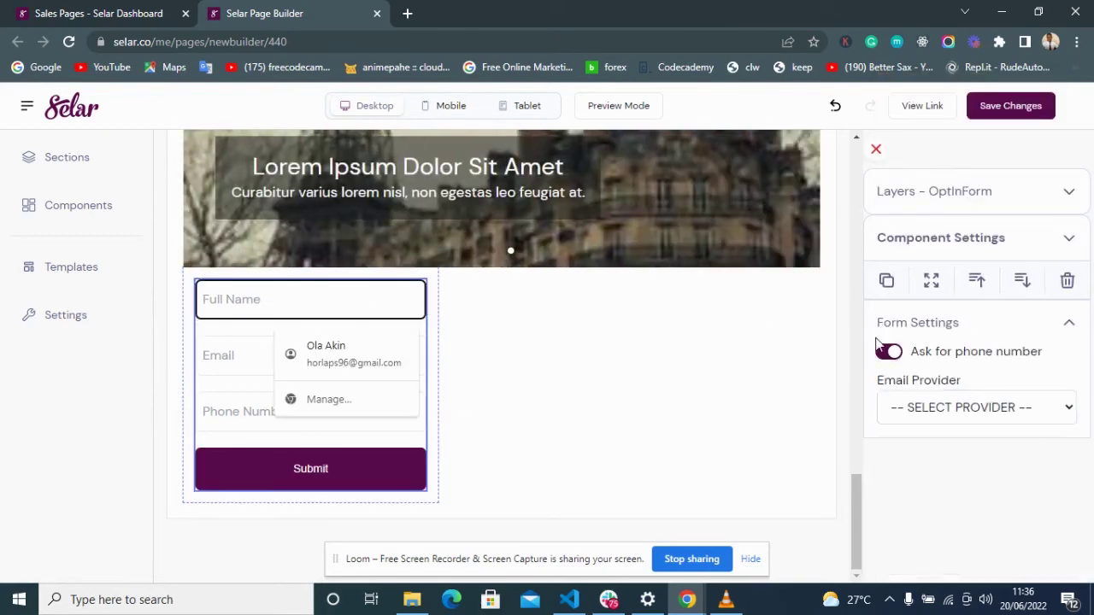
click(457, 405)
Step: Add a Row container below the carousel and move the opt-in form's container into it
scroll(487, 378, up, 6)
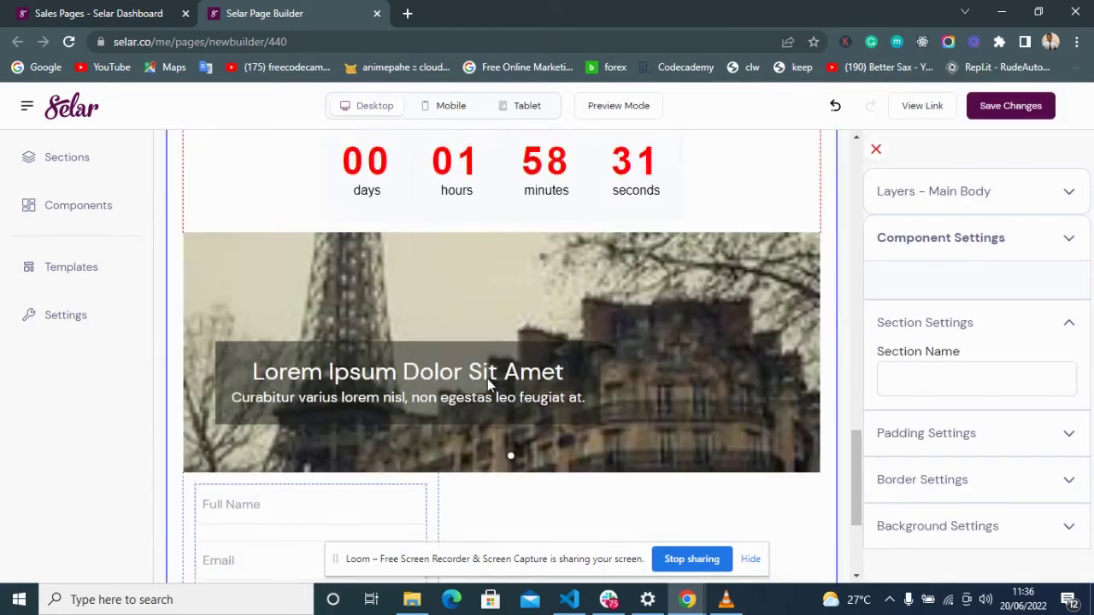
scroll(488, 378, down, 4)
scroll(485, 377, down, 2)
click(55, 214)
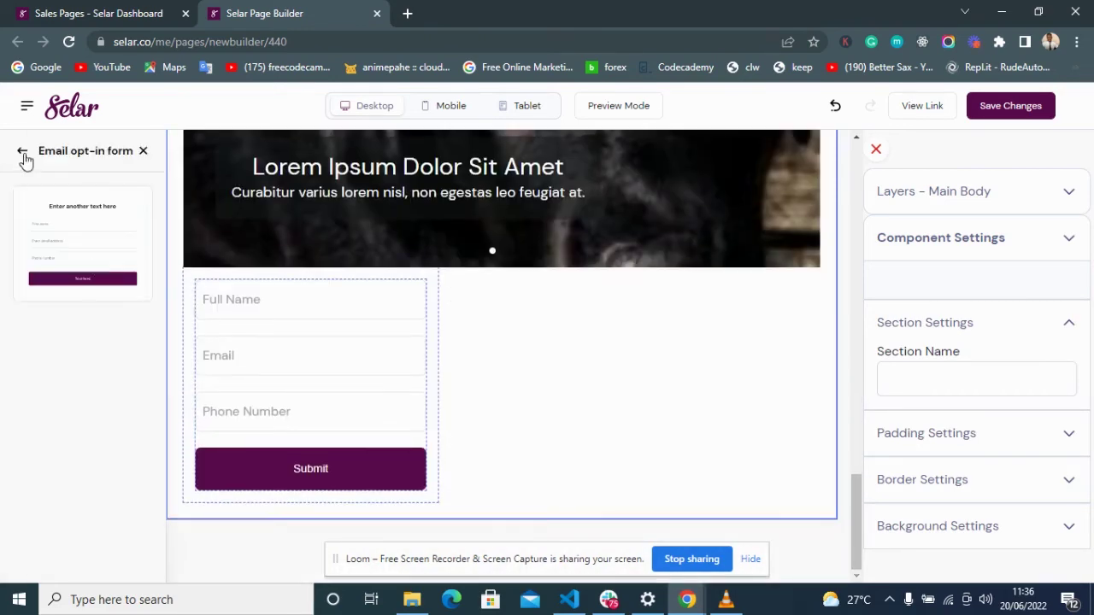
click(24, 152)
click(86, 211)
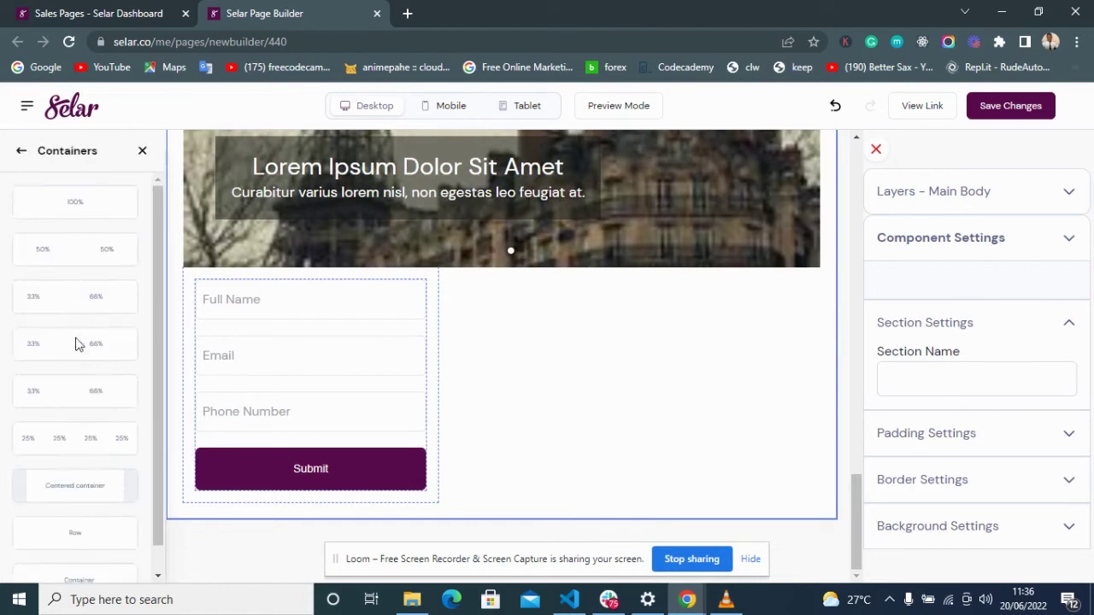
scroll(81, 384, down, 1)
drag(80, 511, 512, 509)
drag(435, 462, 471, 520)
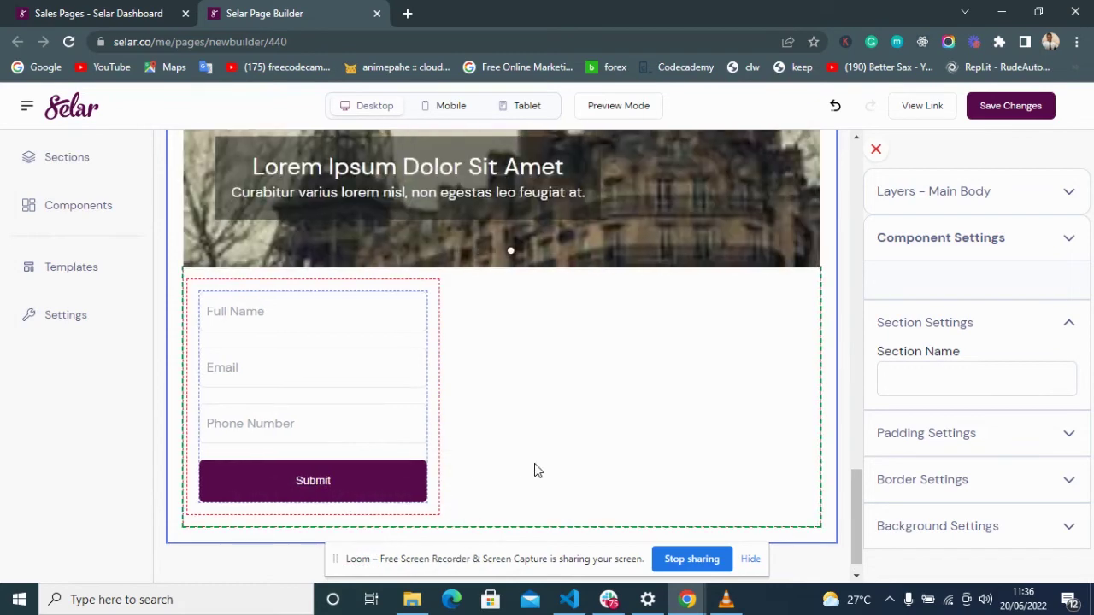
Step: Try Justify Items Center on the form's row, then set it to End
click(786, 419)
click(947, 487)
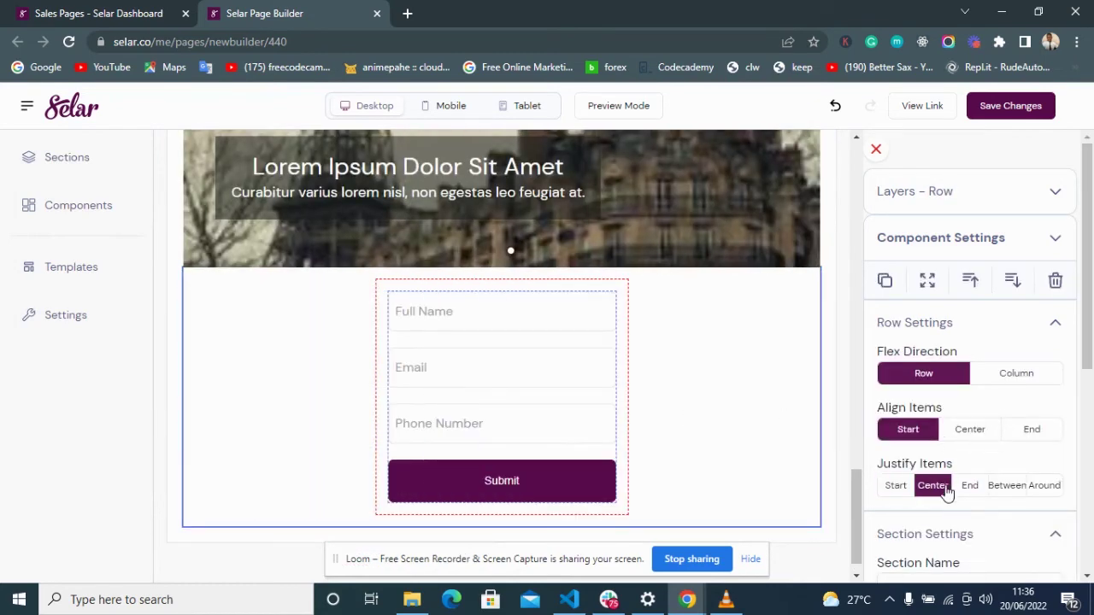
click(965, 489)
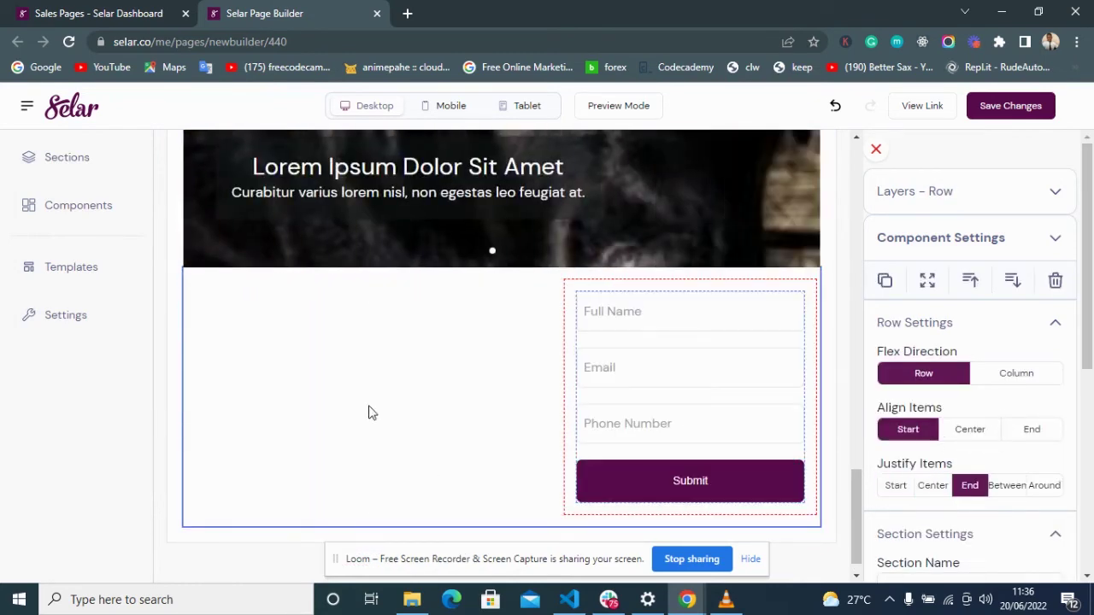
scroll(369, 413, down, 1)
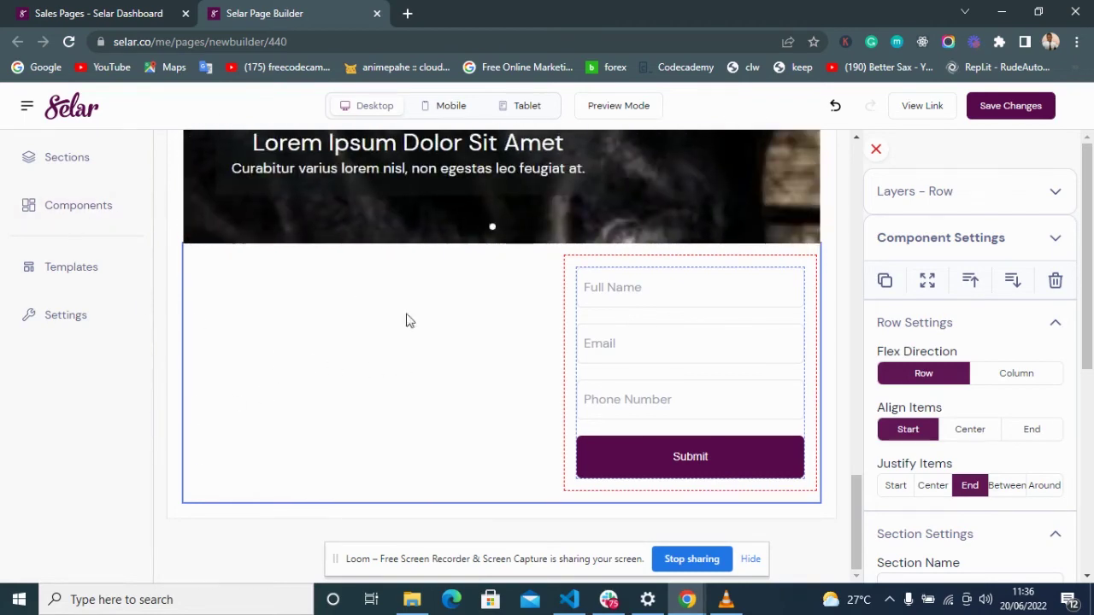
Step: Select the opt-in form and switch its phone number request off and back on
click(690, 297)
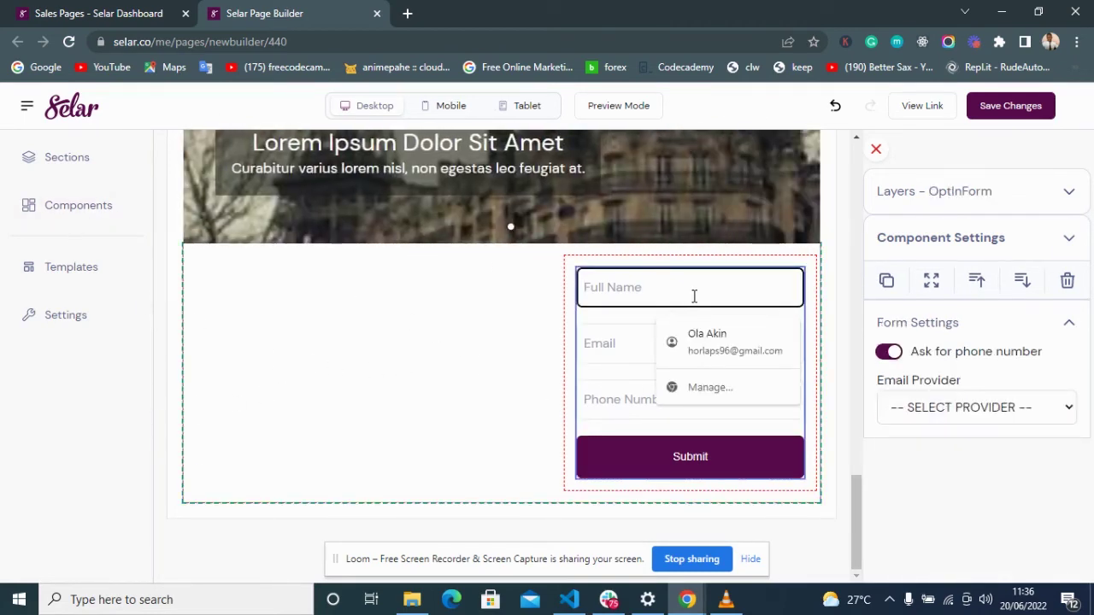
click(620, 352)
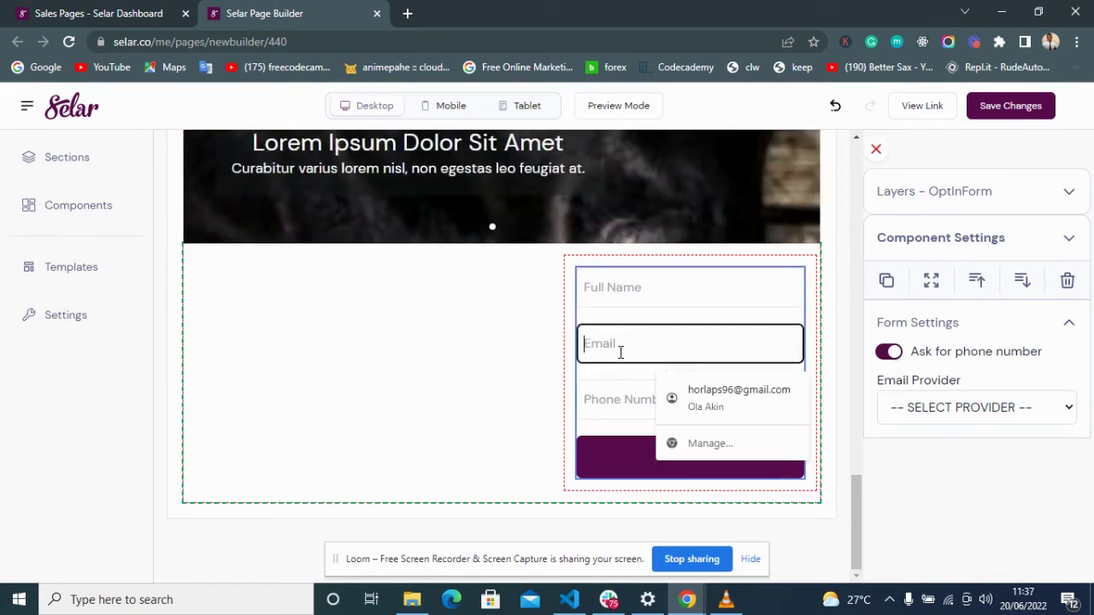
click(607, 401)
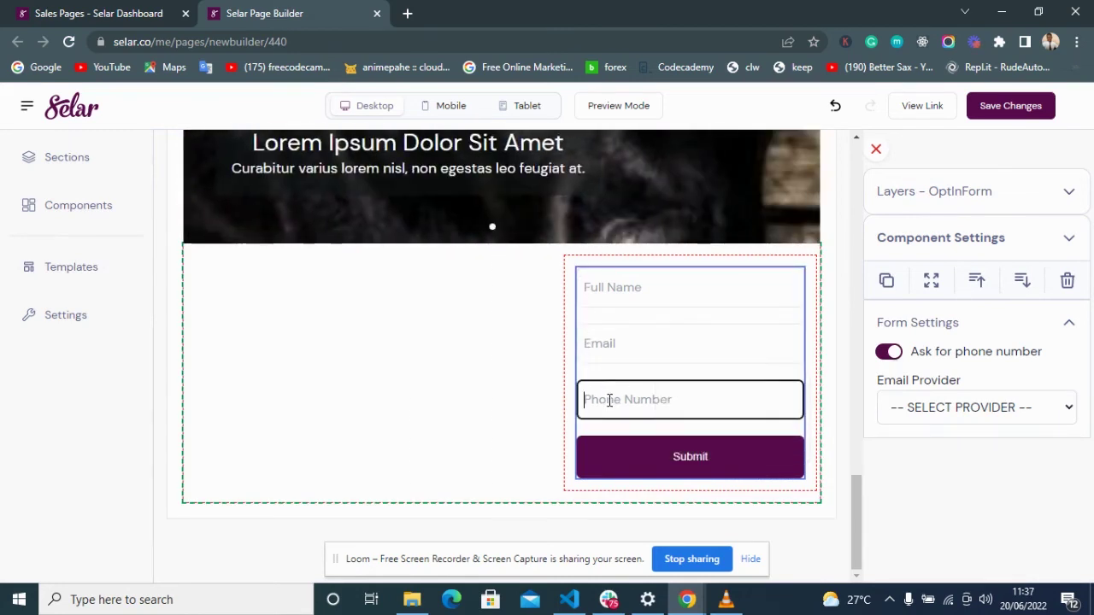
click(895, 354)
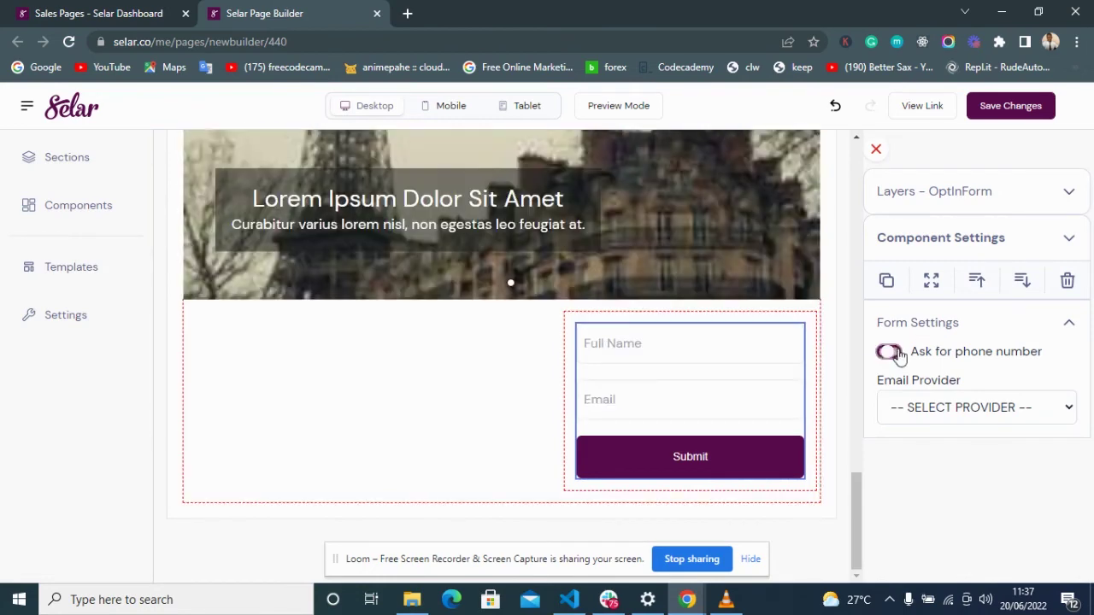
click(889, 353)
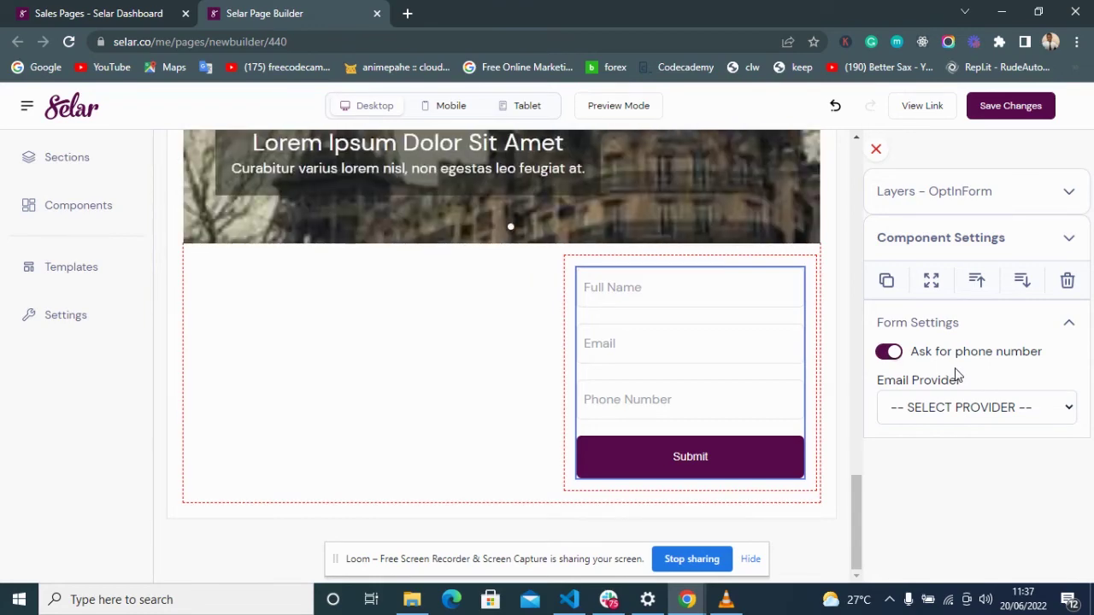
Step: Set the form's email provider to Mailchimp and select the available mailing list
click(980, 414)
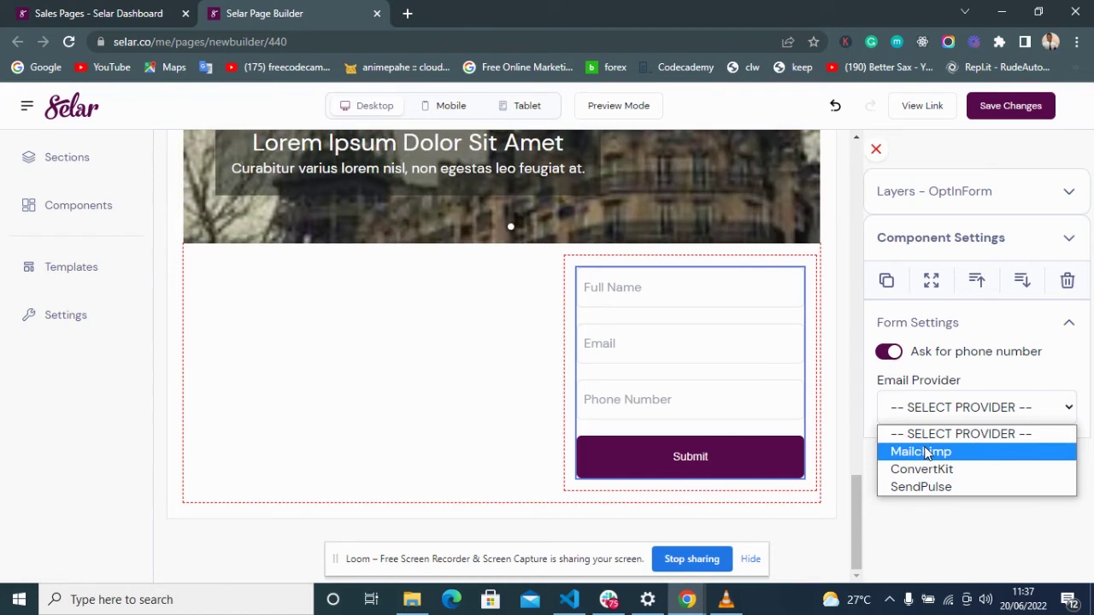
click(921, 453)
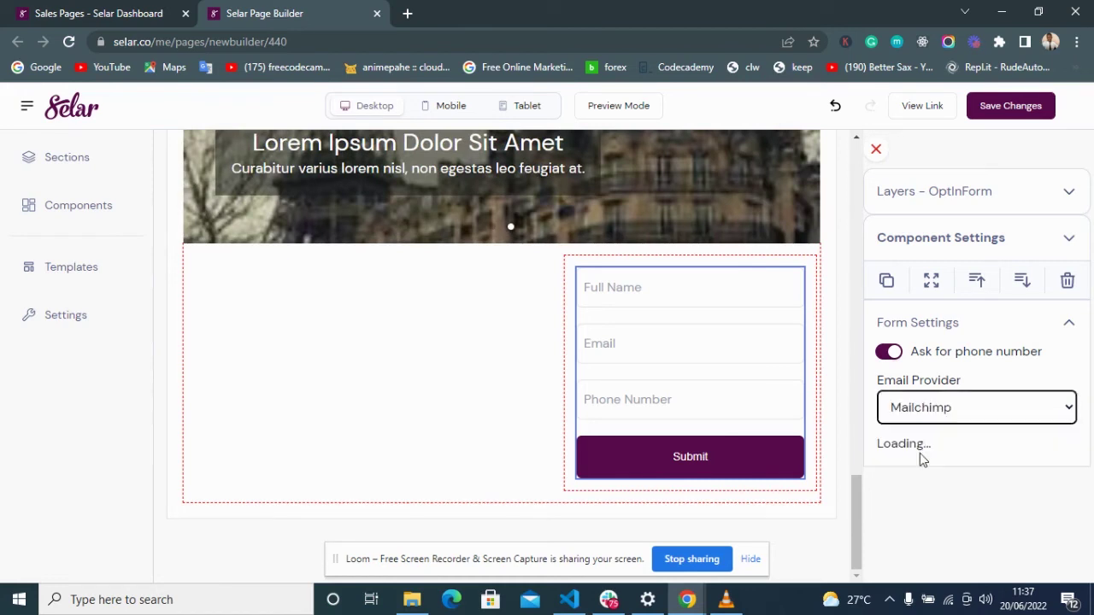
scroll(914, 459, down, 2)
click(957, 333)
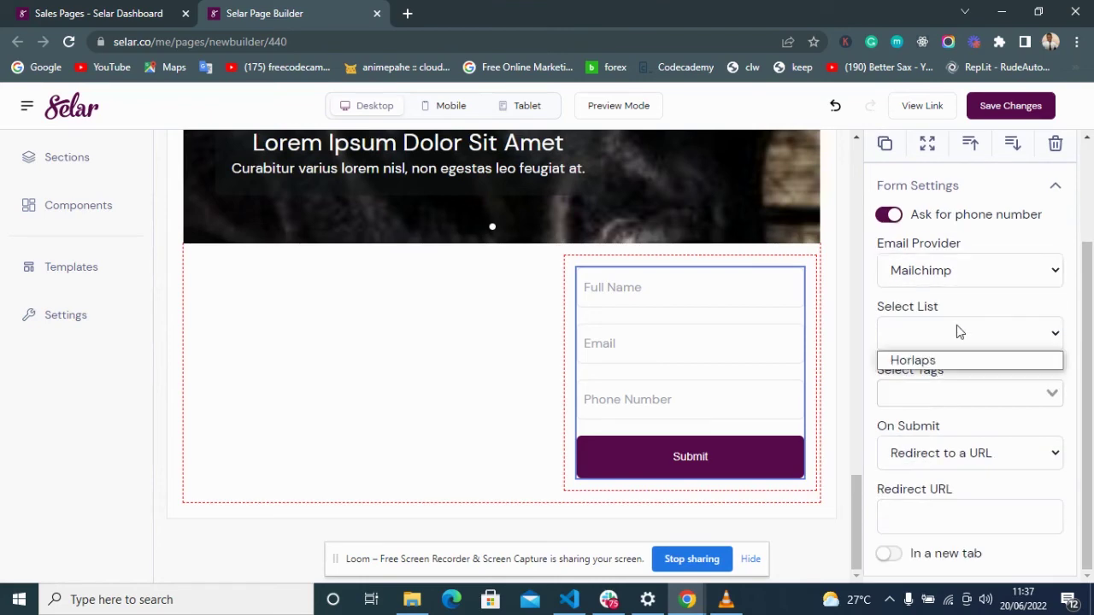
click(949, 364)
Step: Assign the tags testing and Customer to the form's subscribers
click(949, 394)
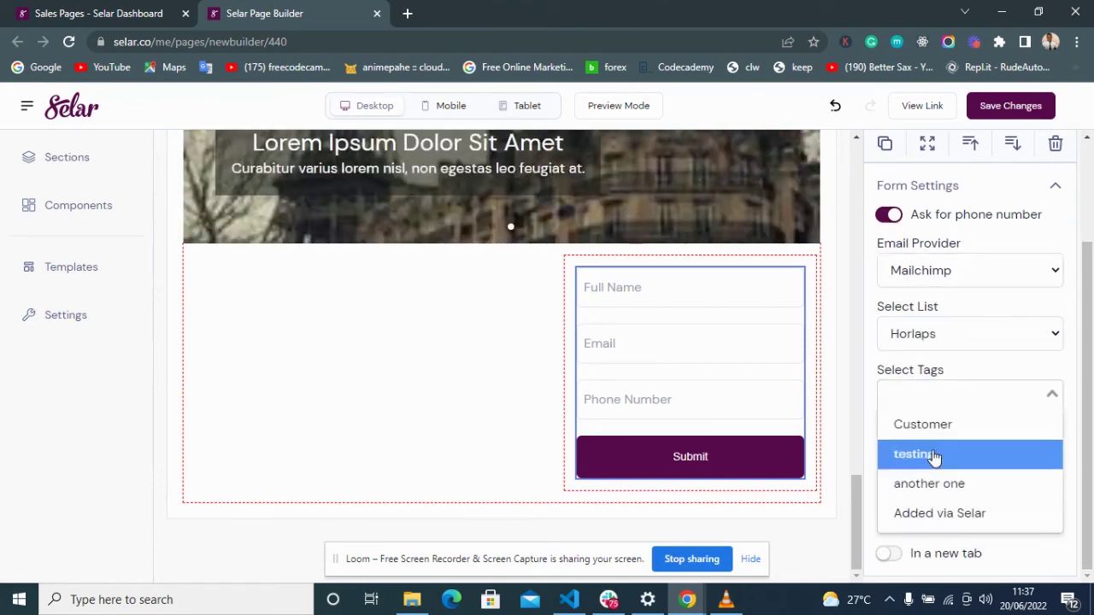
click(932, 453)
click(967, 400)
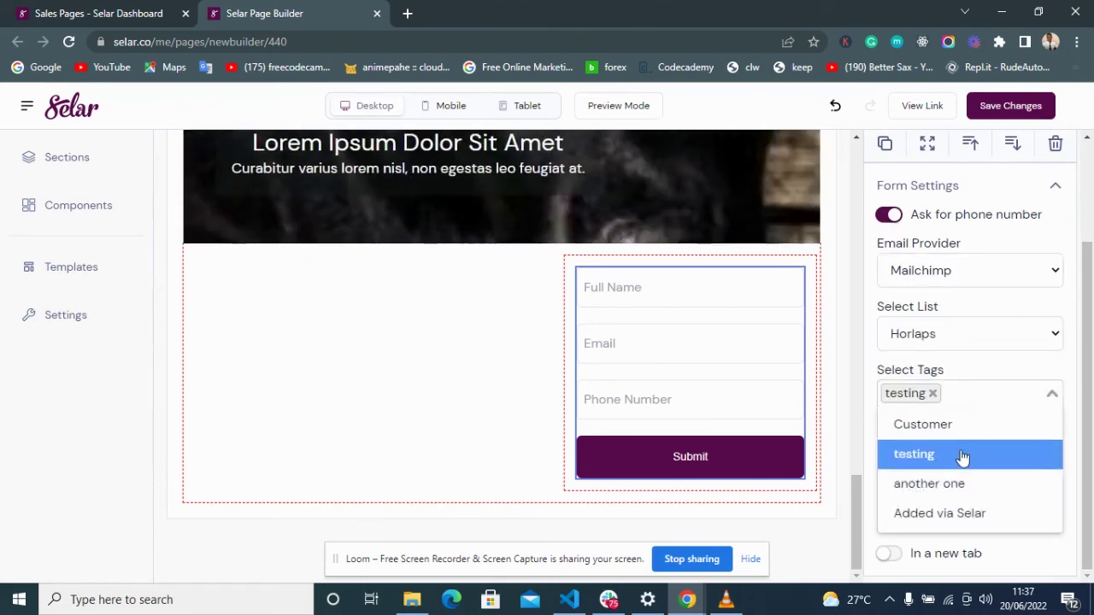
click(963, 457)
click(983, 392)
click(971, 430)
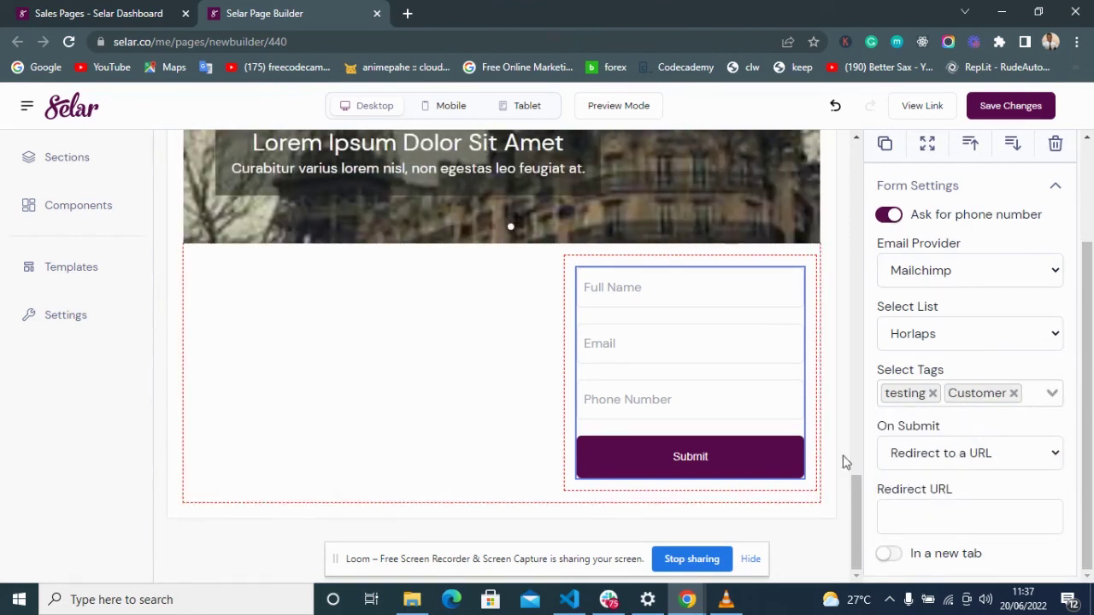
Step: Review the form's input fields and set its On Submit action to Success Message
click(620, 287)
click(637, 345)
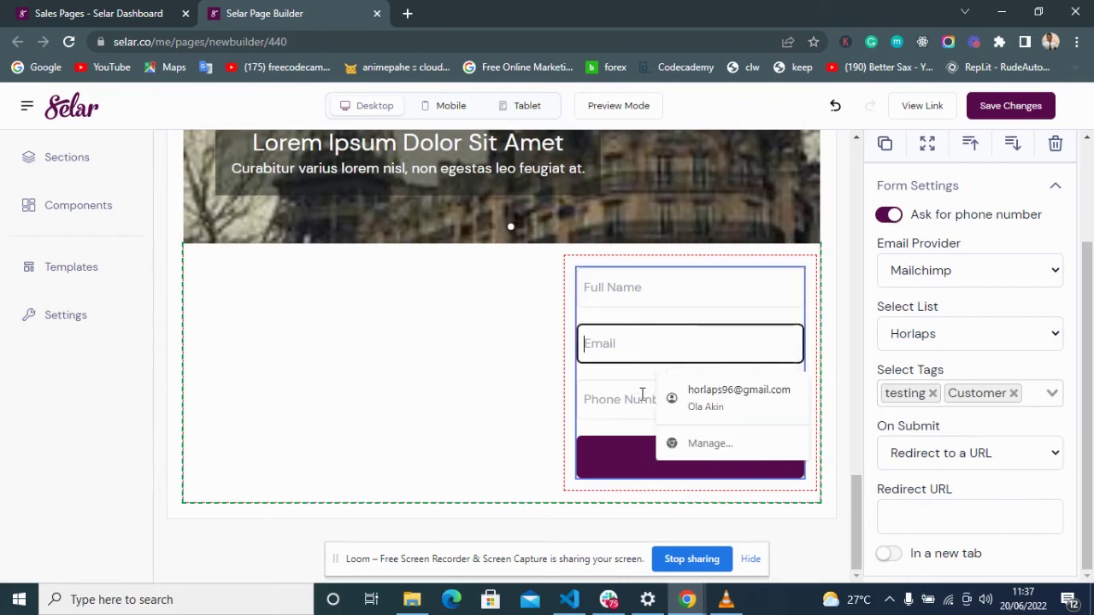
click(639, 399)
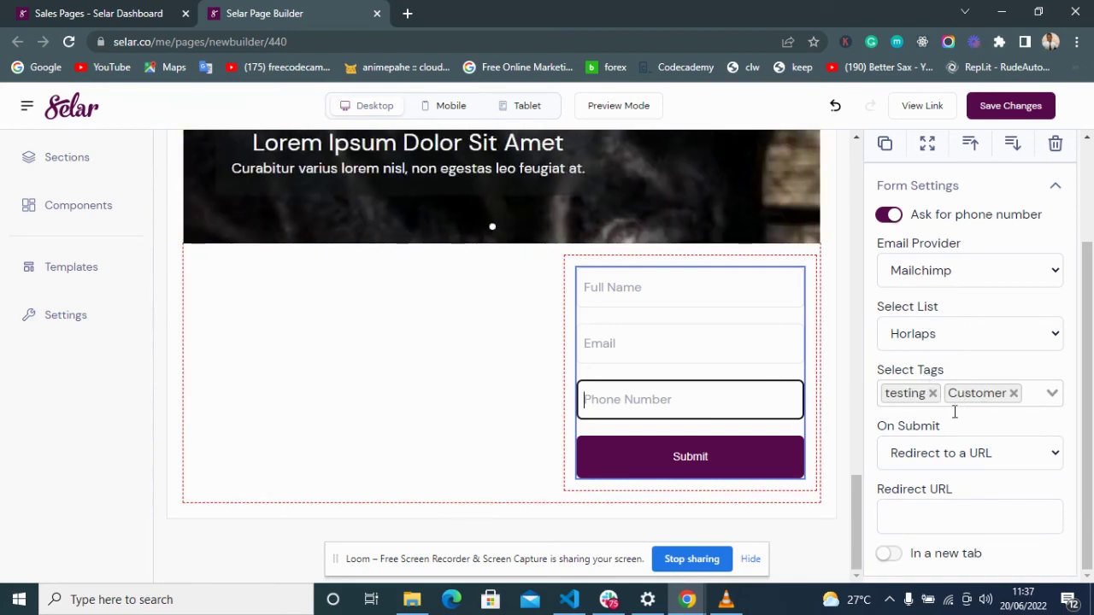
click(932, 454)
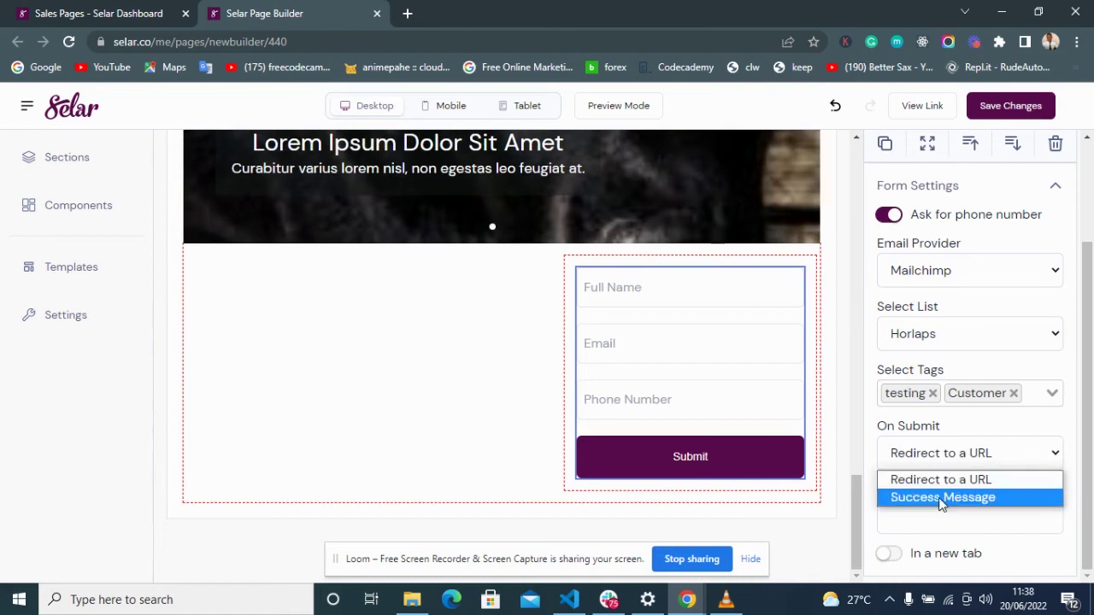
click(940, 499)
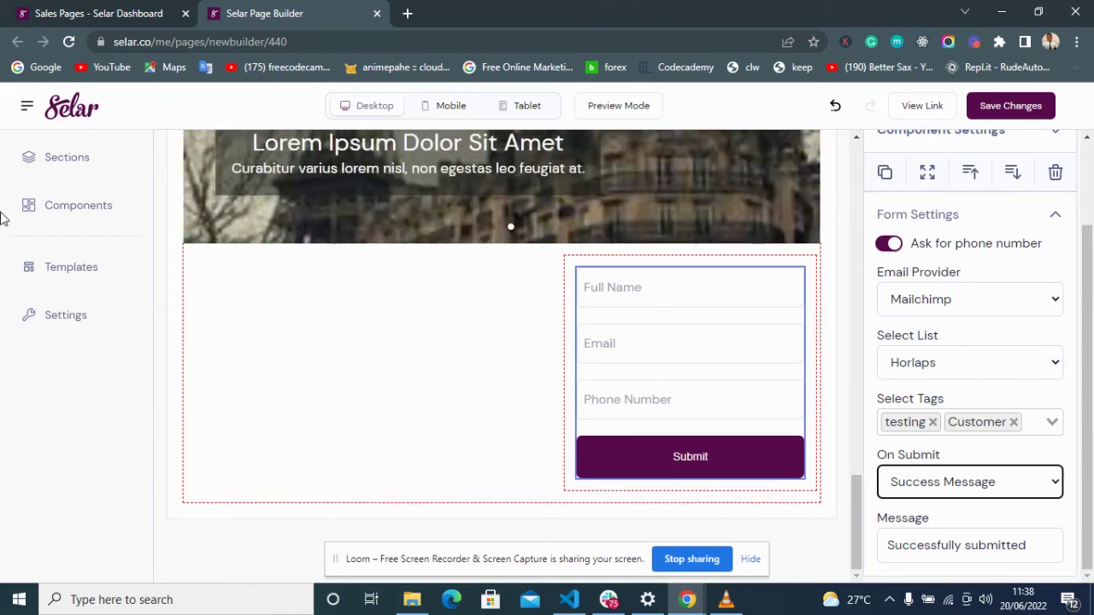
Step: Add the first accordion layout below the form's row and select the first paragraph in its first item
click(60, 214)
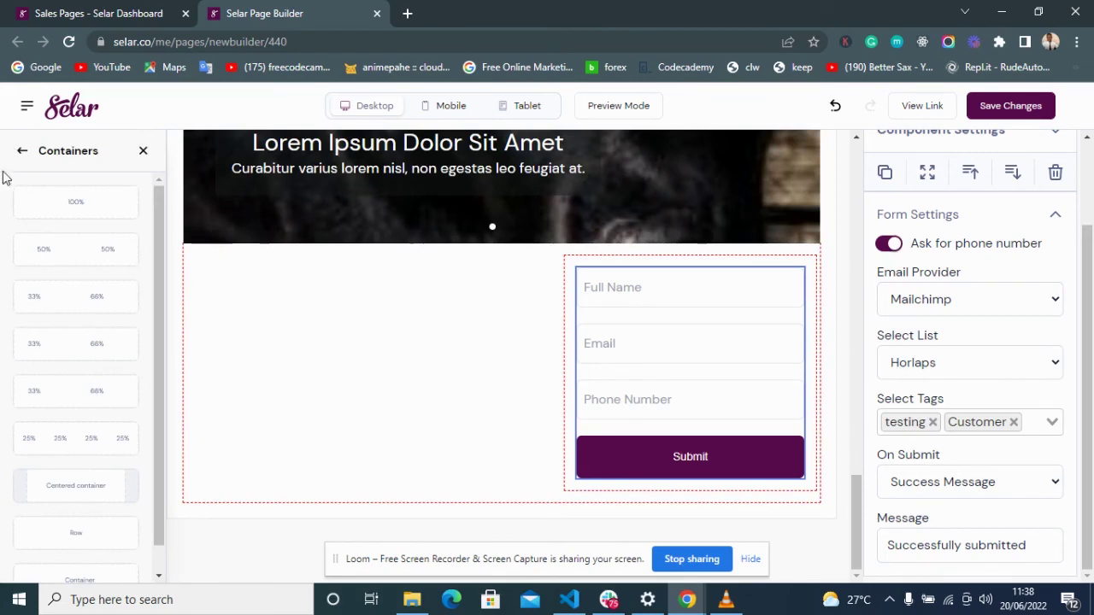
click(23, 151)
scroll(91, 322, down, 5)
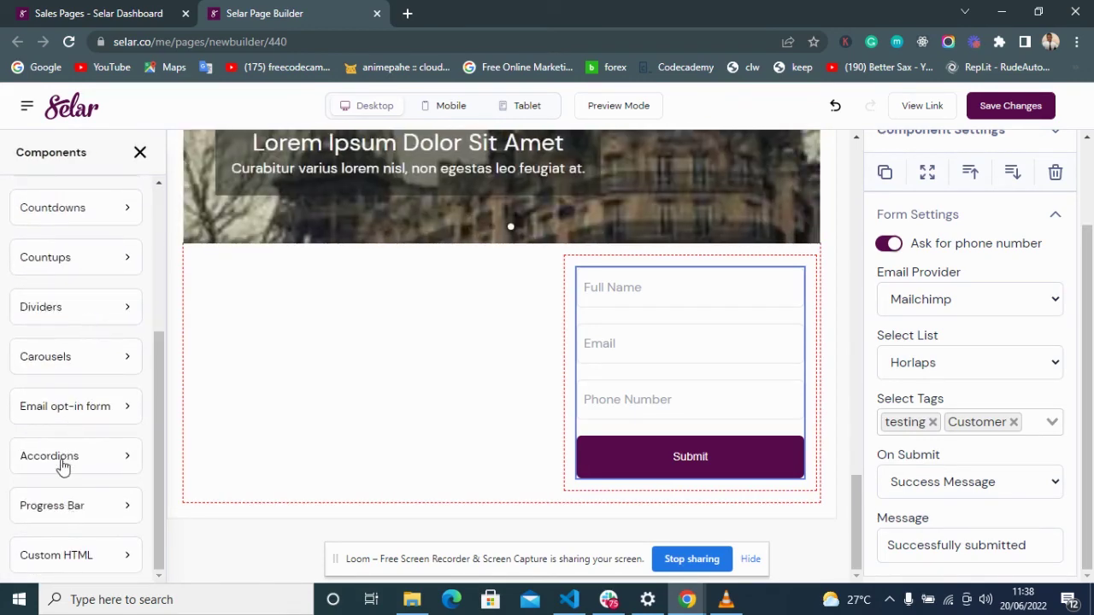
click(34, 462)
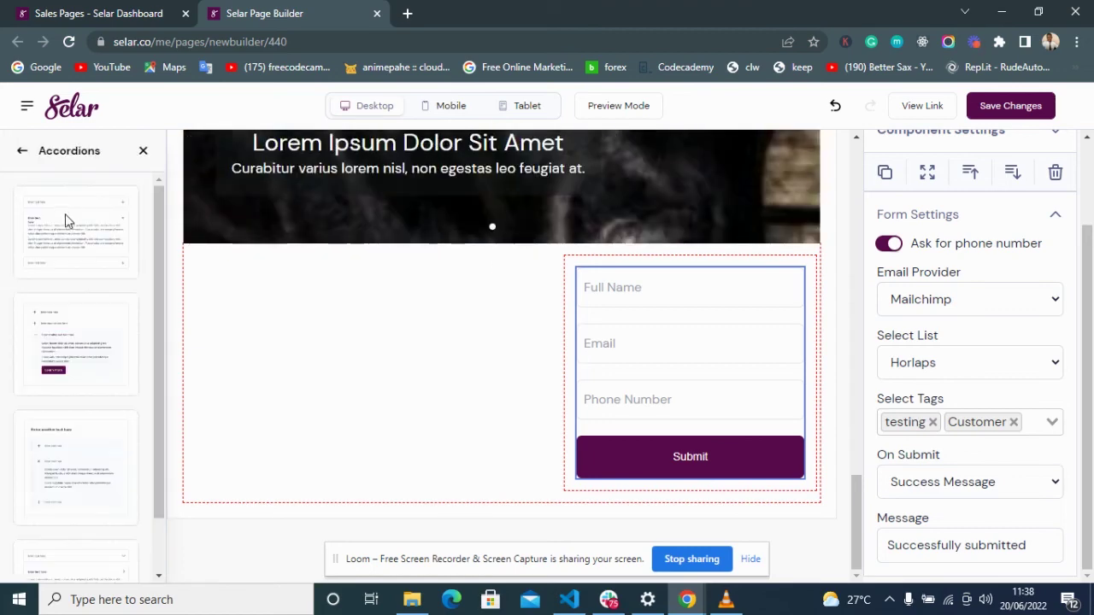
drag(83, 239, 362, 506)
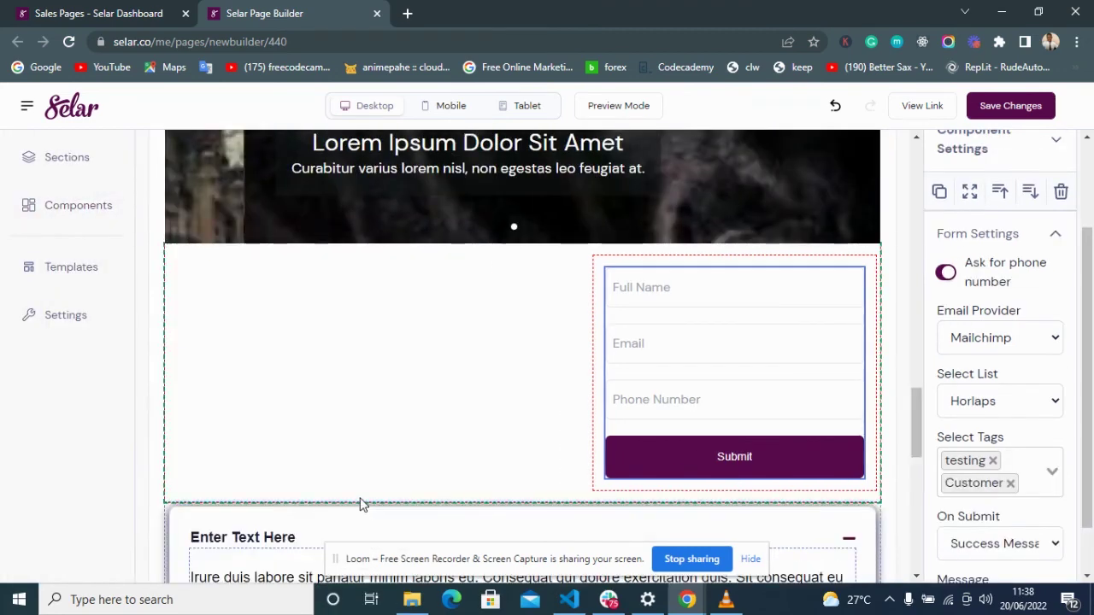
scroll(359, 500, down, 4)
click(398, 274)
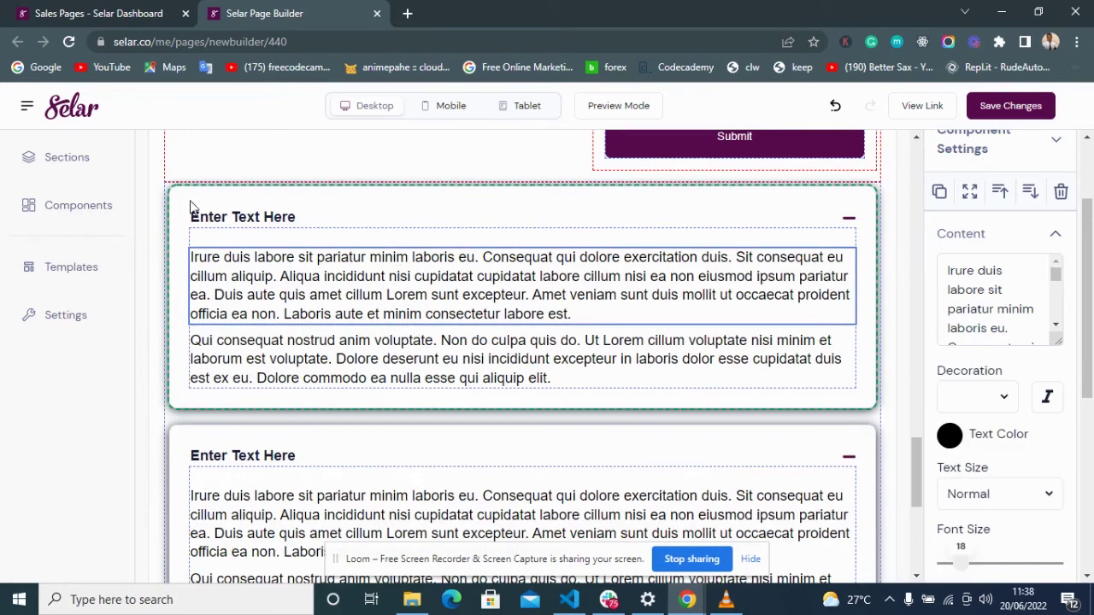
Step: Inspect the first accordion item's title settings and place the cursor in its first paragraph
click(244, 218)
click(262, 219)
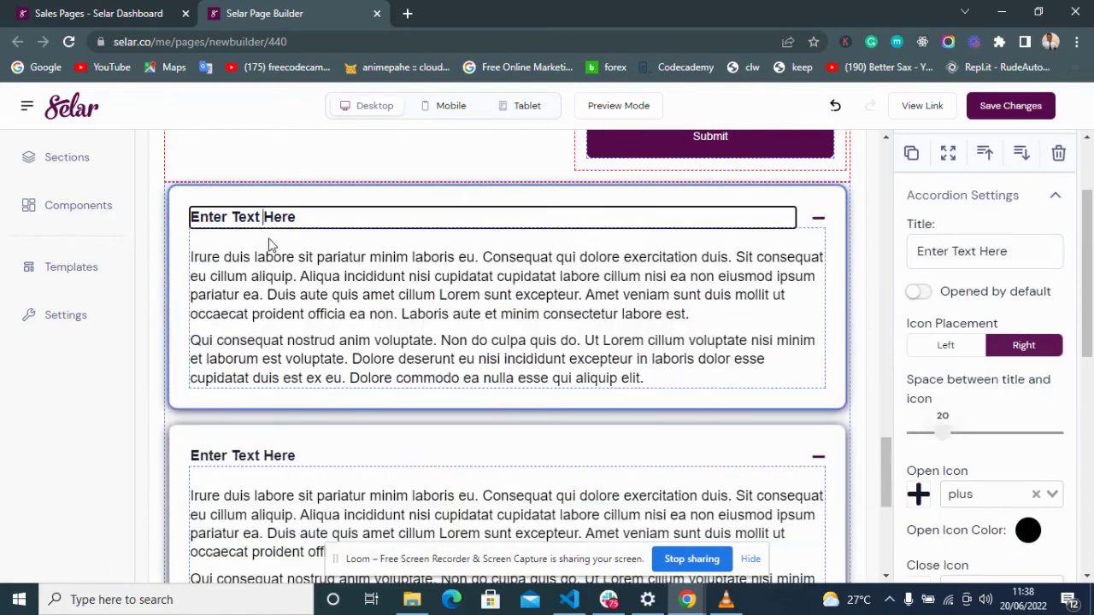
click(296, 294)
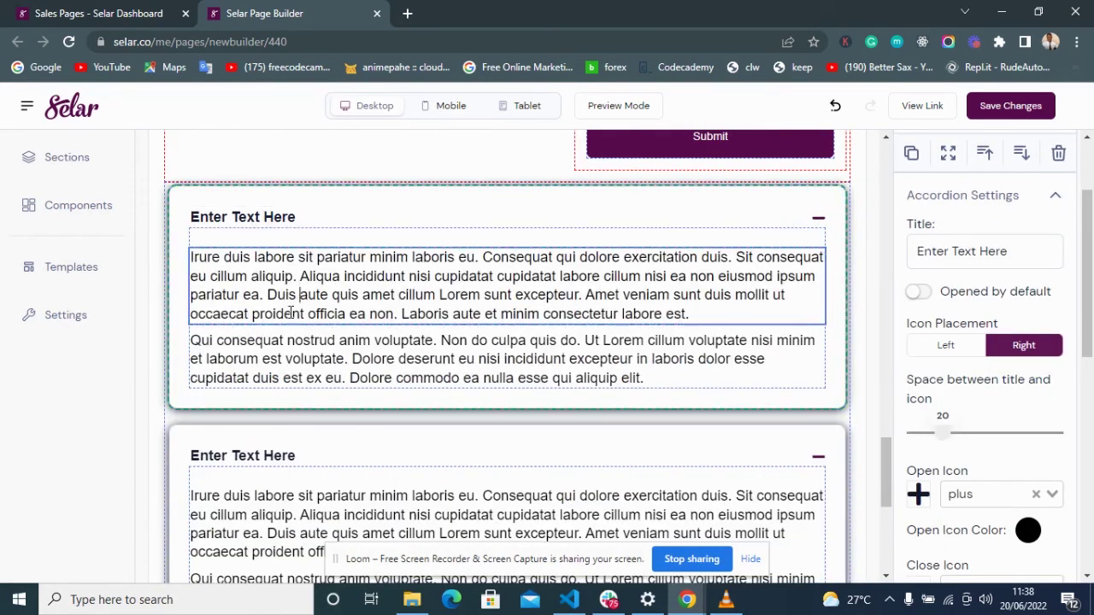
Step: Add a progress bar component directly below the last accordion item
click(53, 206)
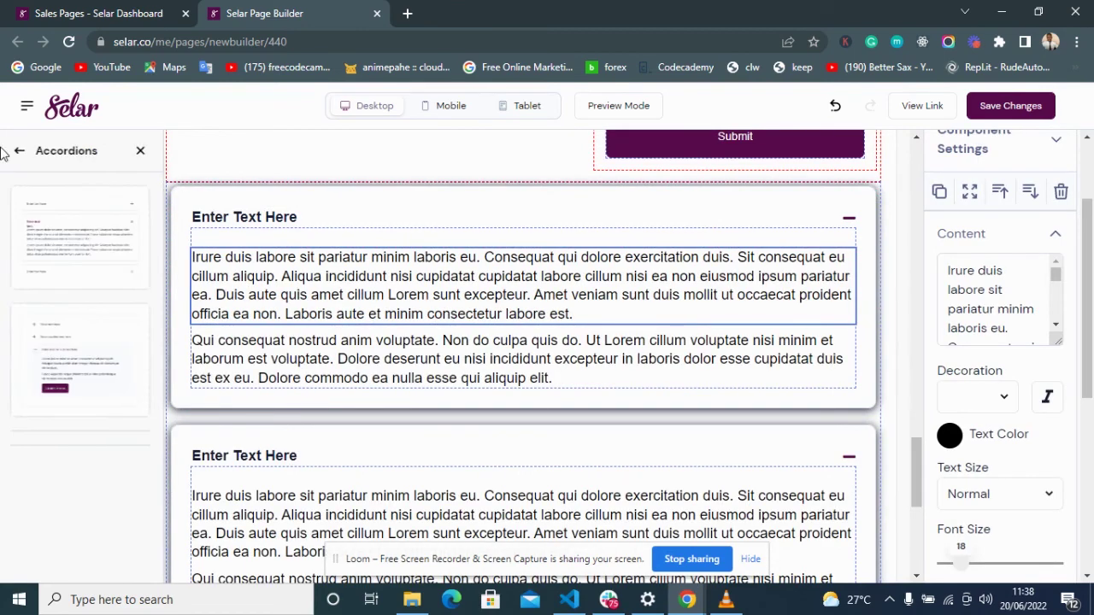
click(21, 151)
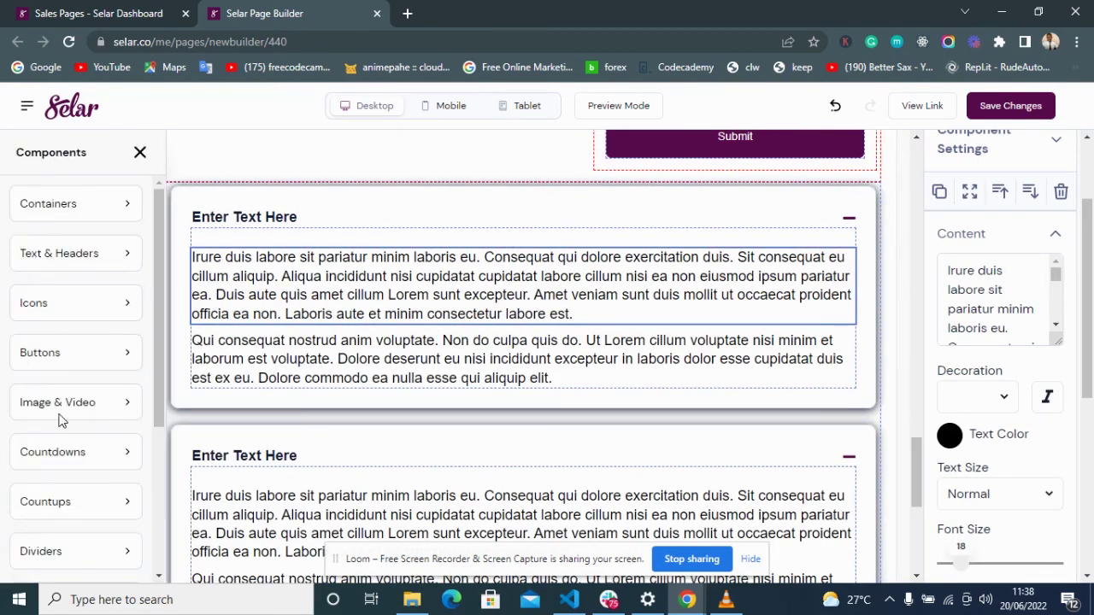
scroll(61, 423, down, 3)
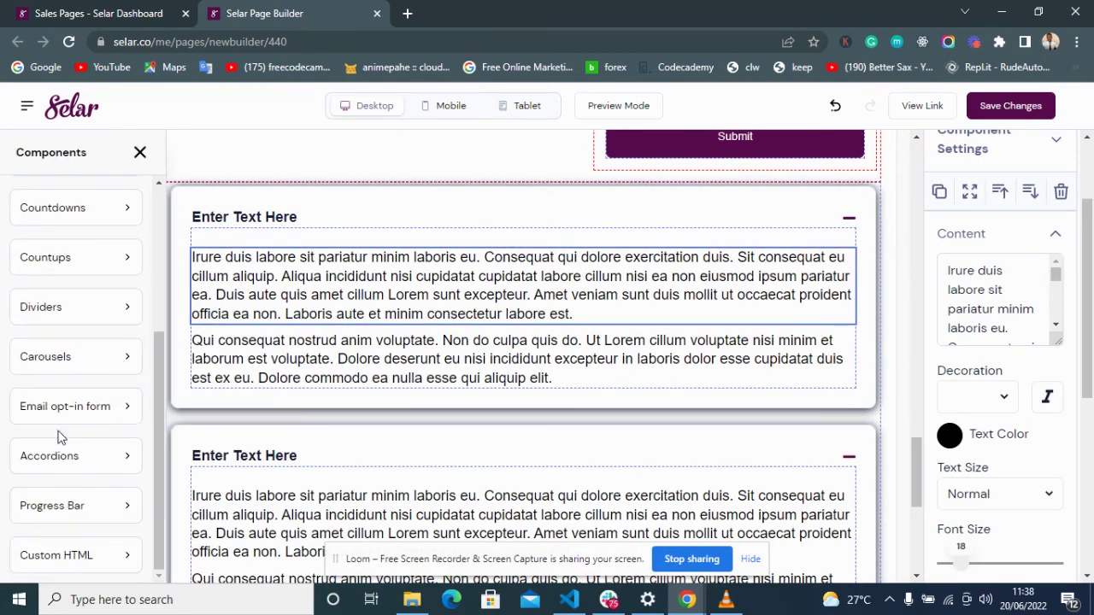
click(92, 506)
scroll(333, 379, down, 4)
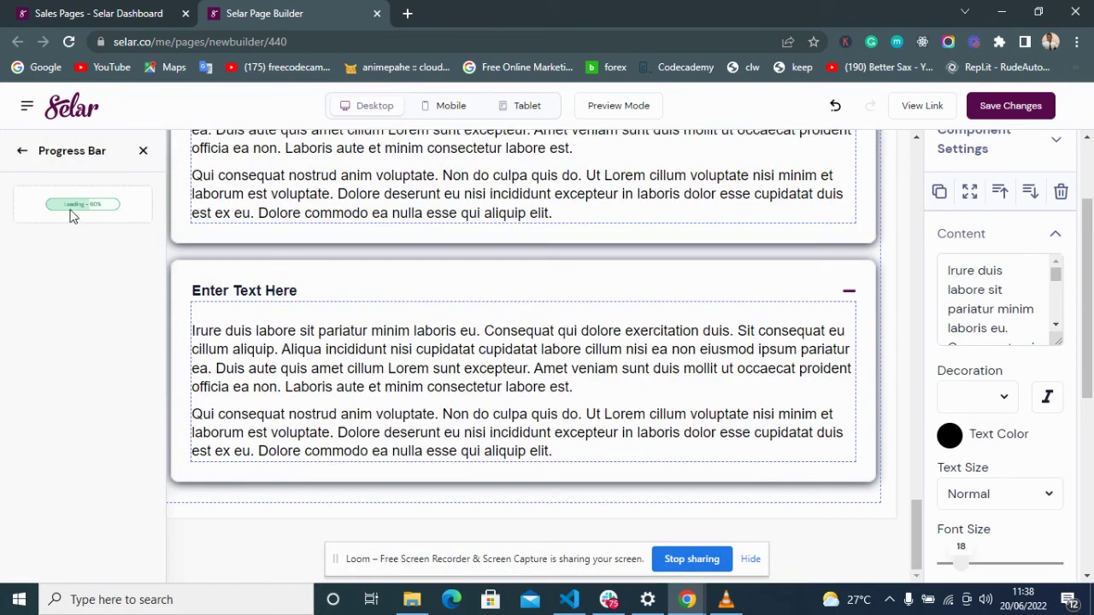
drag(70, 214, 342, 496)
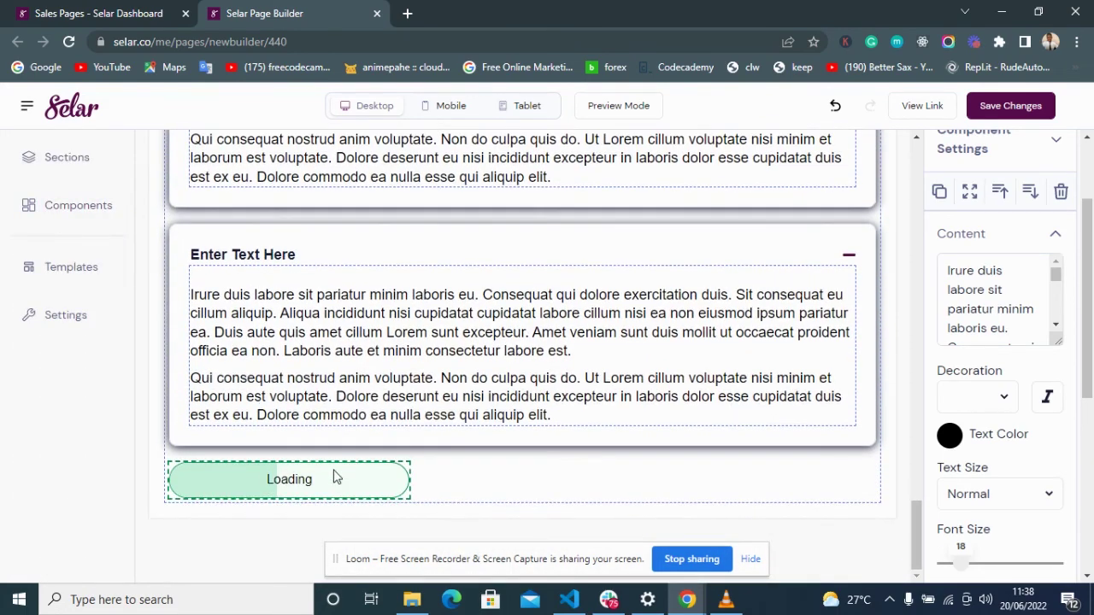
Step: Select the progress bar and review its progress and appearance settings
click(369, 471)
scroll(980, 342, down, 5)
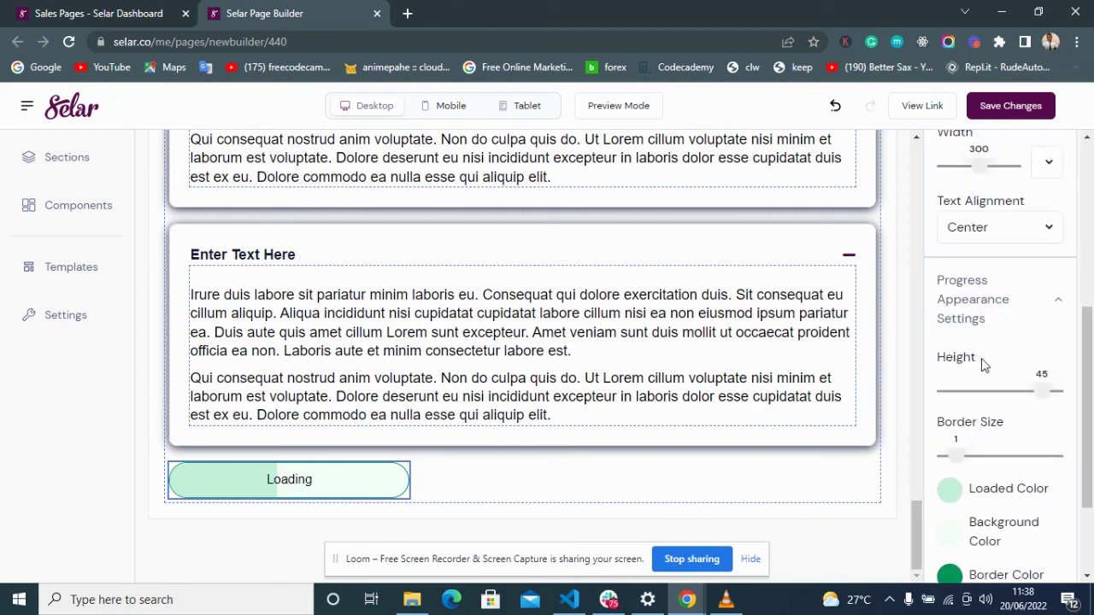
scroll(983, 364, down, 2)
scroll(955, 236, up, 5)
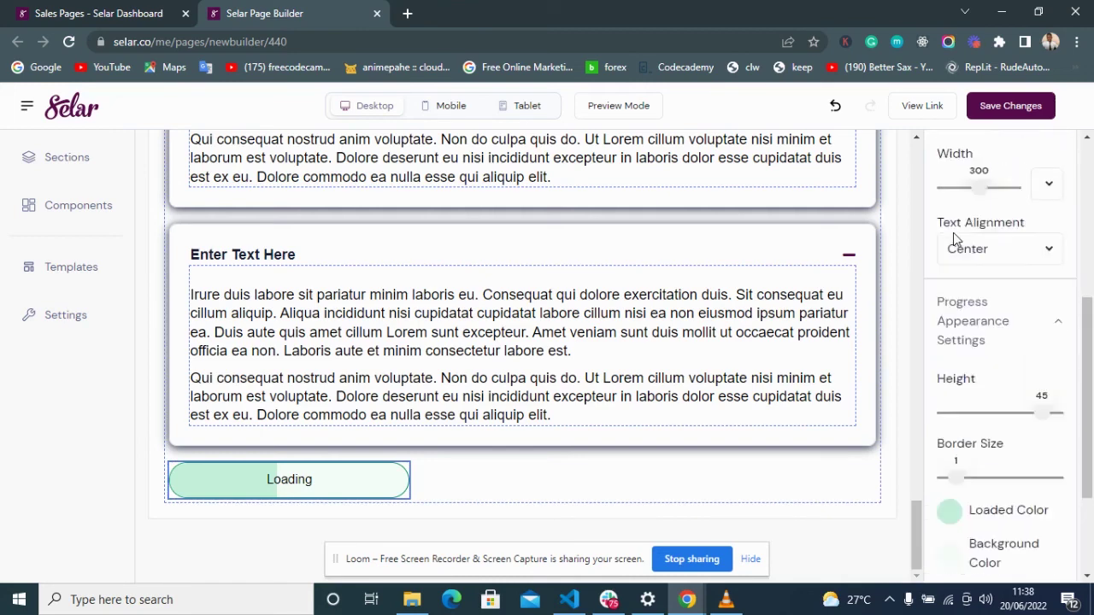
Step: Add the first button style, the solid purple rectangle, below the progress bar at the page's end
click(42, 197)
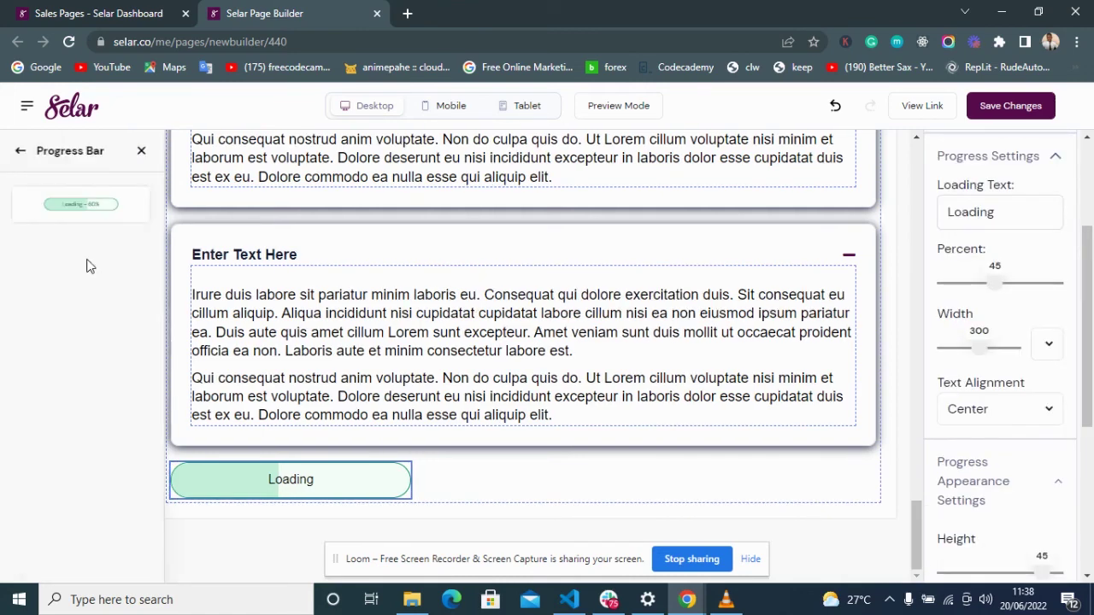
click(22, 154)
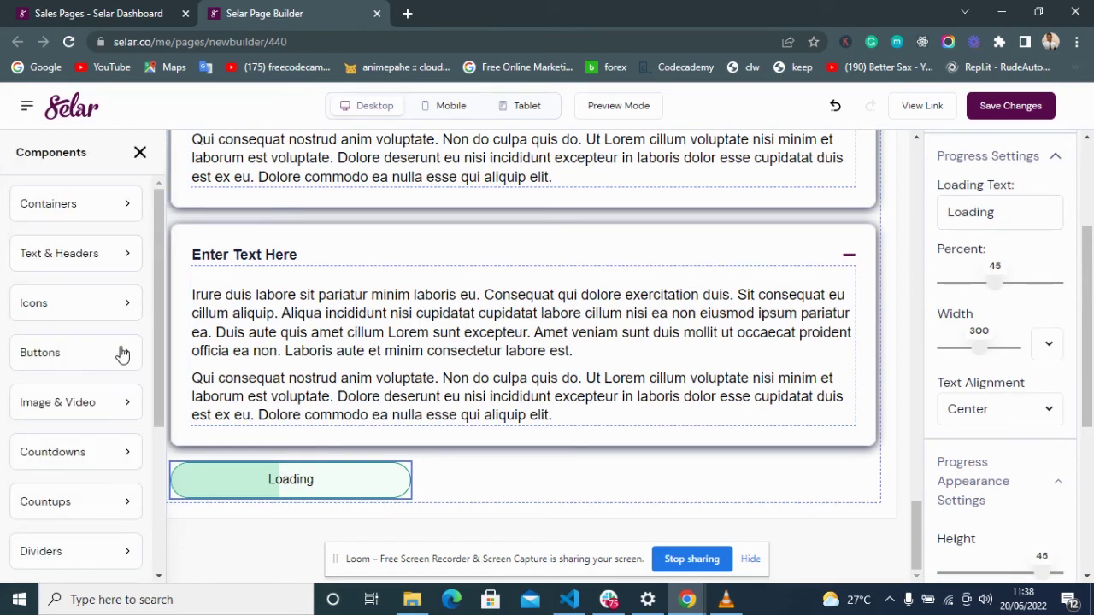
click(53, 363)
scroll(394, 334, up, 10)
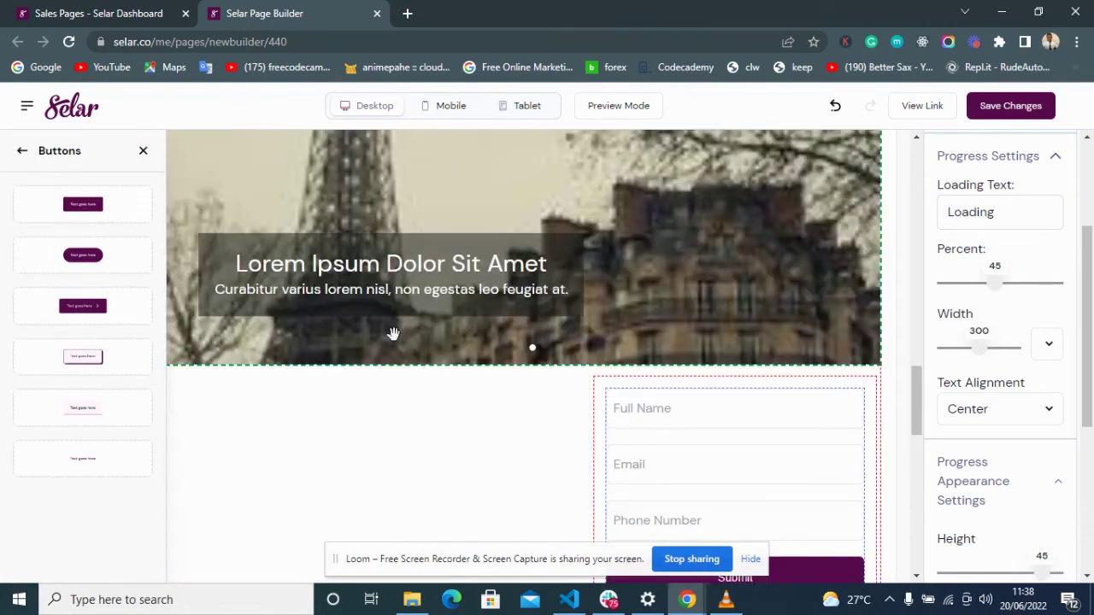
scroll(393, 333, down, 3)
scroll(391, 333, up, 10)
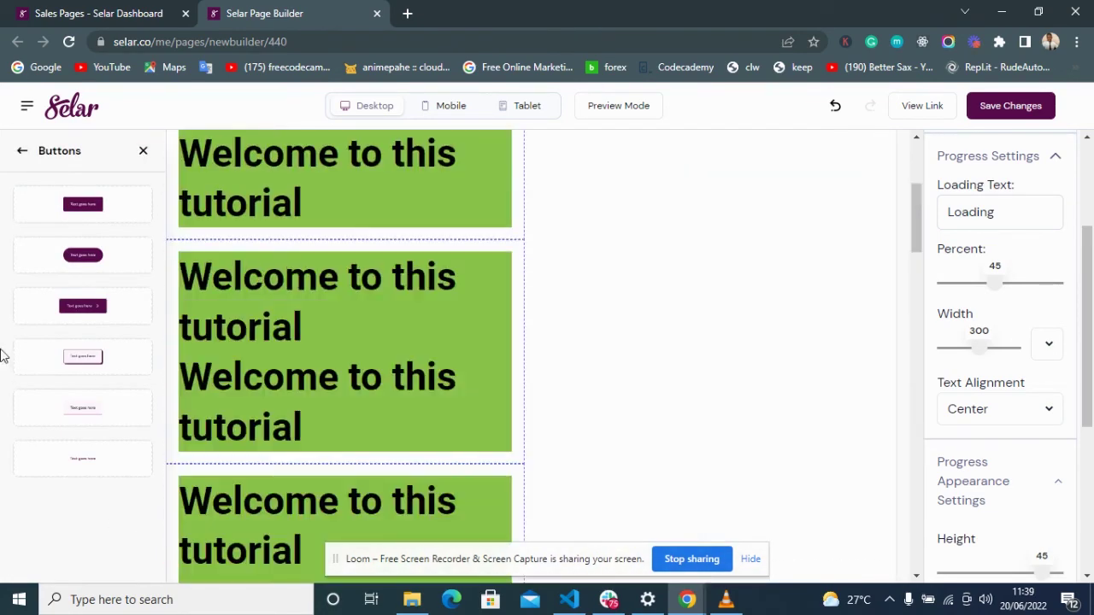
scroll(176, 290, down, 6)
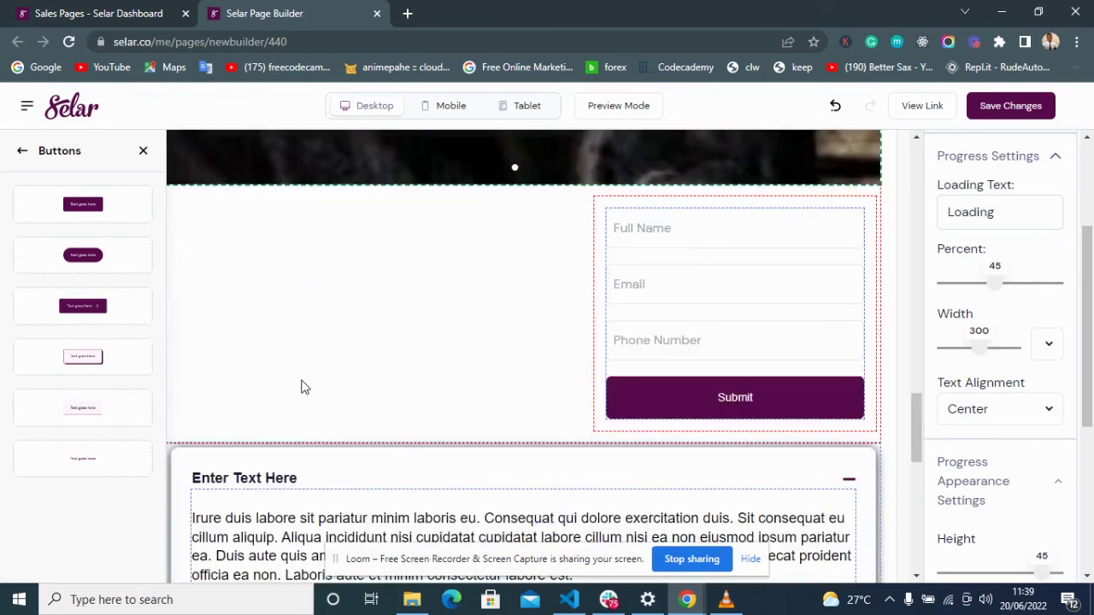
scroll(301, 387, down, 5)
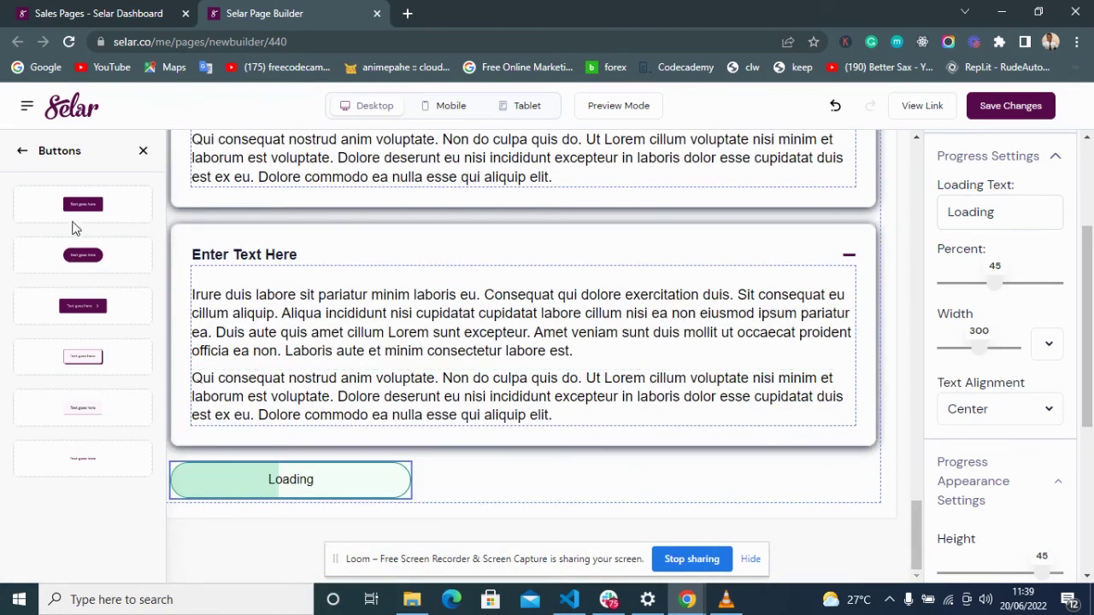
drag(75, 212, 479, 502)
scroll(479, 502, down, 1)
Step: Select the new button and try selecting its label text directly on the page
click(236, 483)
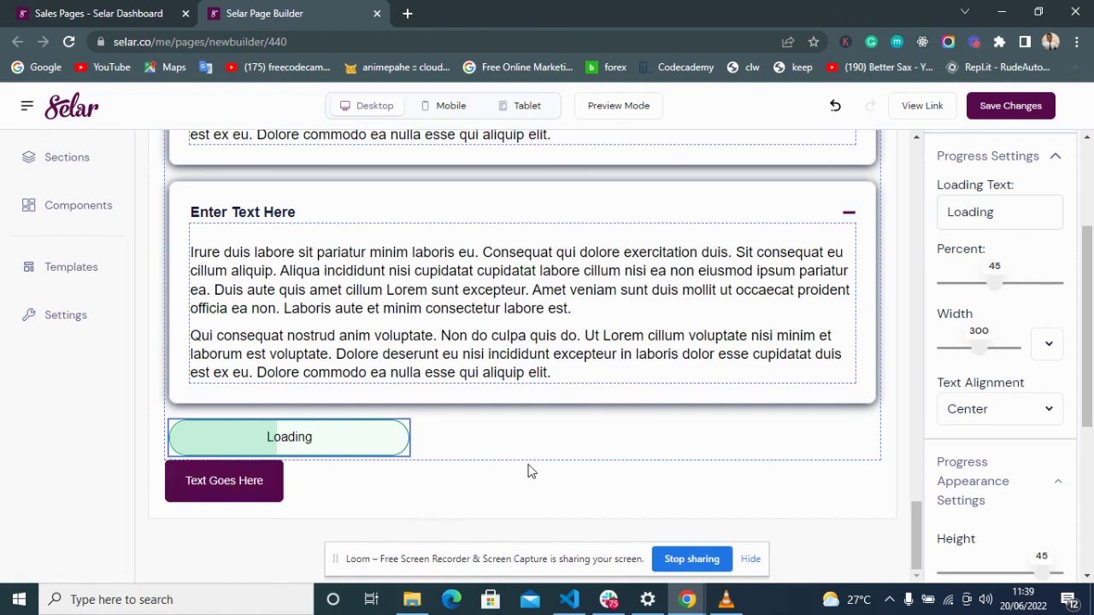
click(246, 491)
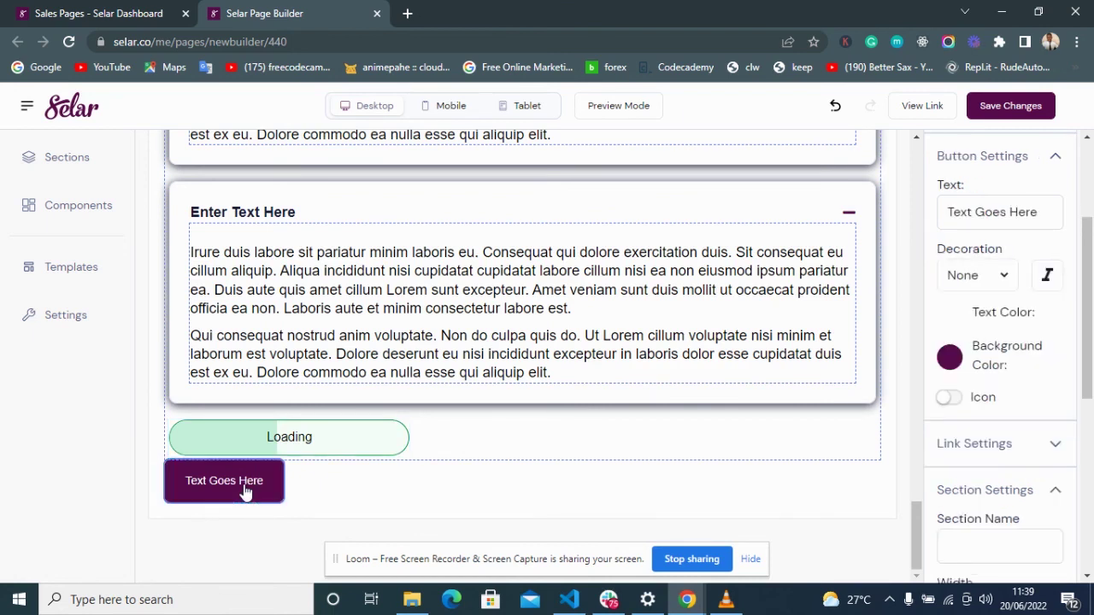
click(246, 492)
click(273, 497)
click(253, 482)
triple_click(254, 483)
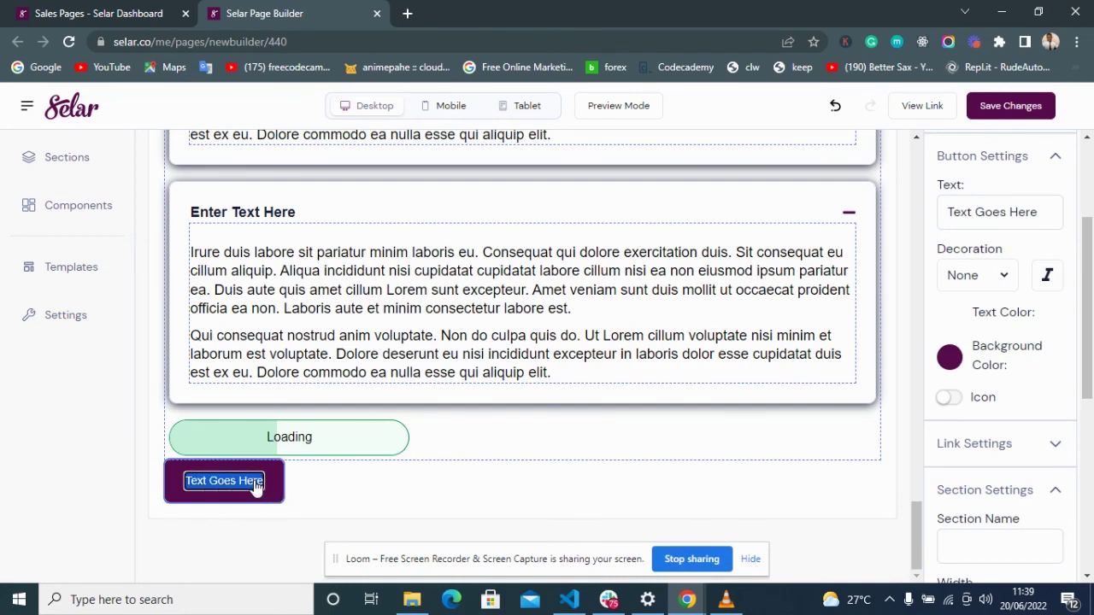
click(275, 485)
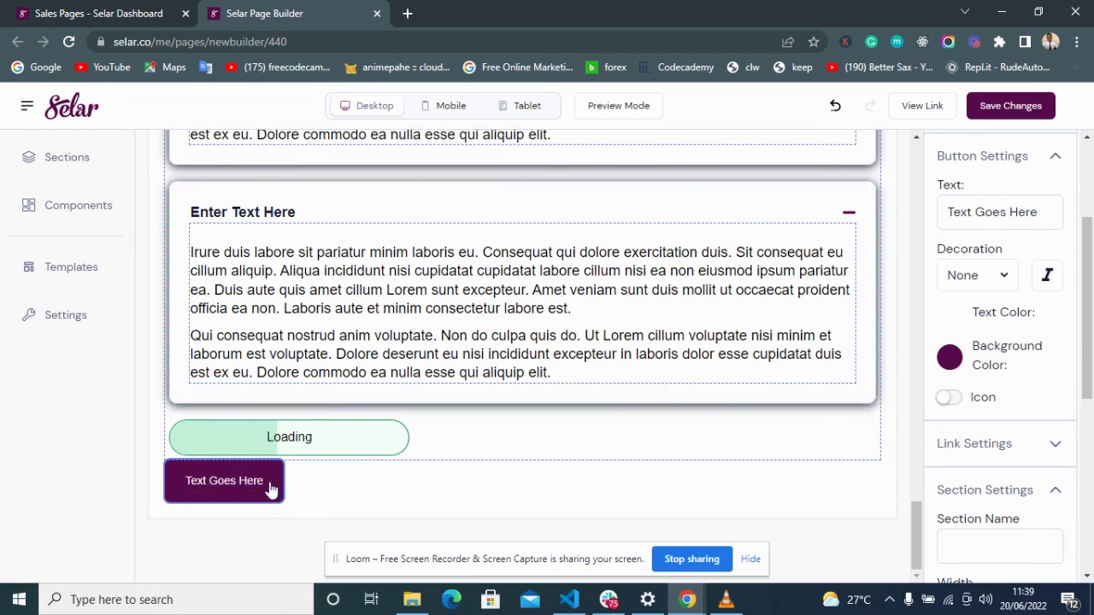
Step: Set the button's link type to URL, activate its empty link field and review the remaining button settings
click(972, 447)
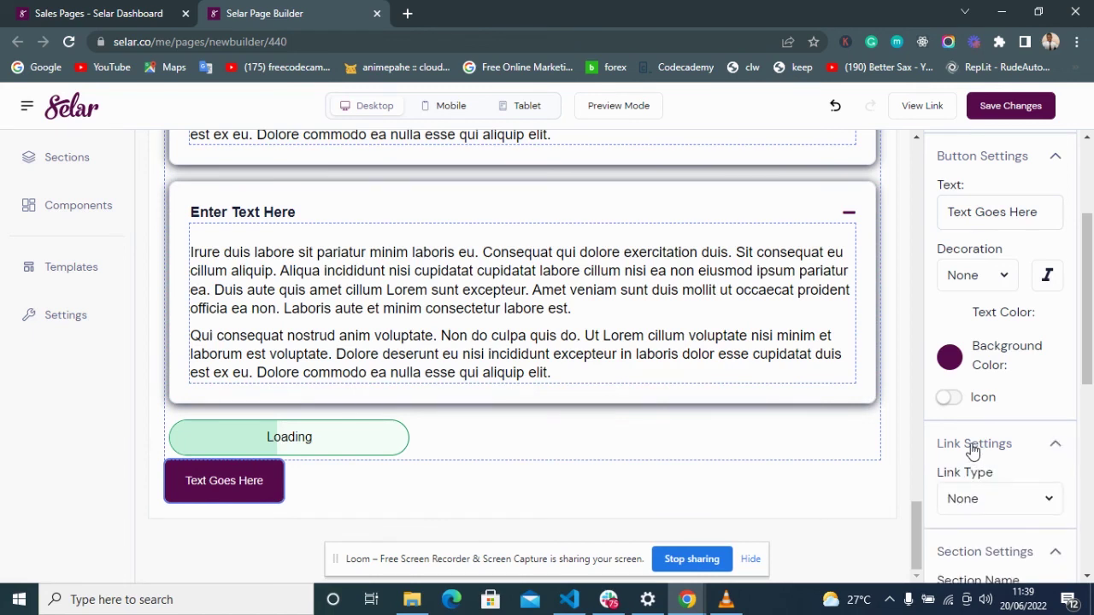
scroll(970, 444, down, 2)
click(994, 338)
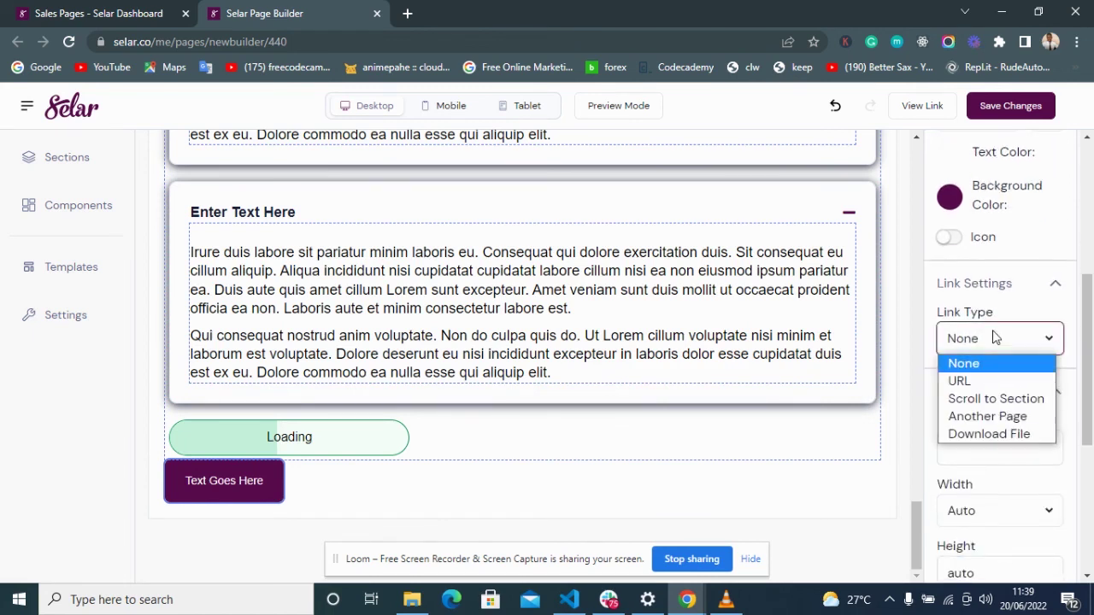
click(991, 380)
click(994, 402)
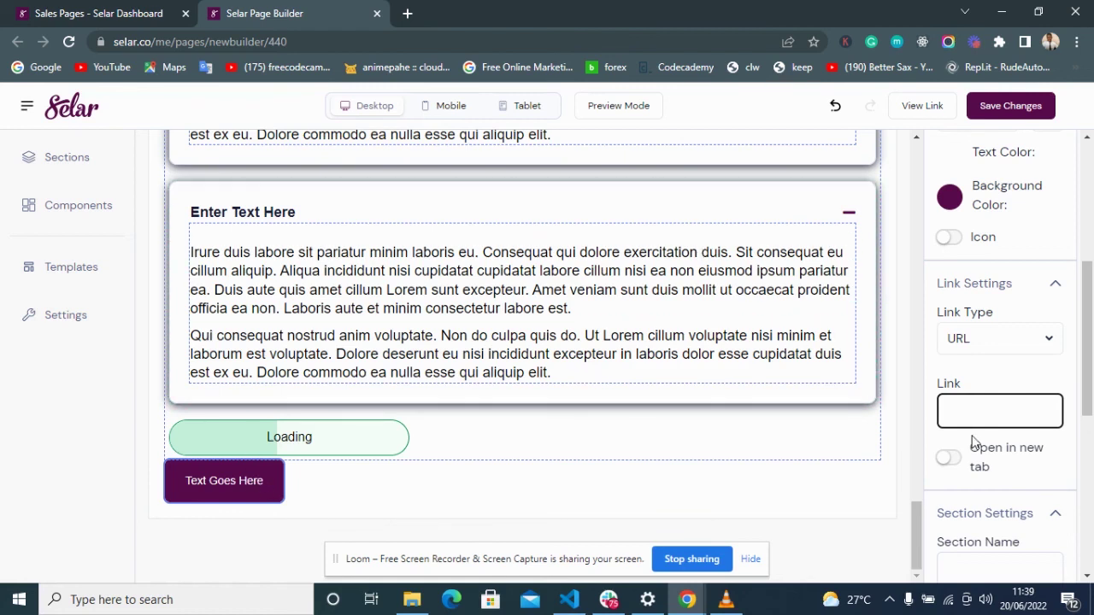
scroll(972, 429, down, 5)
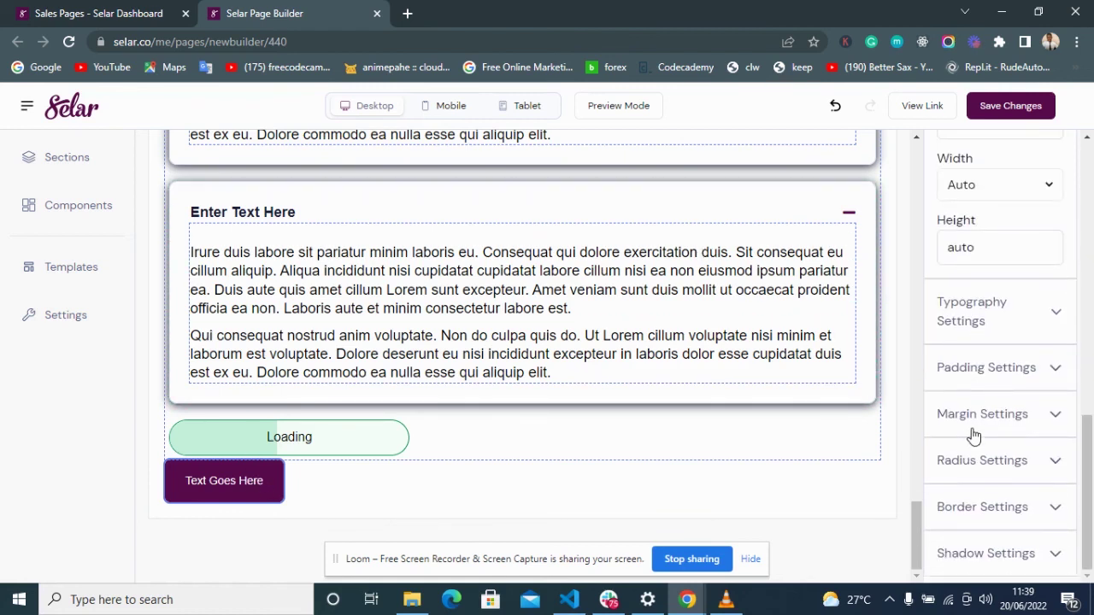